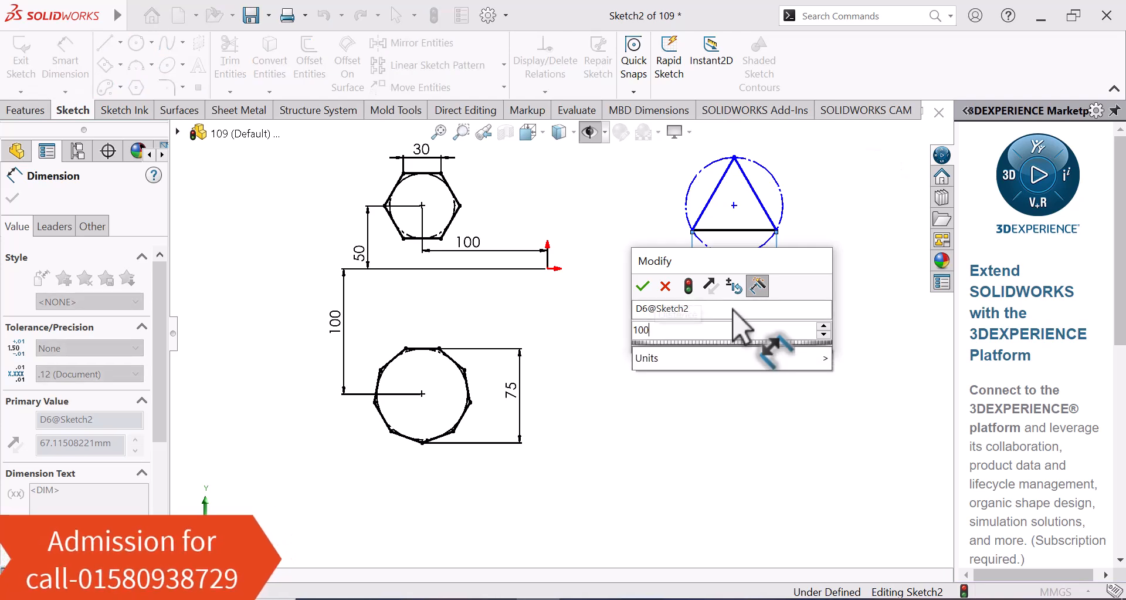
Step: Set the triangle's base to 100 mm and dimension its centre 100 mm horizontally from the origin
key("Return")
left_click(548, 268)
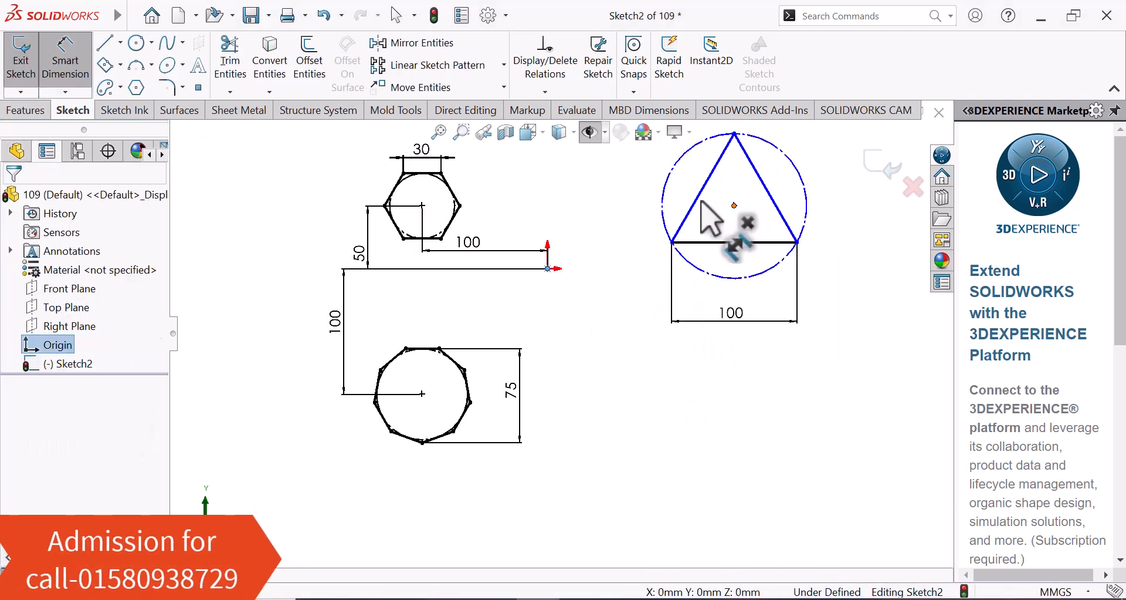
left_click(734, 205)
left_click(608, 176)
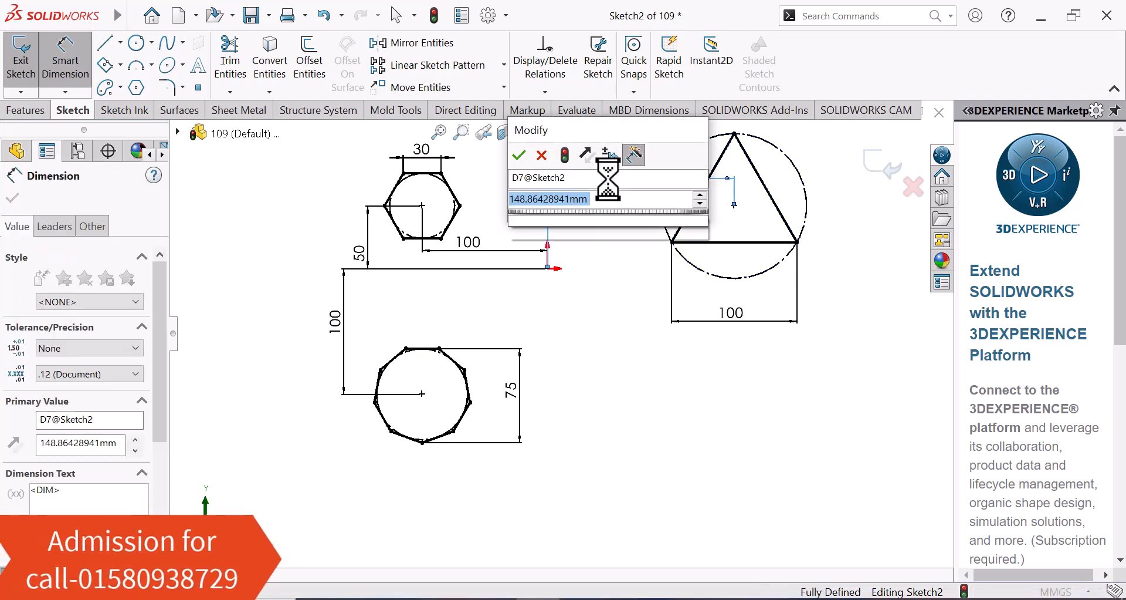
type("100")
key("Return")
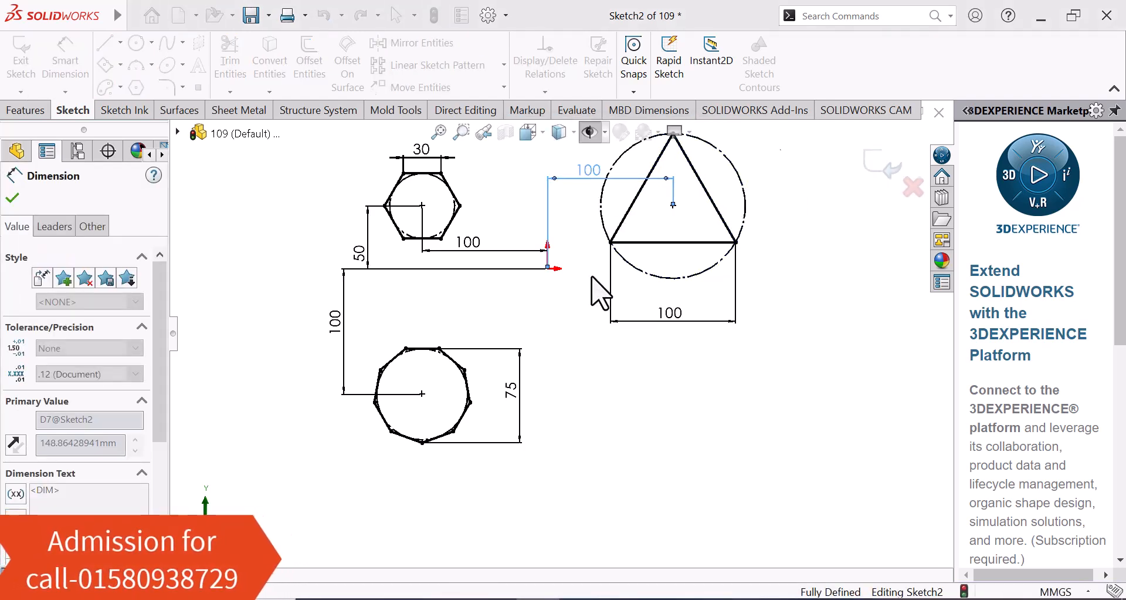
scroll(606, 352, "up", 1)
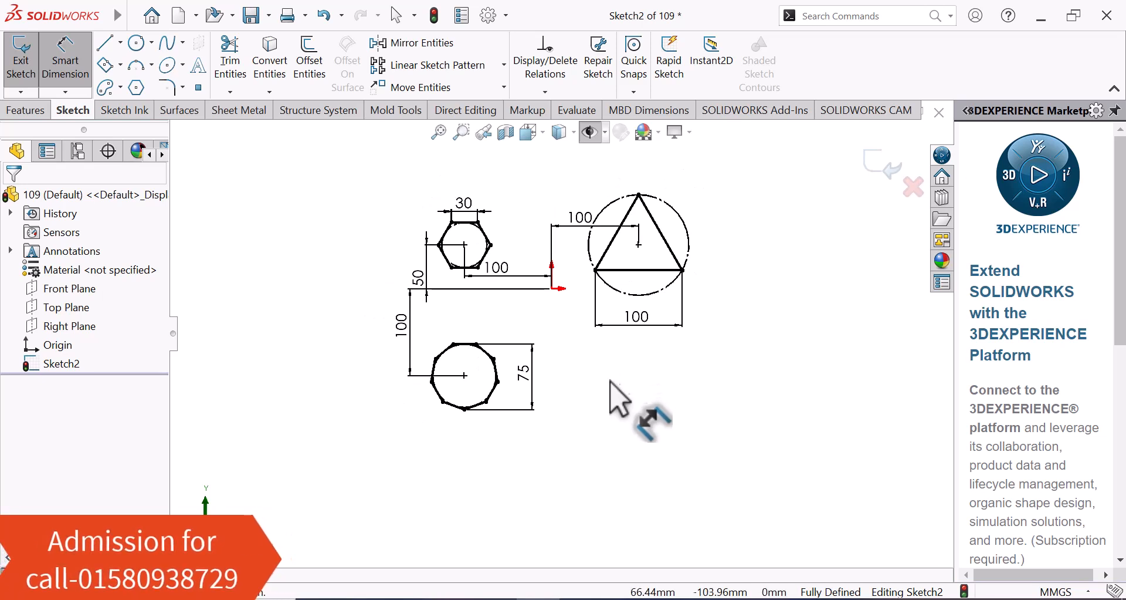
scroll(609, 381, "down", 1)
right_click(611, 381)
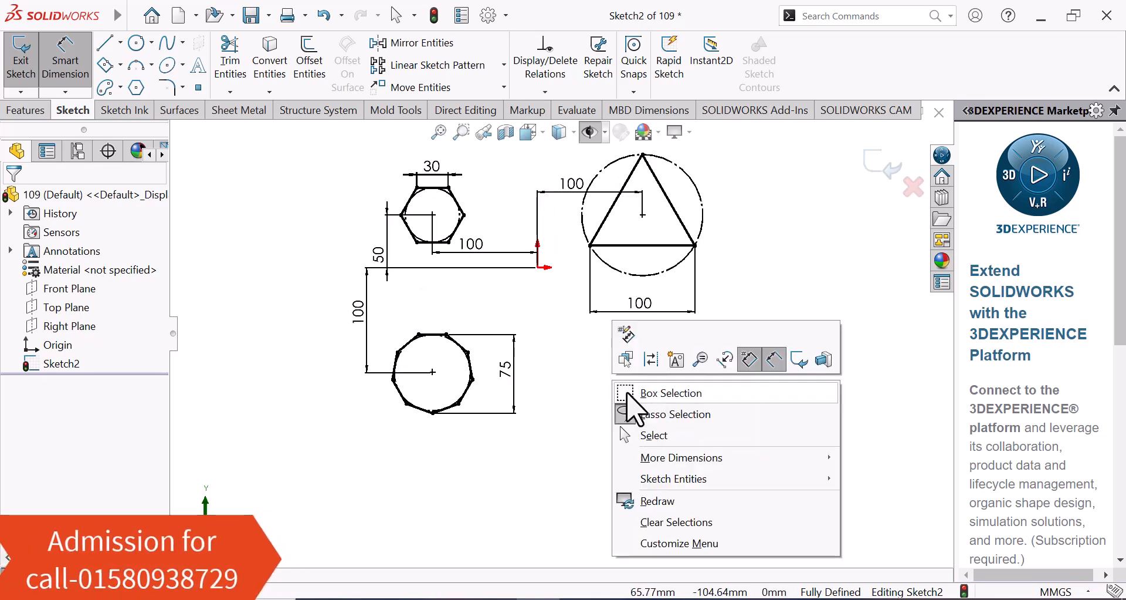
left_click(660, 433)
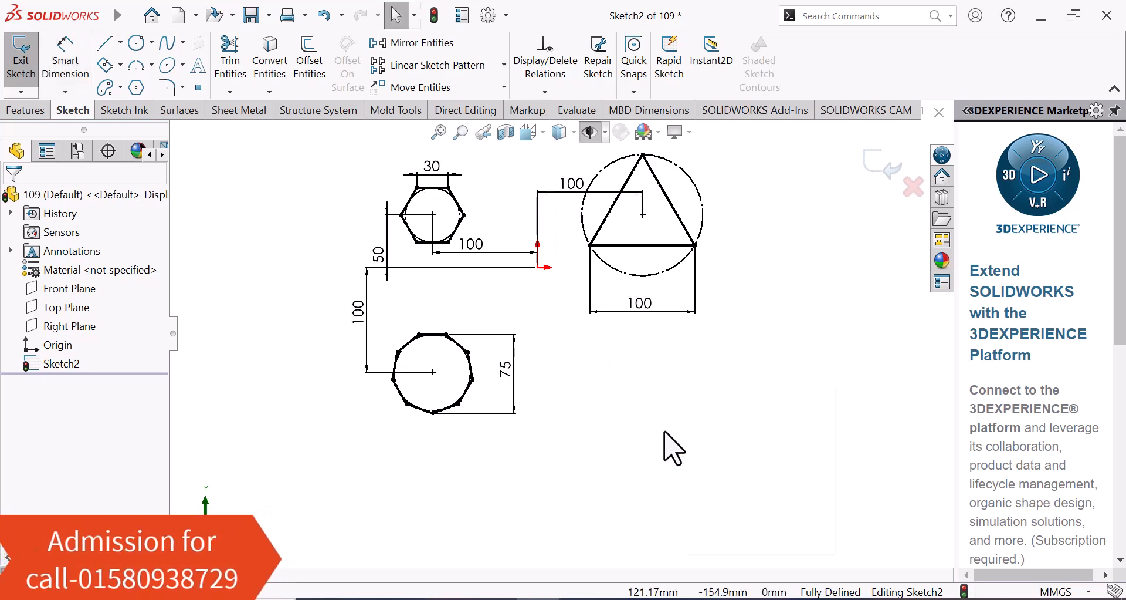
Step: Sketch a downward-pointing three-sided polygon below the triangle, using the Circumscribed circle option with a diameter of about 83 mm
left_click(136, 88)
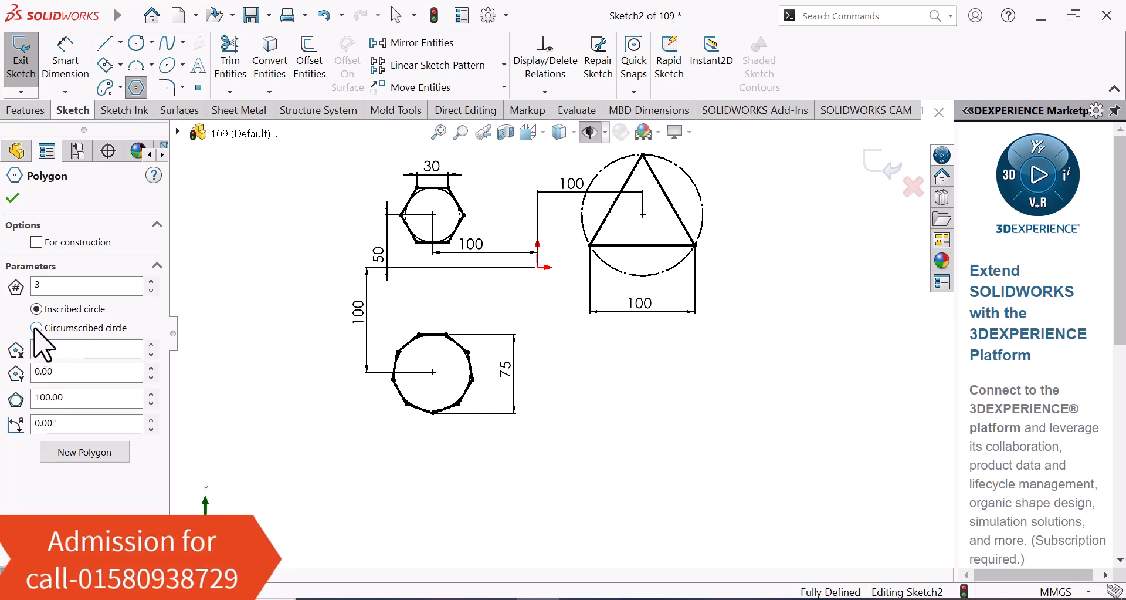
left_click(654, 352)
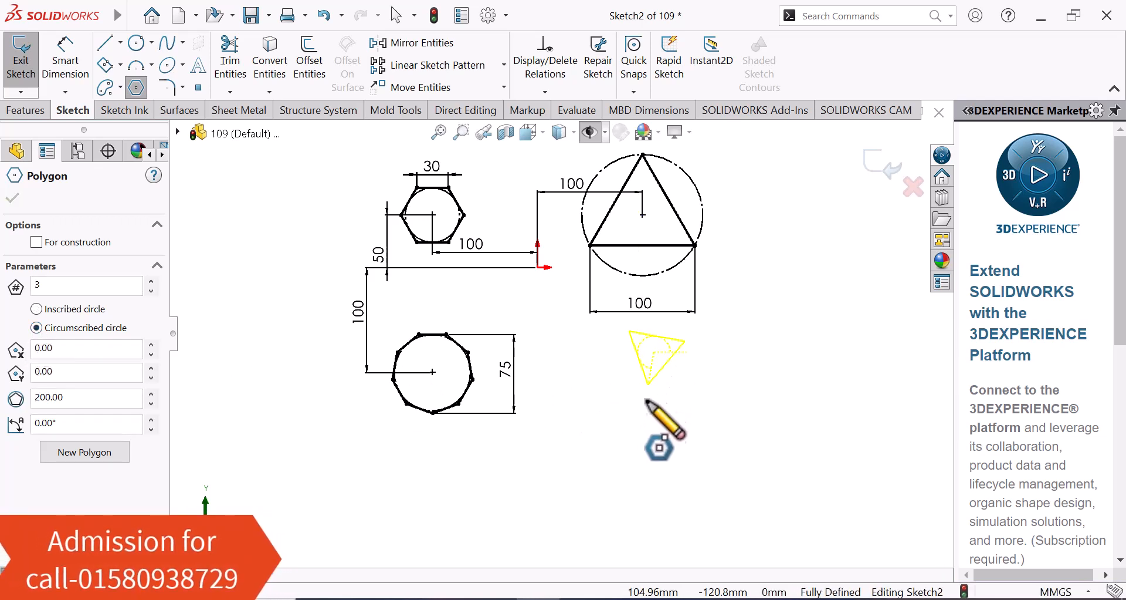
left_click(654, 394)
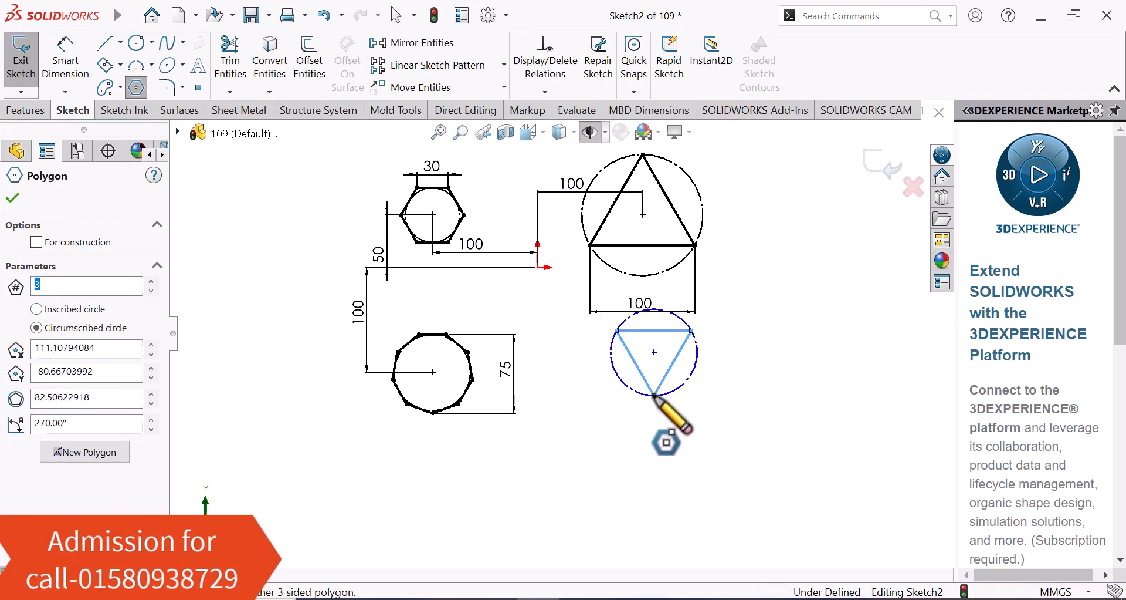
right_click(662, 403)
left_click(703, 410)
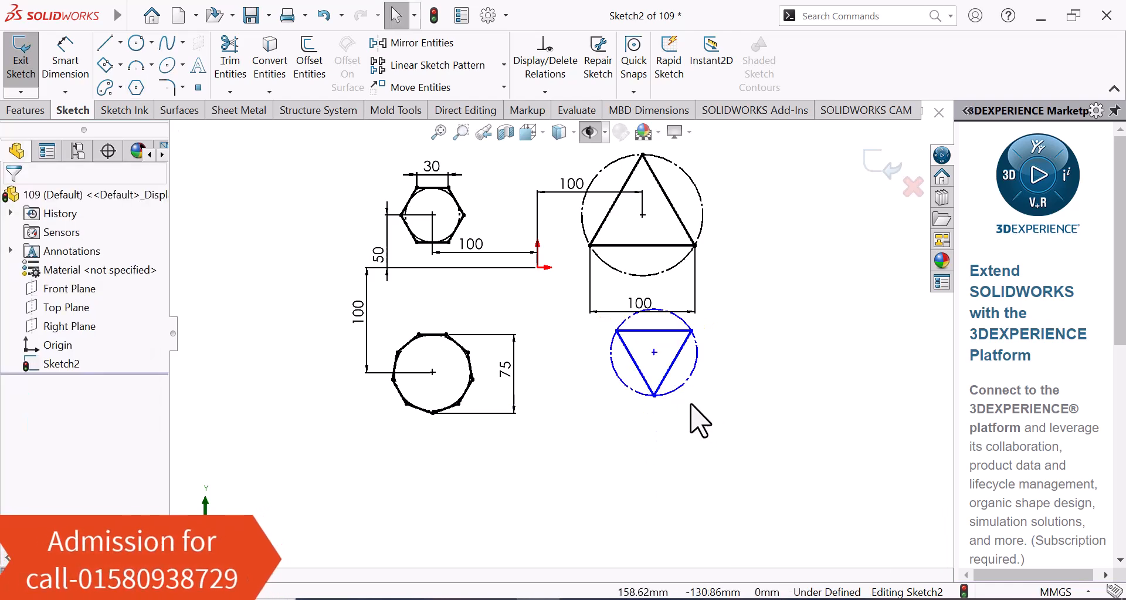
Step: Add a Horizontal relation between the nine-sided polygon's centre and the lower triangle's centre
left_click(432, 372)
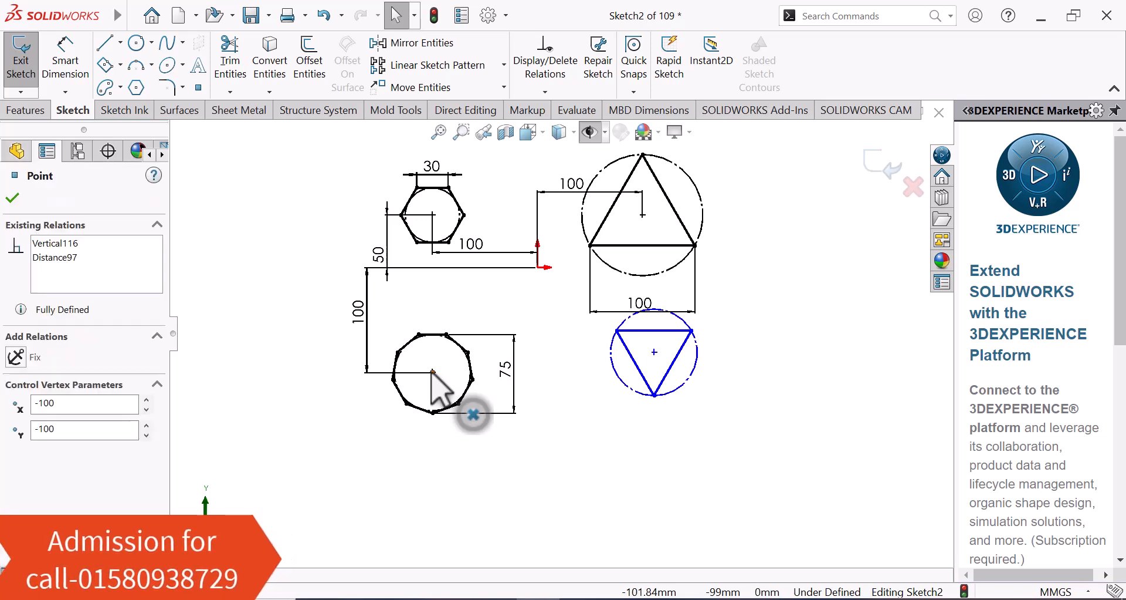
left_click(655, 353, "ctrl")
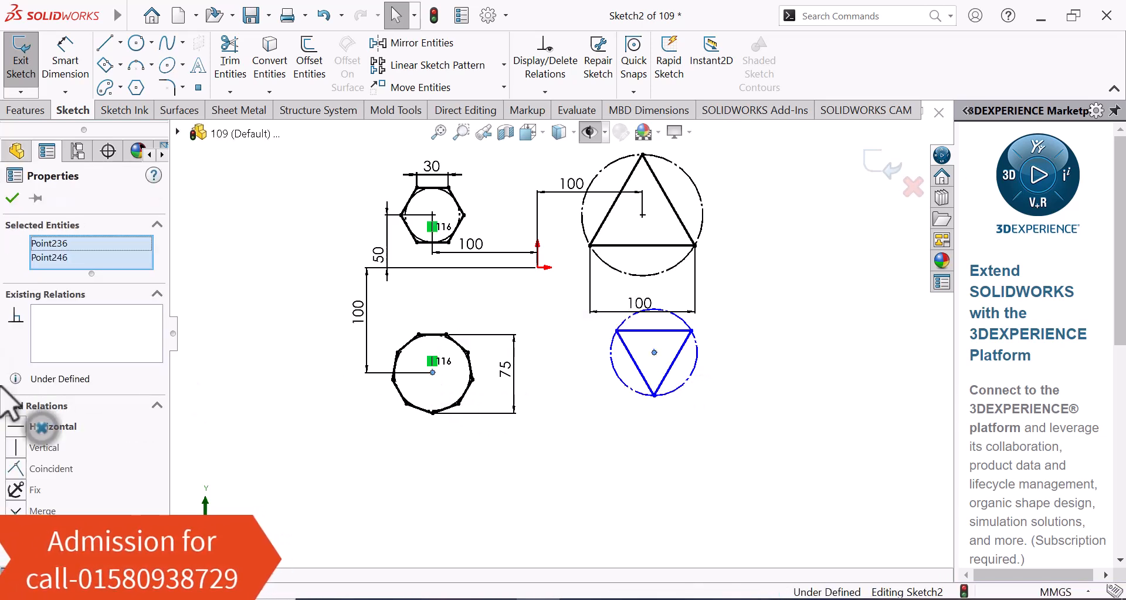
left_click(16, 427)
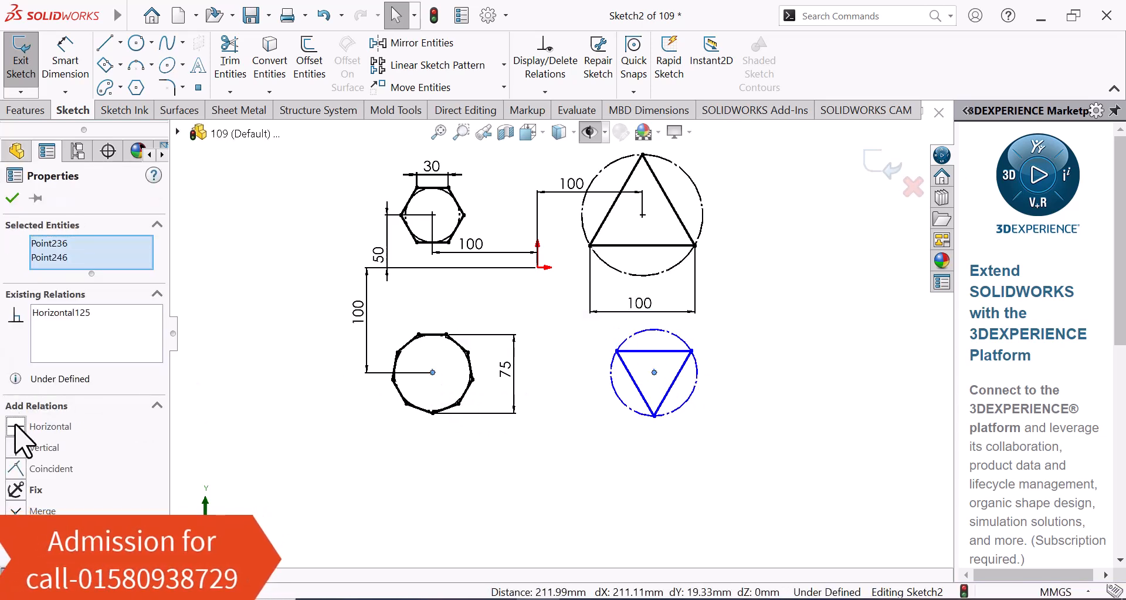
left_click(793, 363)
Step: Dimension the lower triangle's upper side as 100 mm and move the upper triangle's base dimension closer to it
right_click_drag(771, 413, 749, 302)
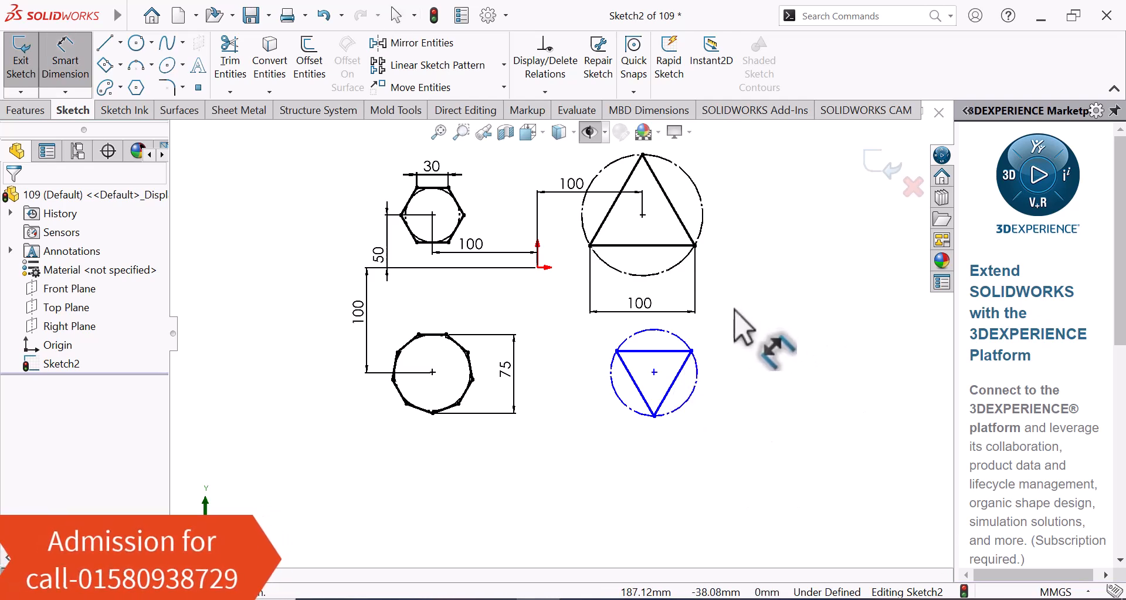
left_click(666, 351)
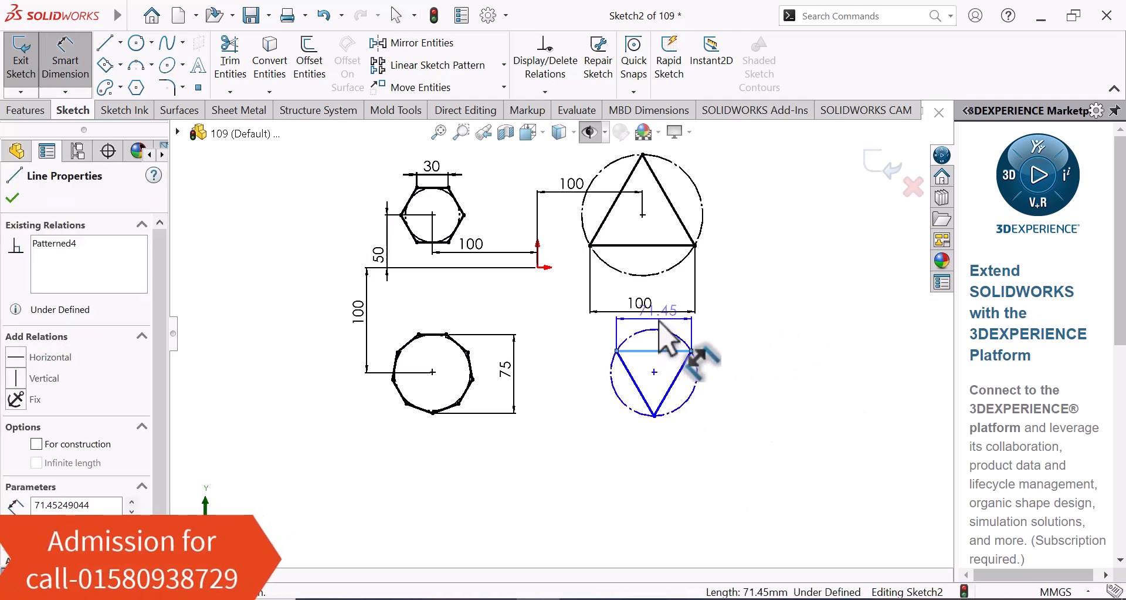
left_click(659, 329)
type("1")
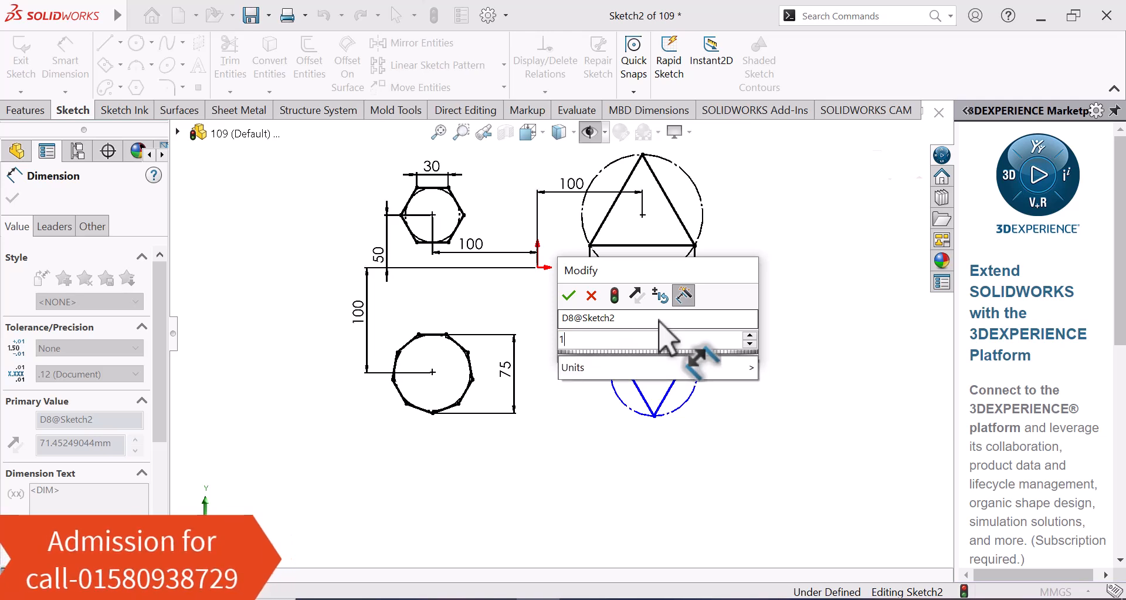
type("00")
key("Return")
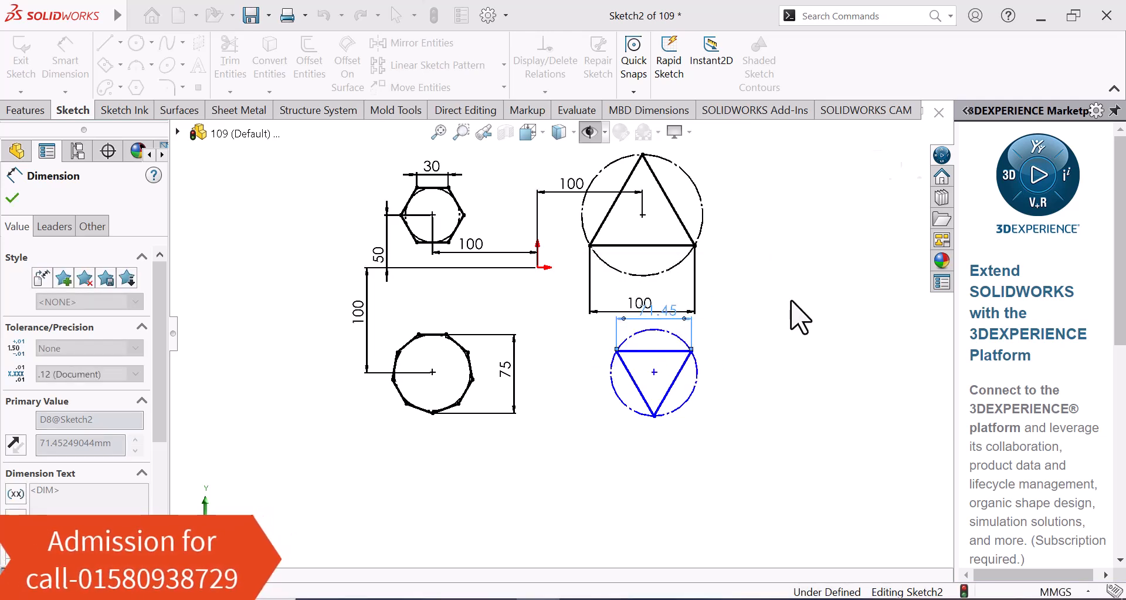
left_click(701, 282)
right_click(740, 235)
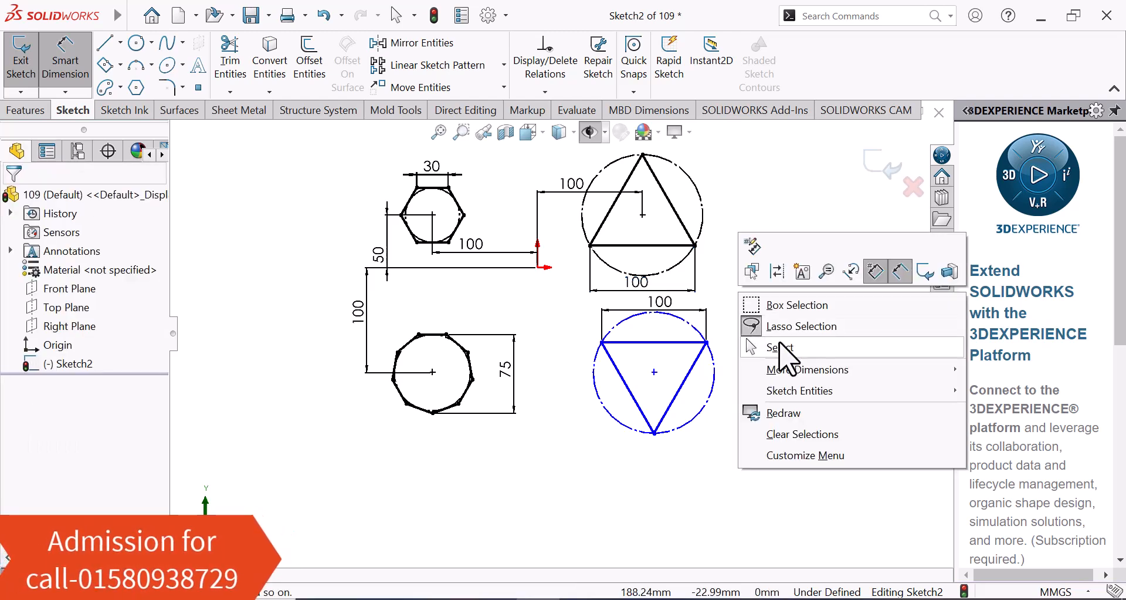
left_click(783, 346)
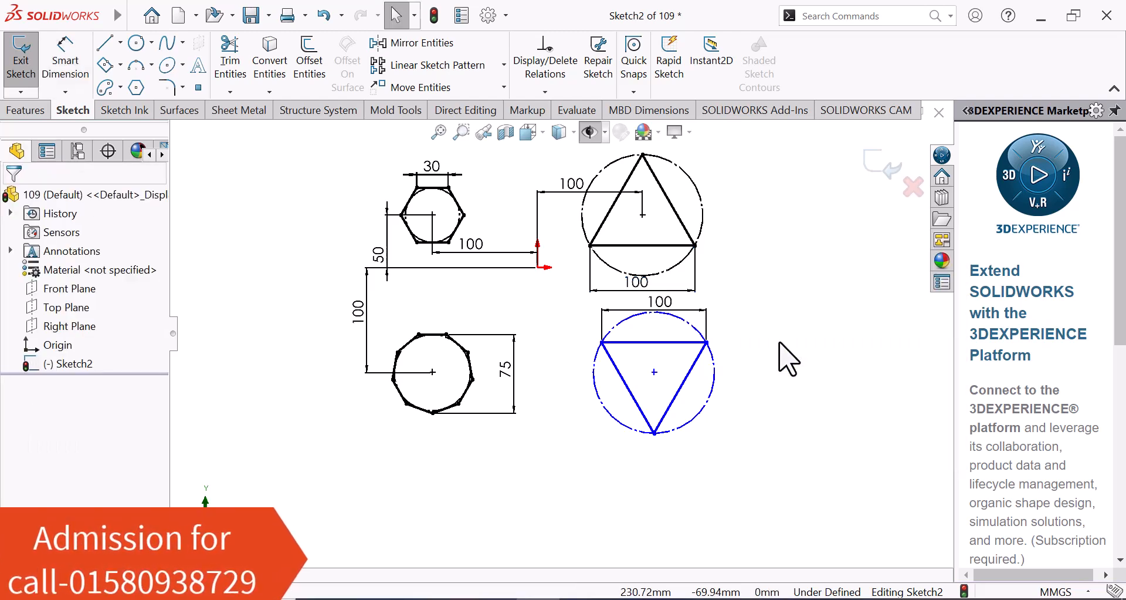
Step: Try to add a Horizontal relation between the centres of the two triangles, and undo it
left_click(433, 372)
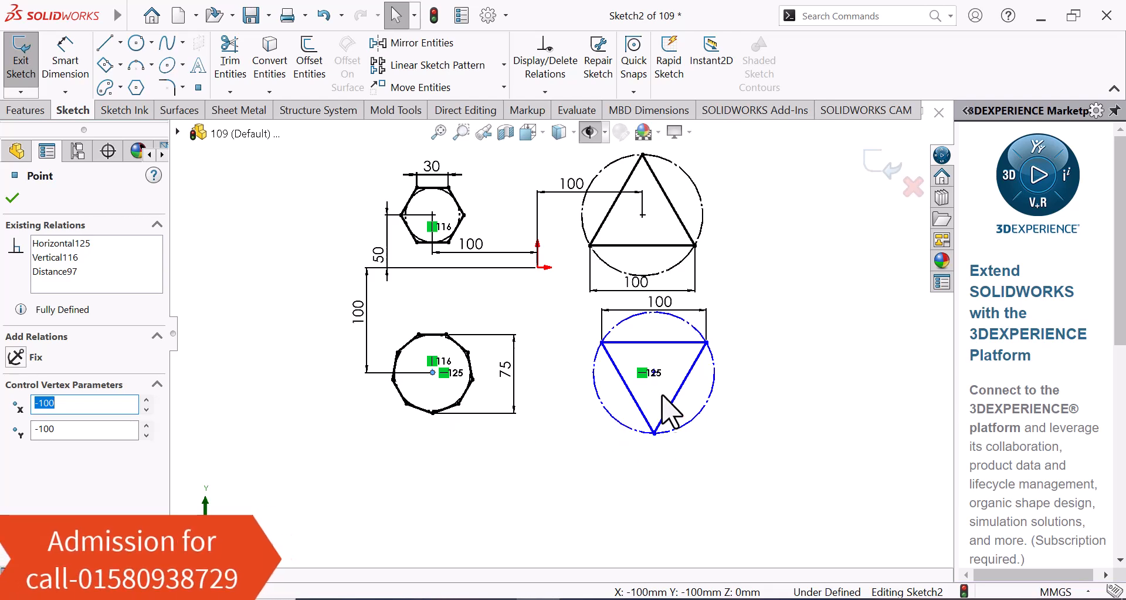
left_click(734, 377)
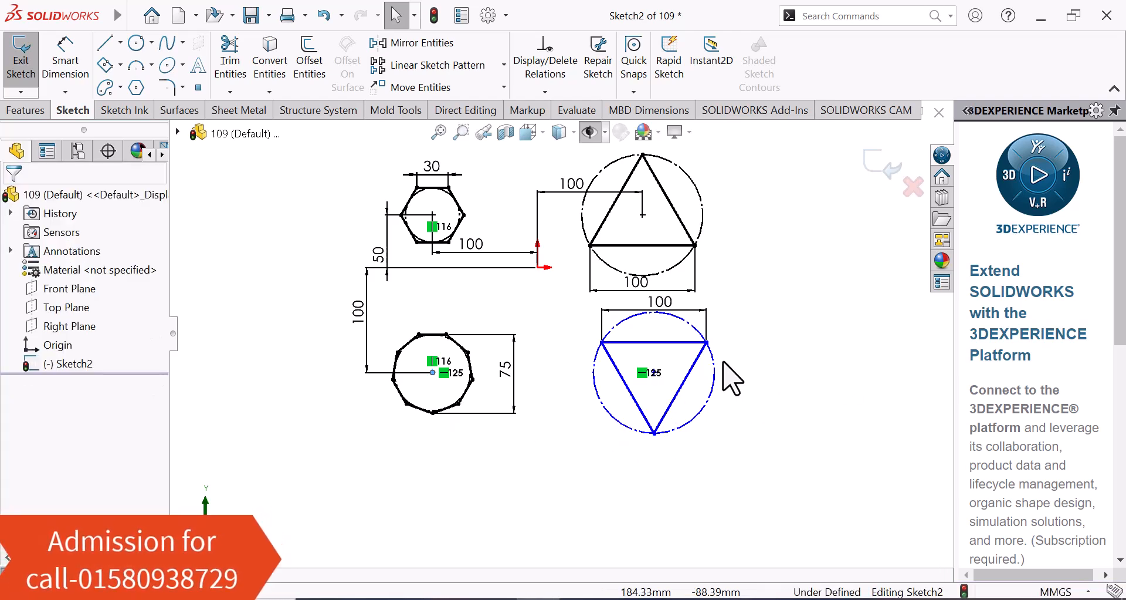
left_click(655, 372)
left_click(642, 215, "ctrl")
left_click(13, 441)
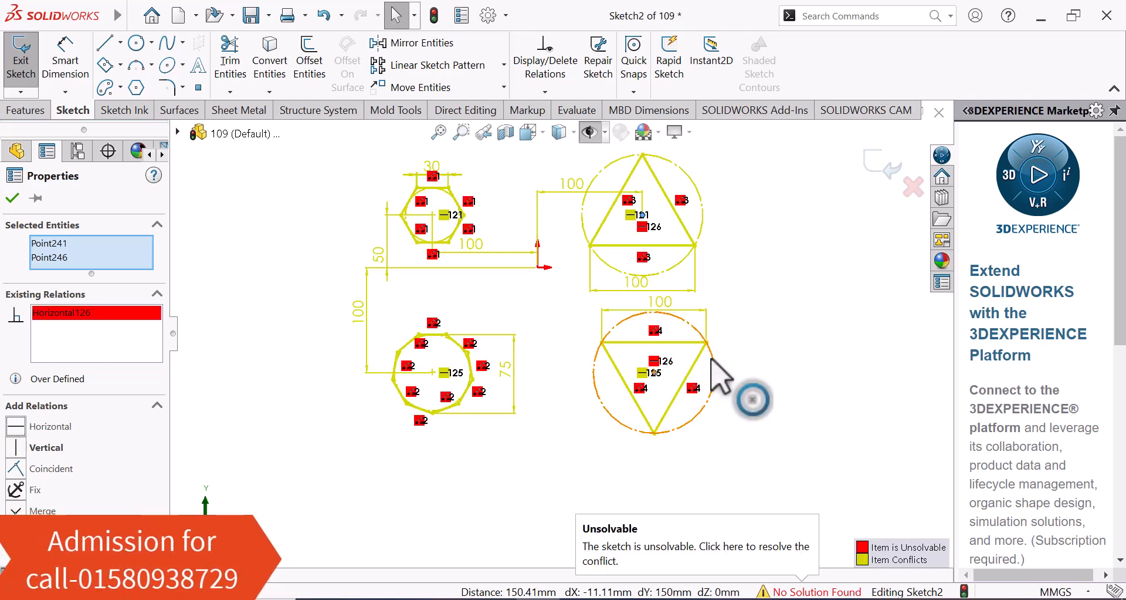
key("ctrl+z")
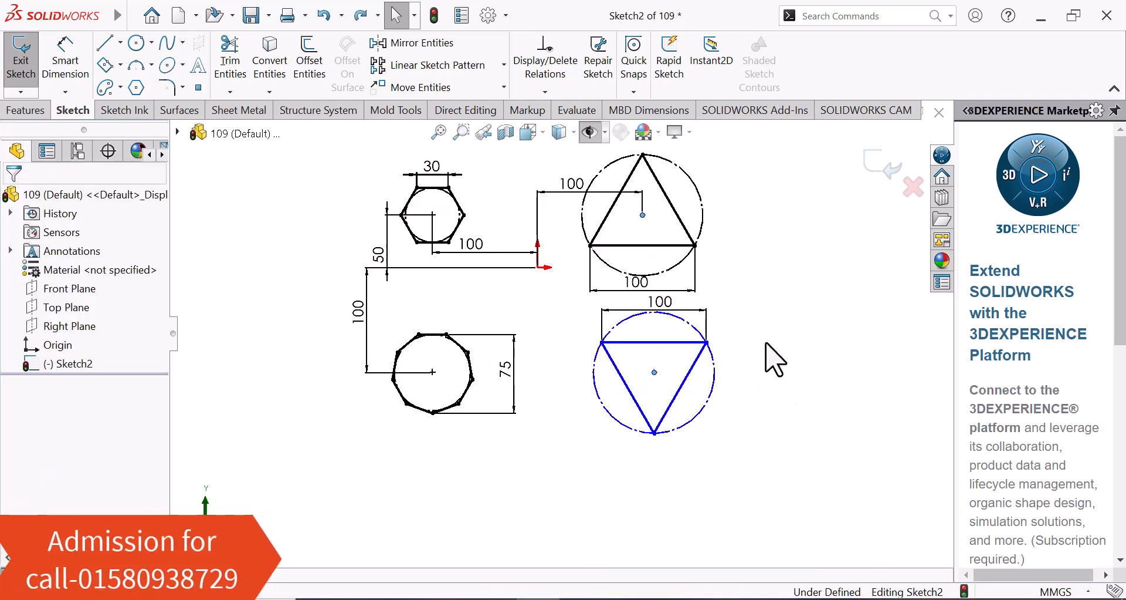
Step: Shift the lower triangle roughly beneath the upper one and place its 100 mm side dimension below it
left_click_drag(655, 374, 640, 372)
left_click(762, 434)
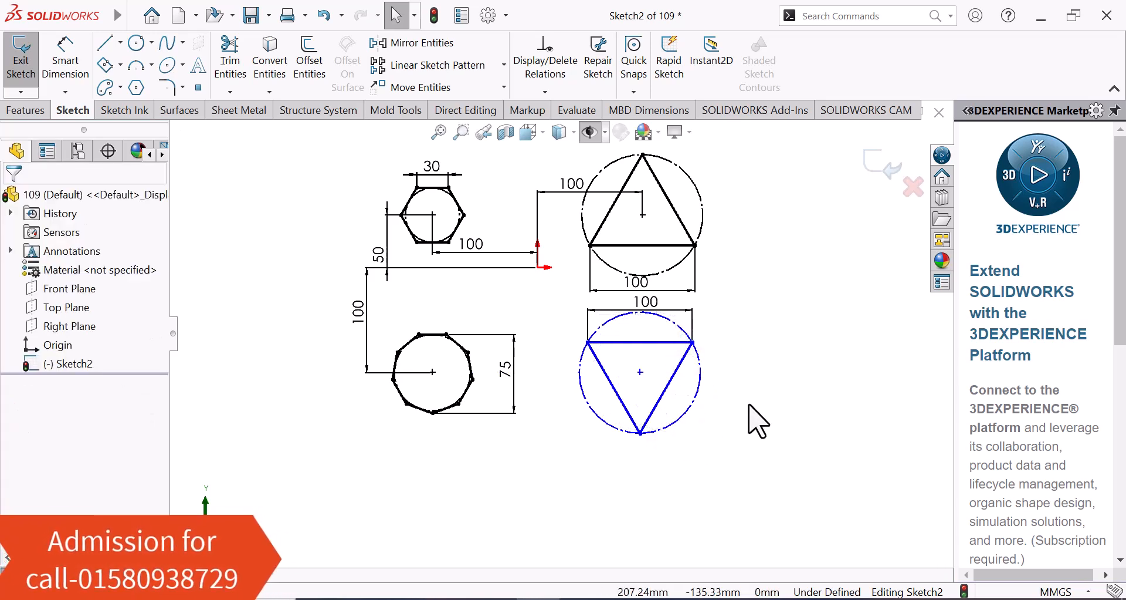
left_click_drag(646, 302, 672, 480)
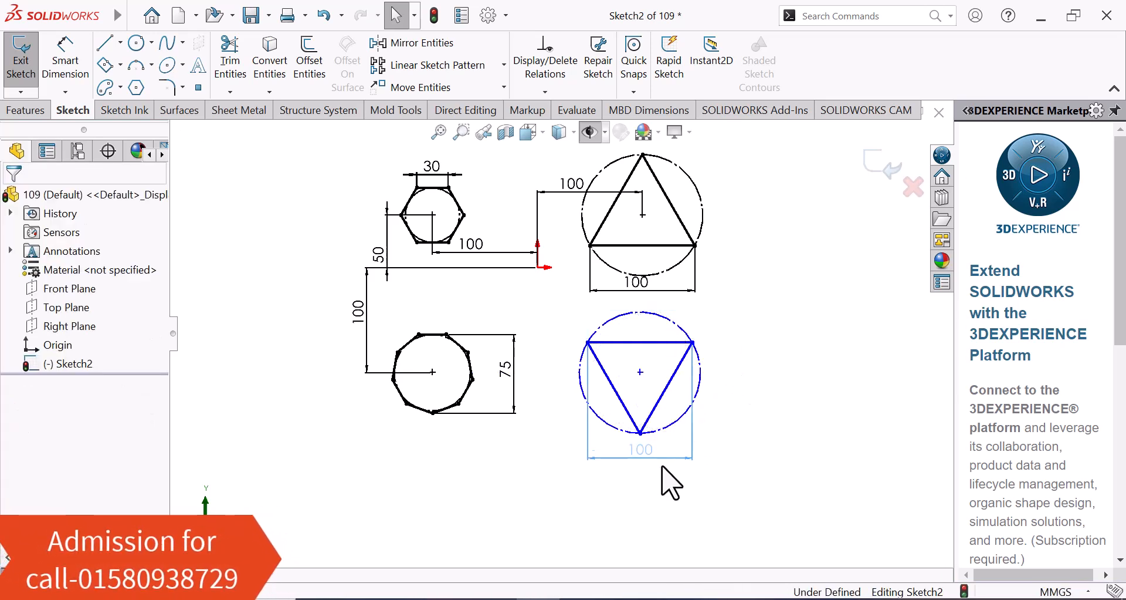
Step: Add a Vertical relation between the centres of the upper and lower triangles
left_click(640, 372)
left_click(643, 215, "ctrl")
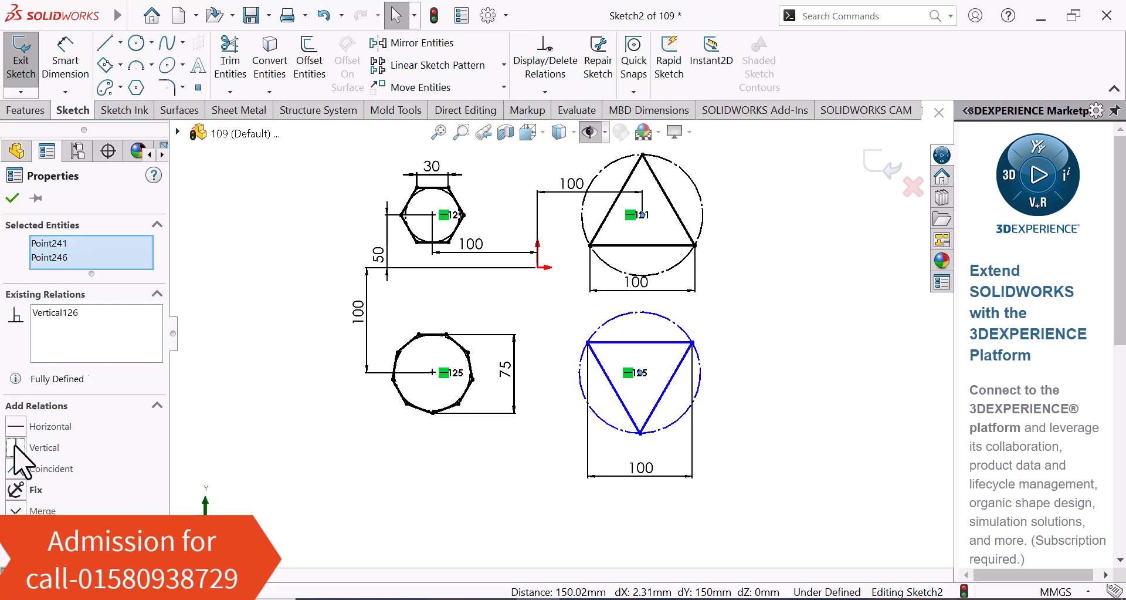
left_click(17, 447)
left_click(825, 394)
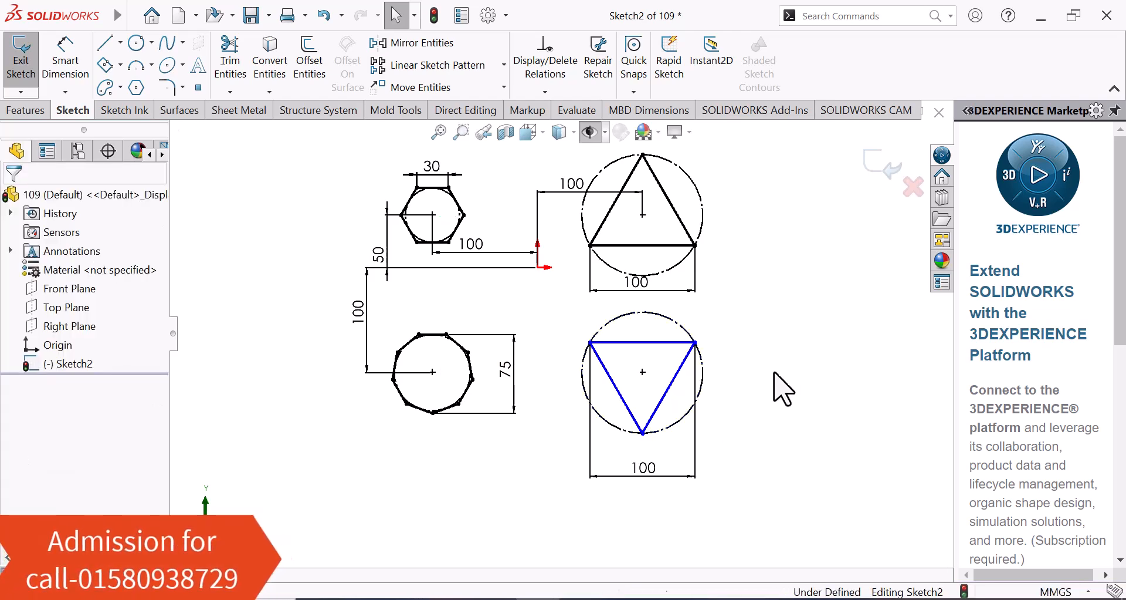
Step: Add a Horizontal relation to the upper side of the lower triangle
left_click(666, 344)
left_click(697, 286)
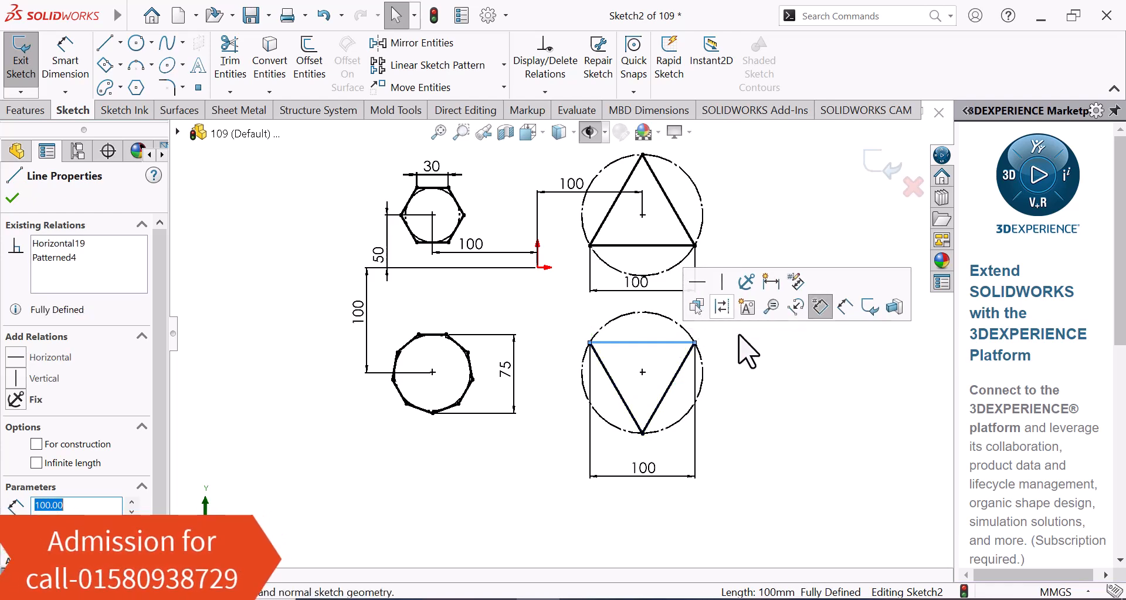
left_click(760, 372)
key("f")
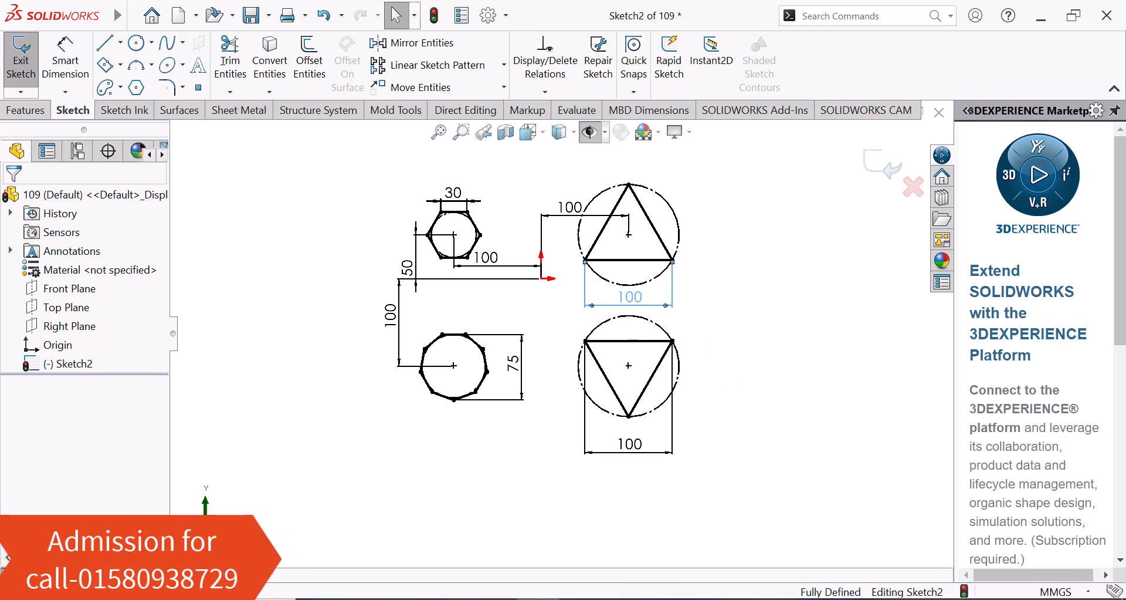
left_click(777, 383)
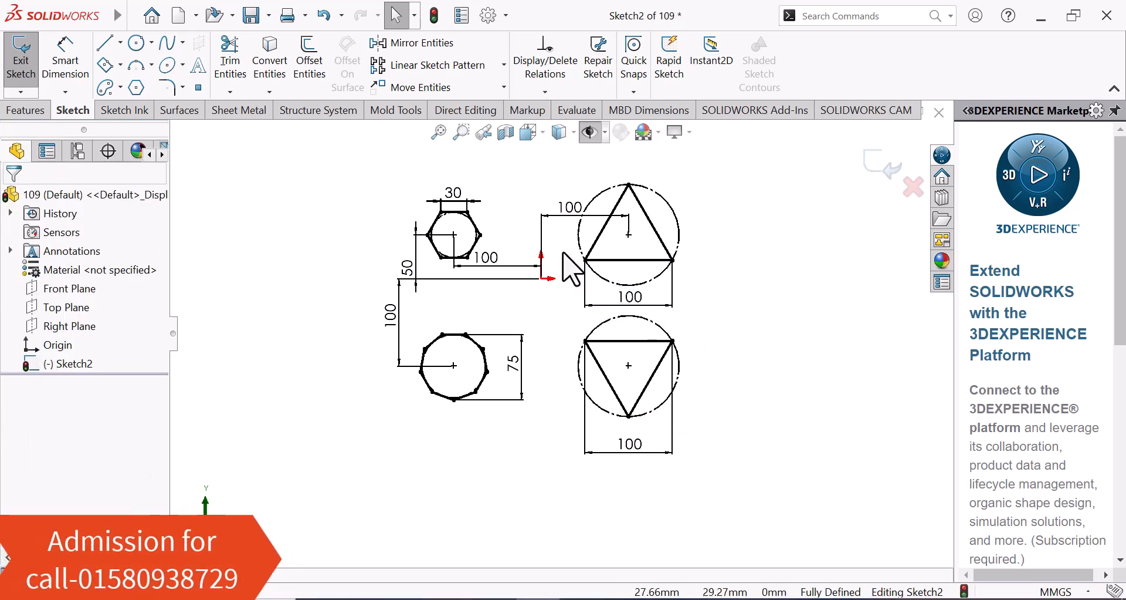
Step: Move the lower triangle's 100 mm side dimension slightly closer to the triangle
scroll(557, 246, "up", 1)
scroll(557, 245, "down", 1)
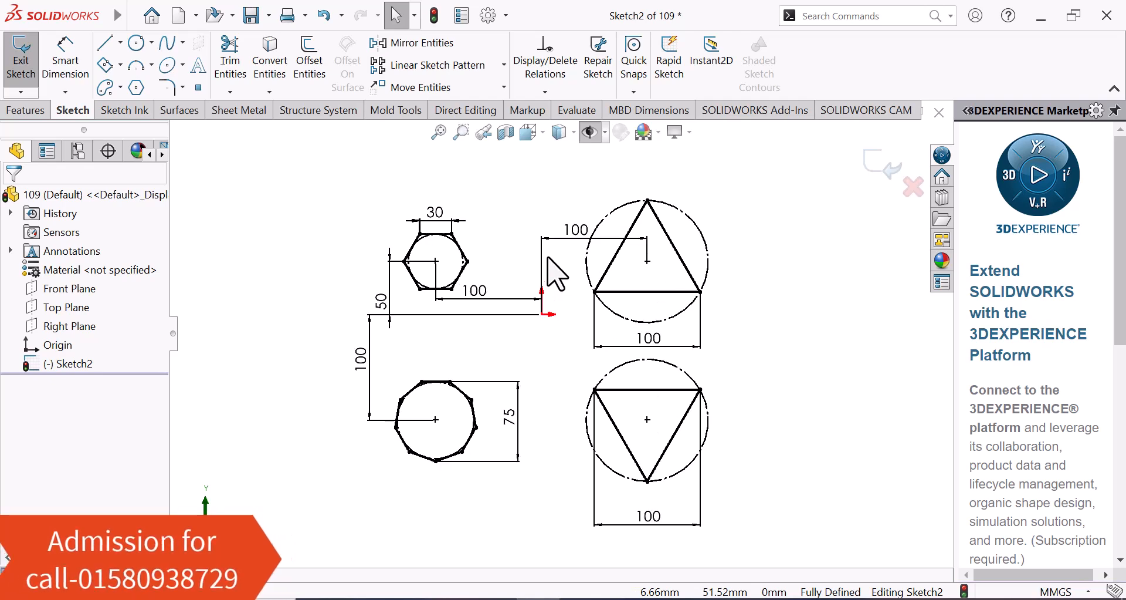
scroll(577, 332, "down", 2)
scroll(571, 321, "up", 1)
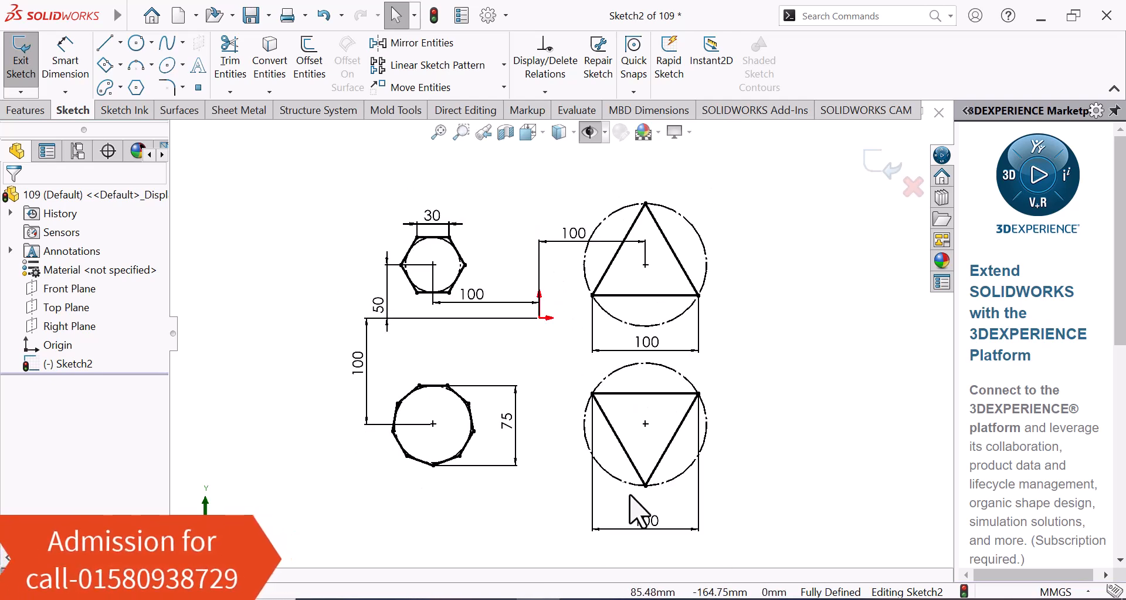
scroll(618, 483, "down", 1)
scroll(619, 483, "up", 1)
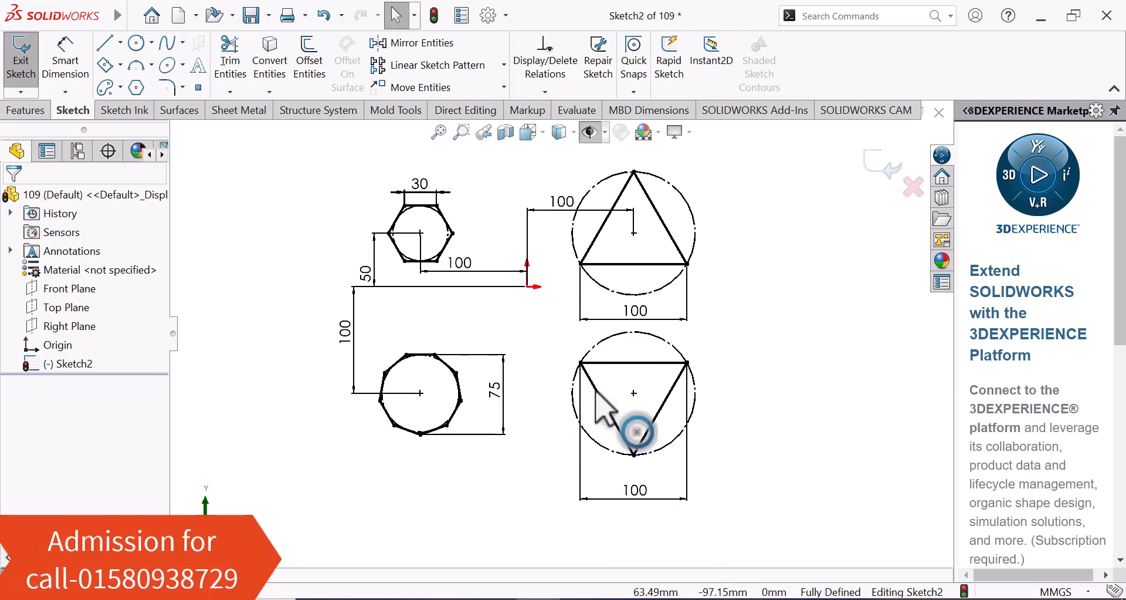
left_click_drag(643, 499, 643, 488)
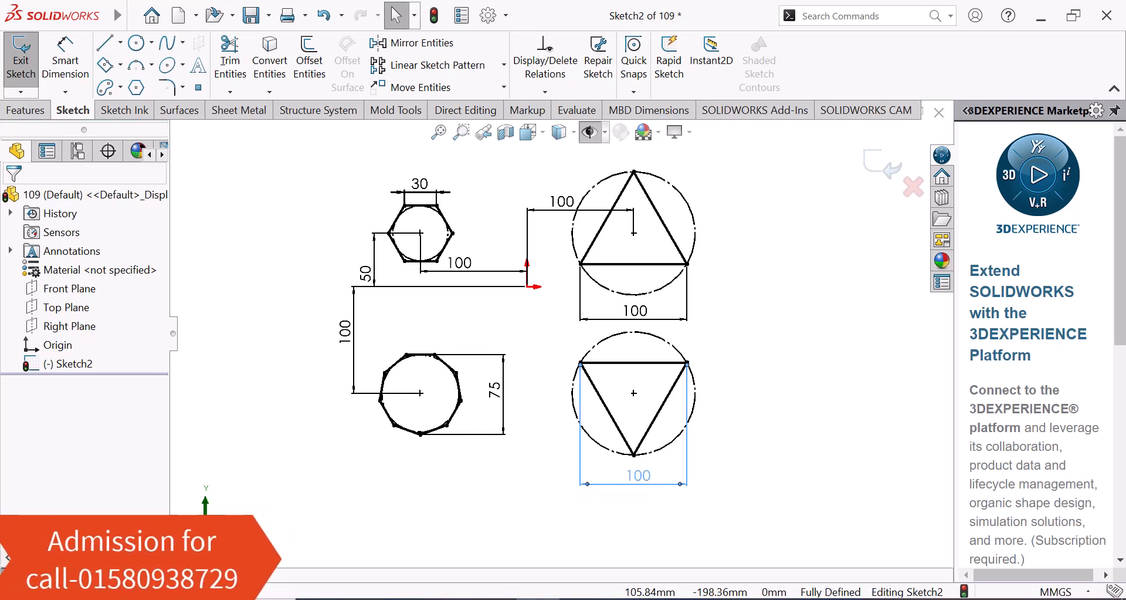
left_click(792, 438)
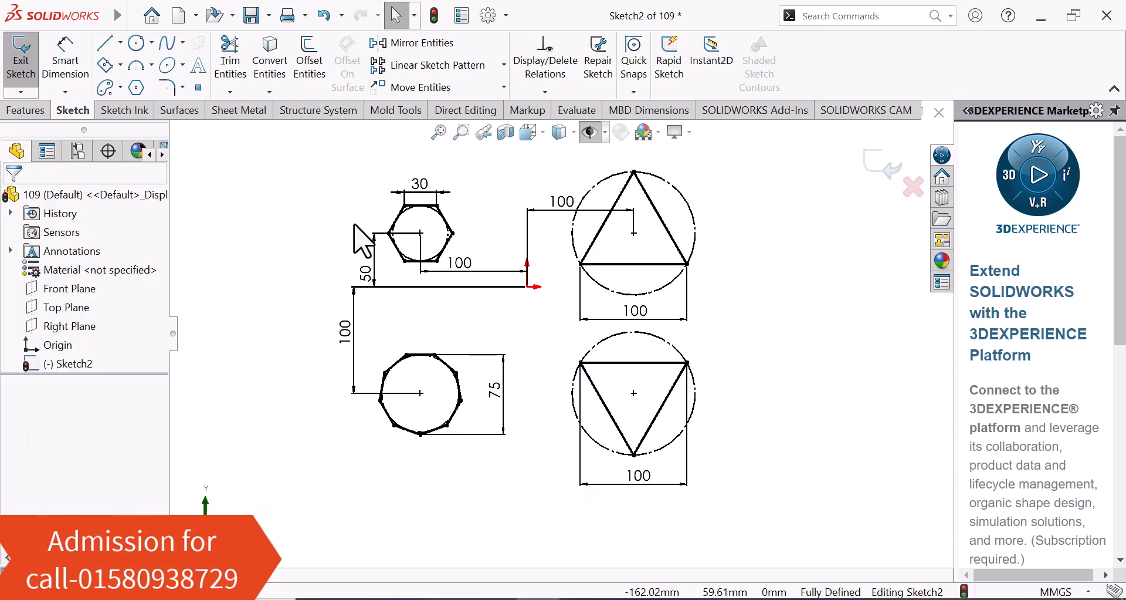
Step: Save a copy of the polygon sketch to the Desktop as a JPEG image named 7
left_click(134, 16)
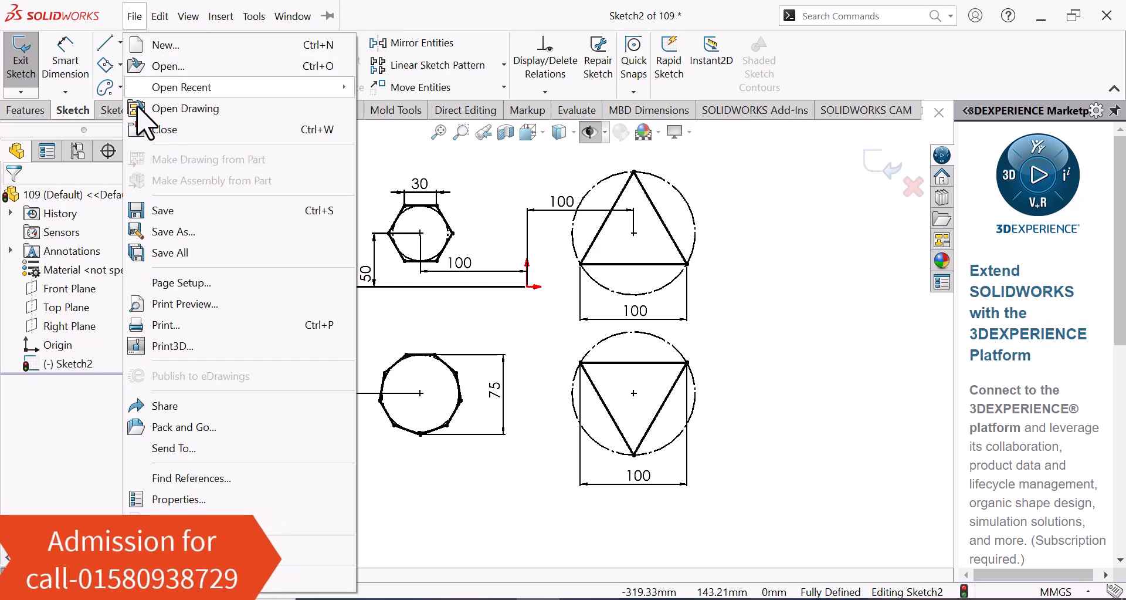
left_click(176, 232)
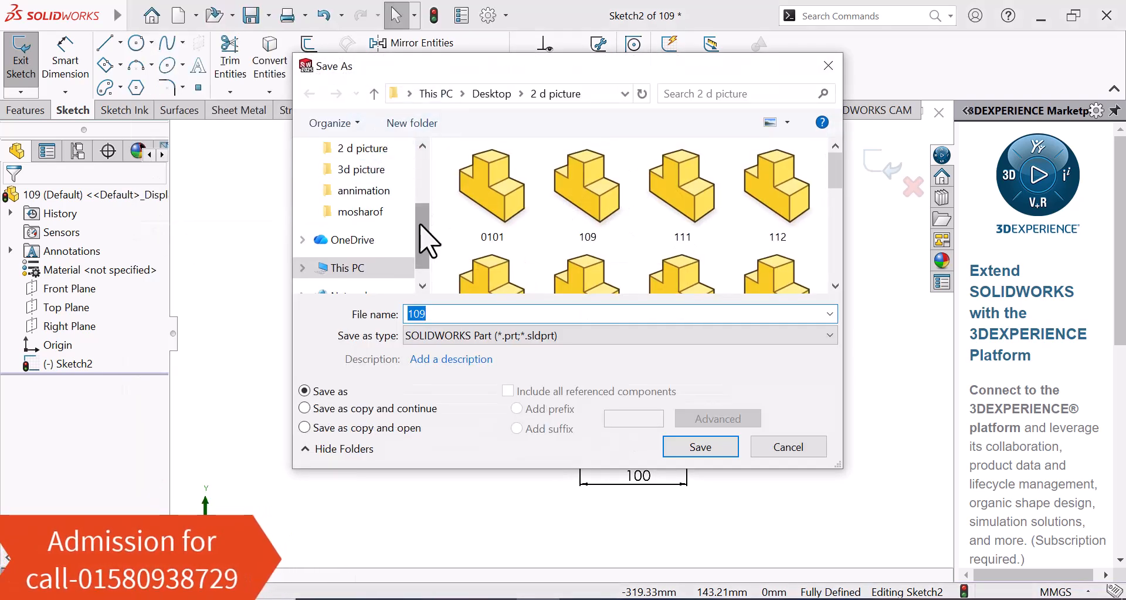
left_click_drag(423, 226, 429, 161)
left_click(359, 184)
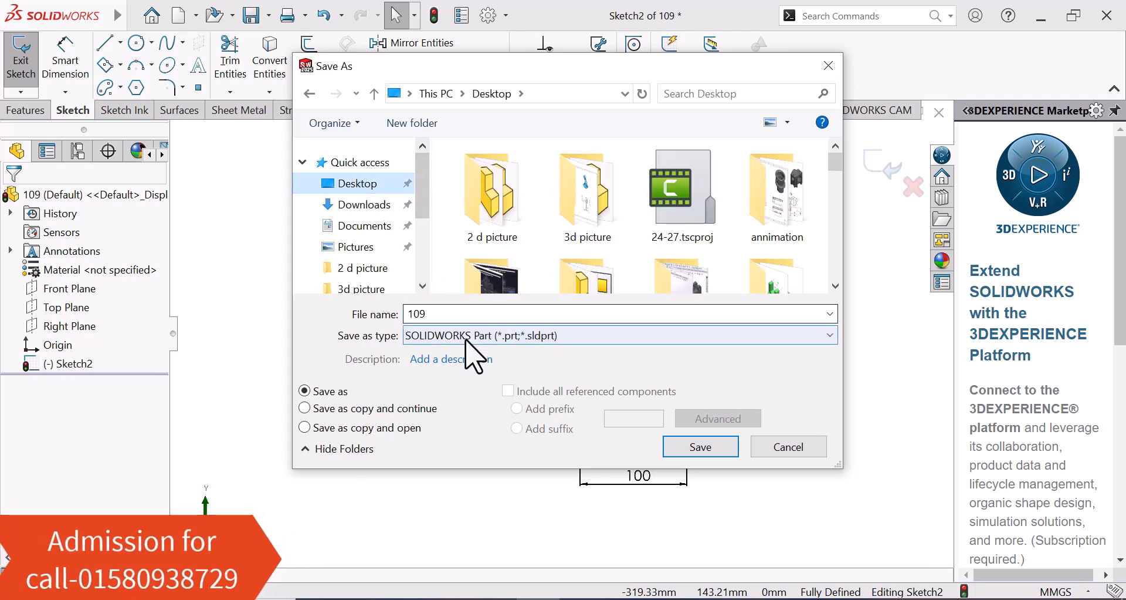
left_click(473, 336)
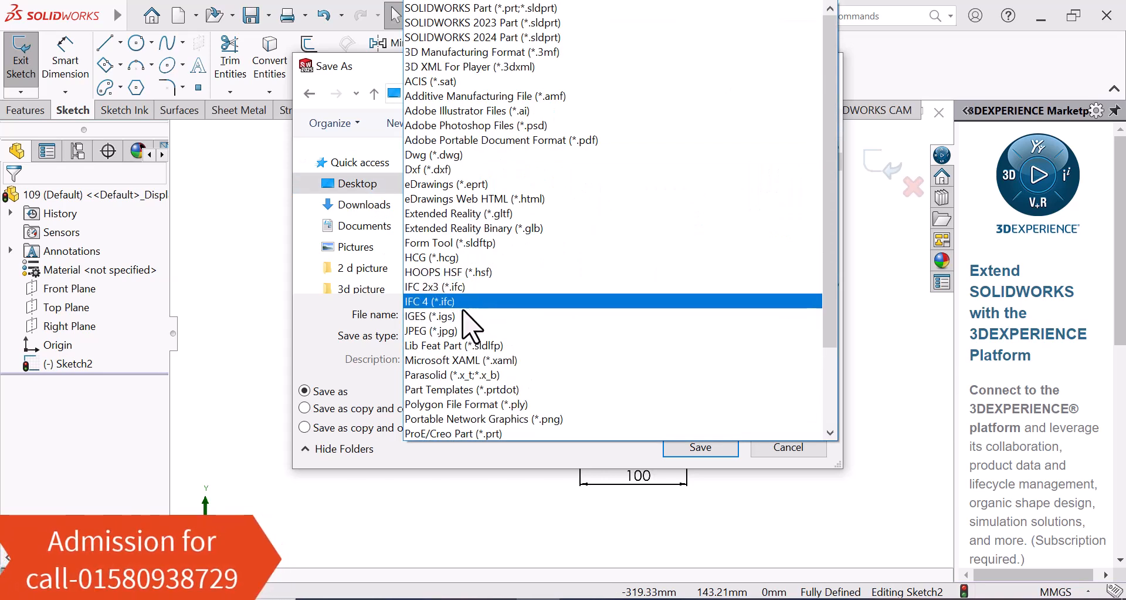
left_click(460, 332)
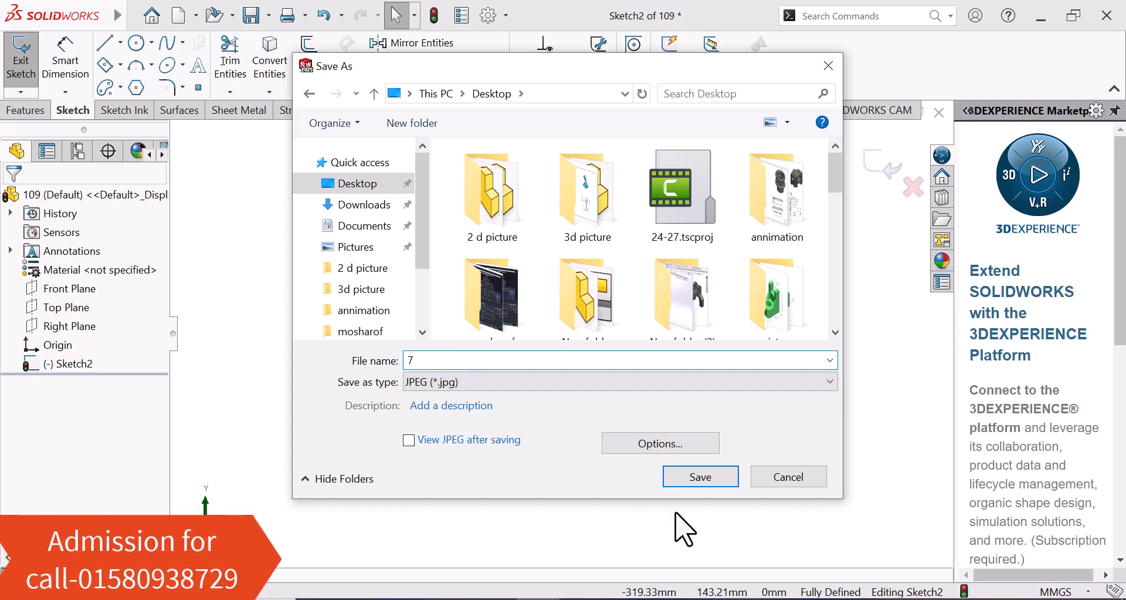
left_click(716, 482)
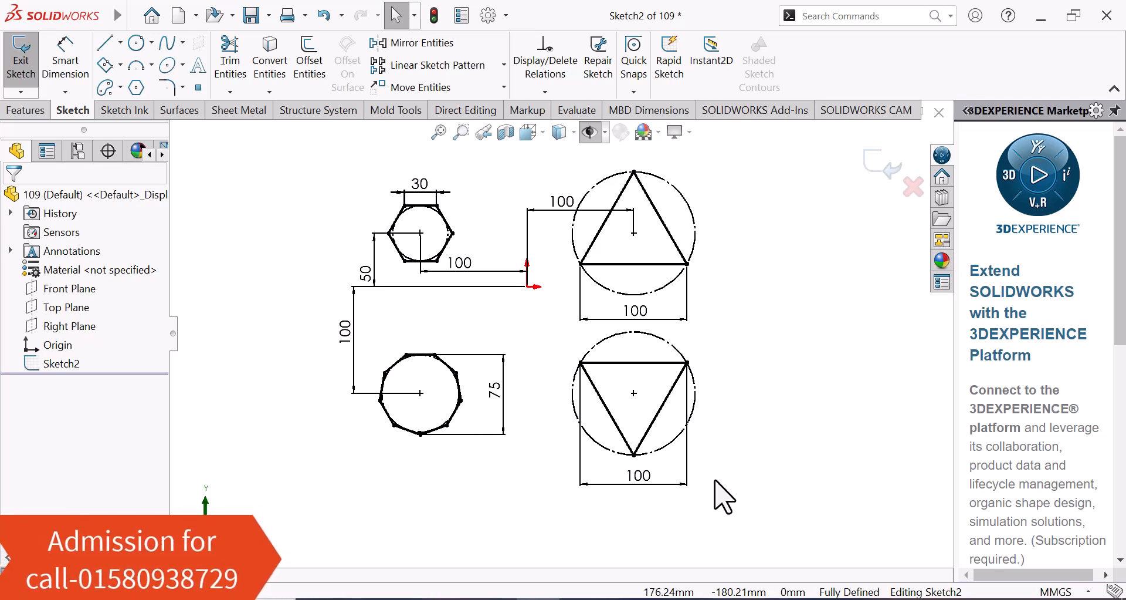
Step: Delete the hexagon, nine-sided polygon, both triangles and all their dimensions from the sketch
scroll(716, 480, "up", 2)
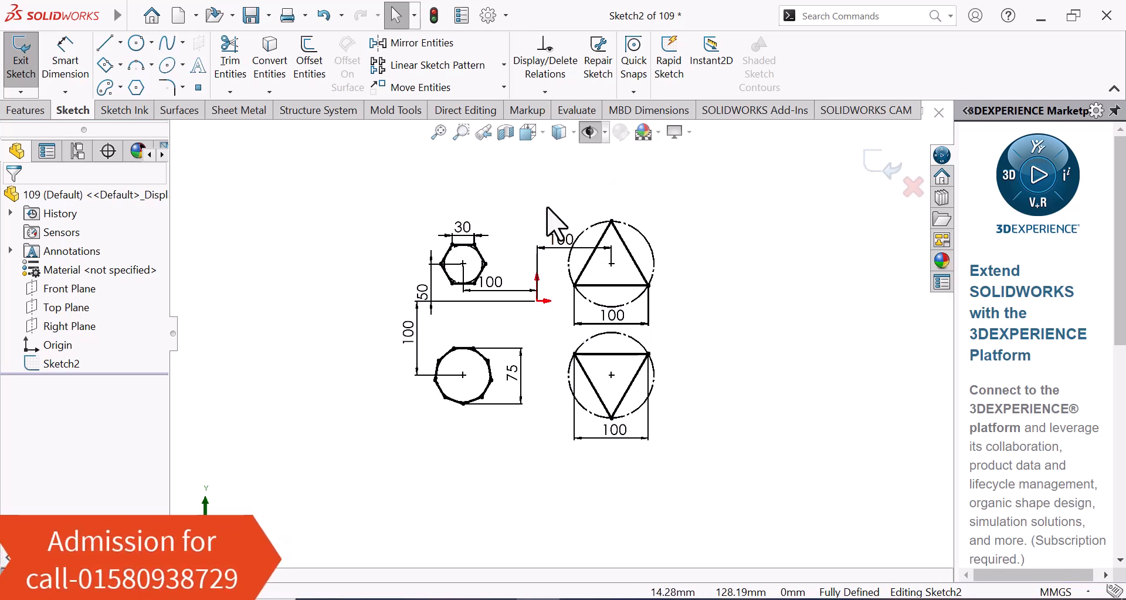
scroll(548, 206, "down", 1)
mouse_move(338, 186)
left_mouse_down()
mouse_move(338, 362)
mouse_move(486, 544)
mouse_move(741, 547)
mouse_move(797, 319)
mouse_move(796, 234)
left_mouse_up()
key("Delete")
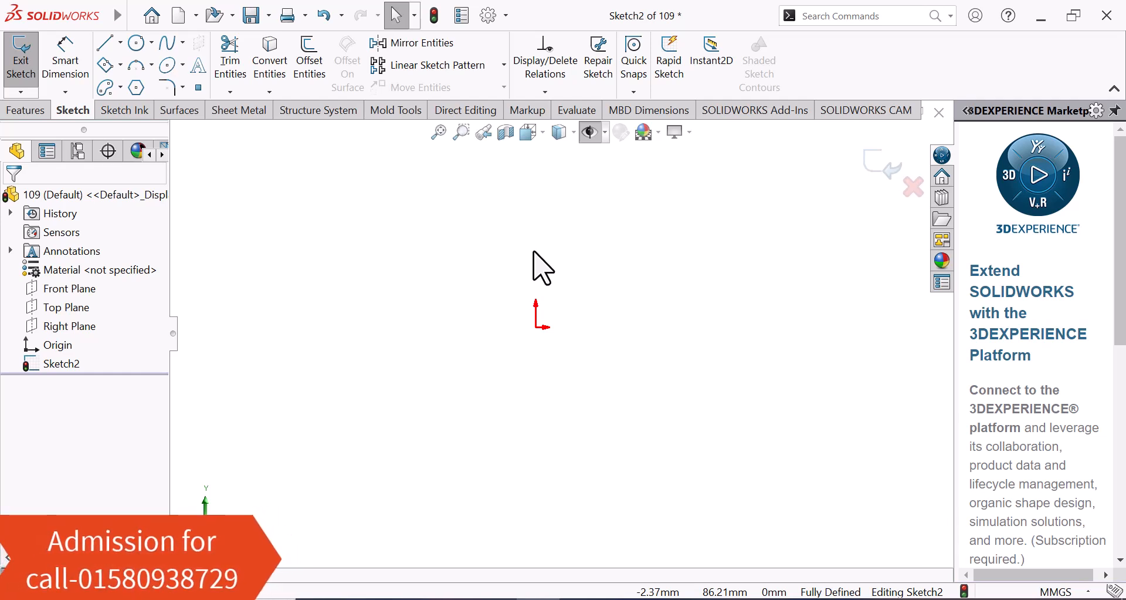
scroll(577, 316, "down", 3)
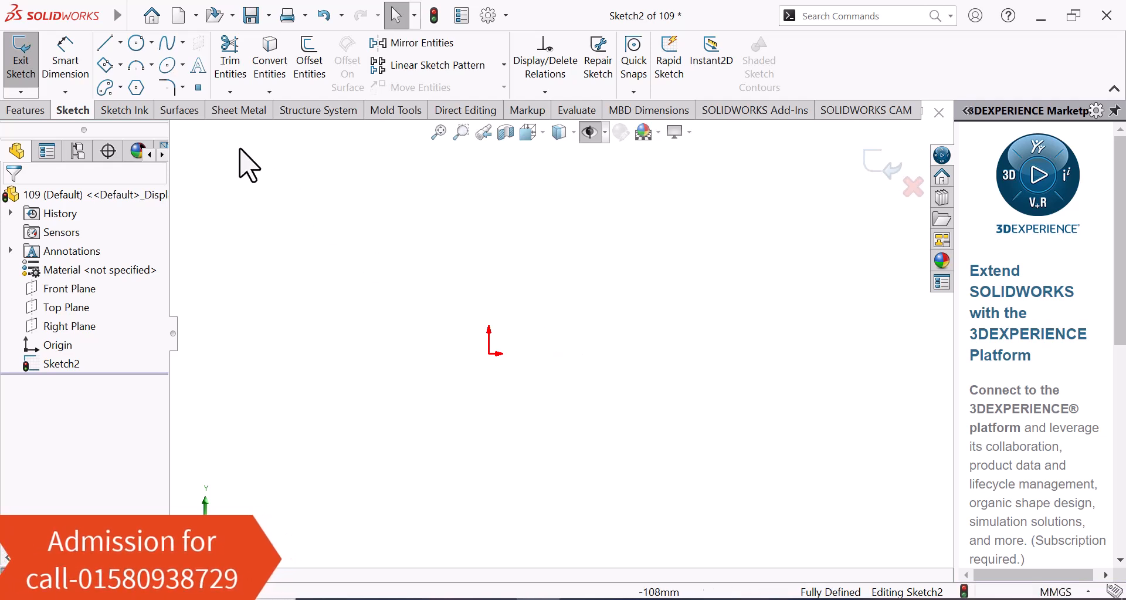
left_click(167, 43)
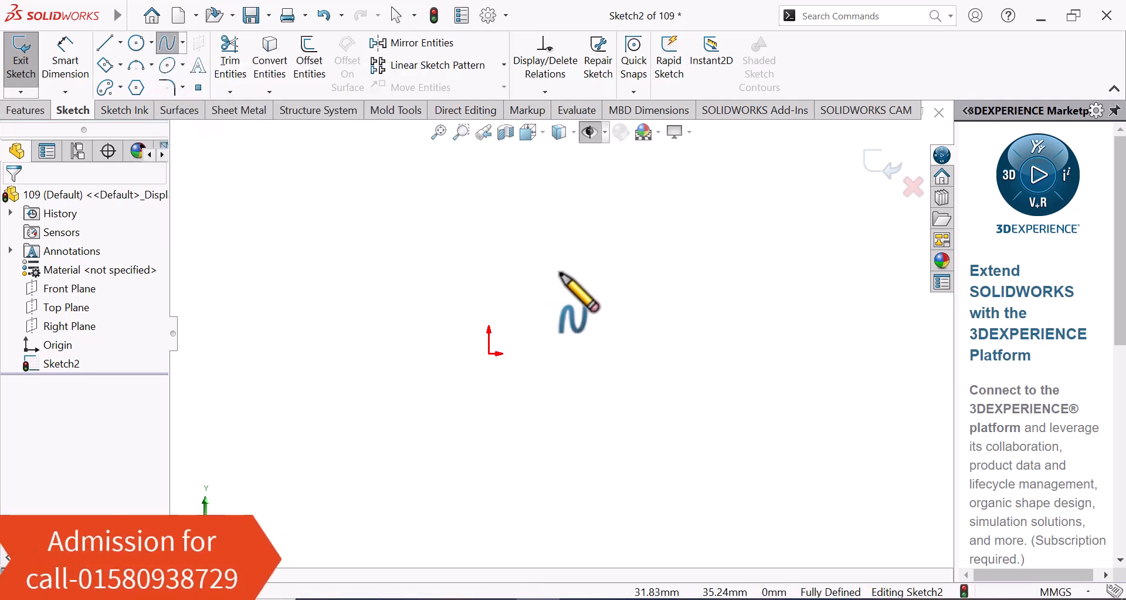
left_click(183, 41)
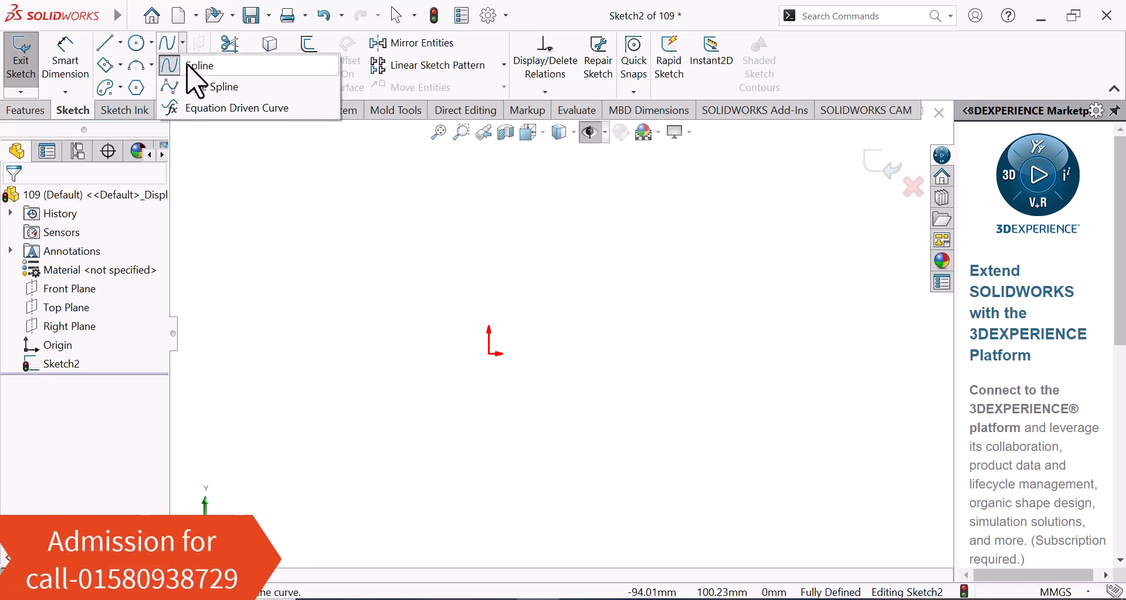
left_click(196, 68)
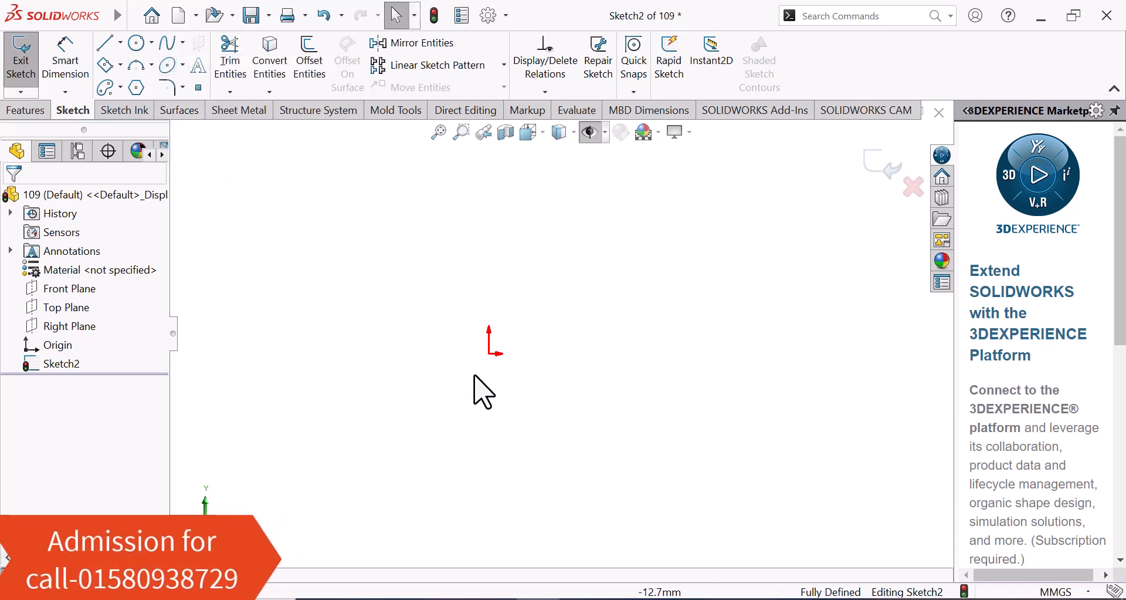
left_click(170, 46)
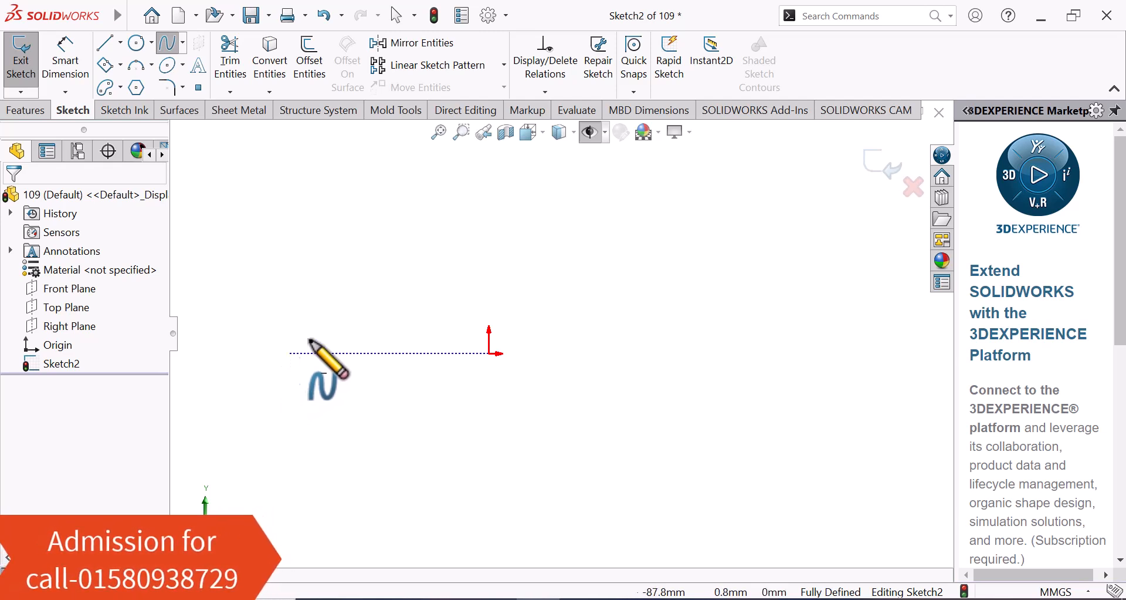
left_click(292, 354)
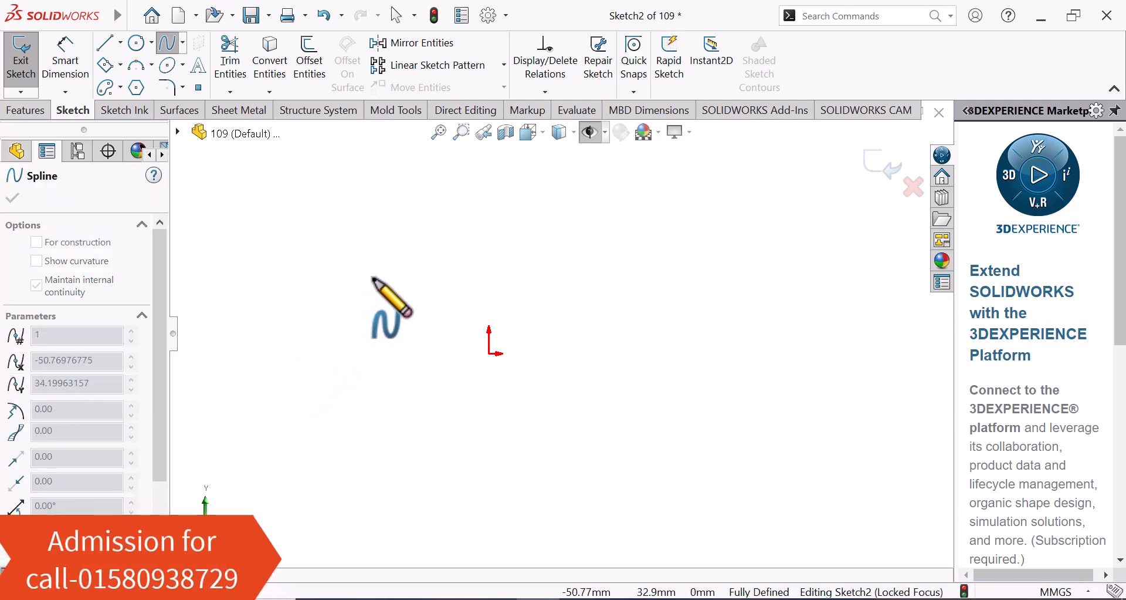
left_click(298, 353)
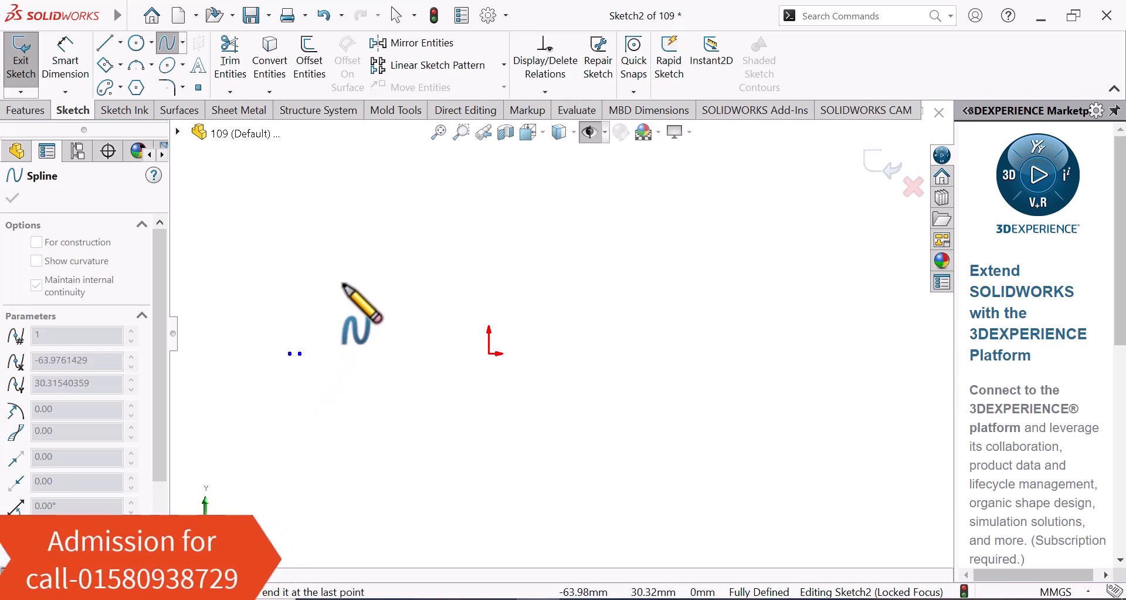
key("Escape")
mouse_move(265, 303)
left_mouse_down()
mouse_move(265, 315)
mouse_move(361, 371)
left_mouse_up()
key("Delete")
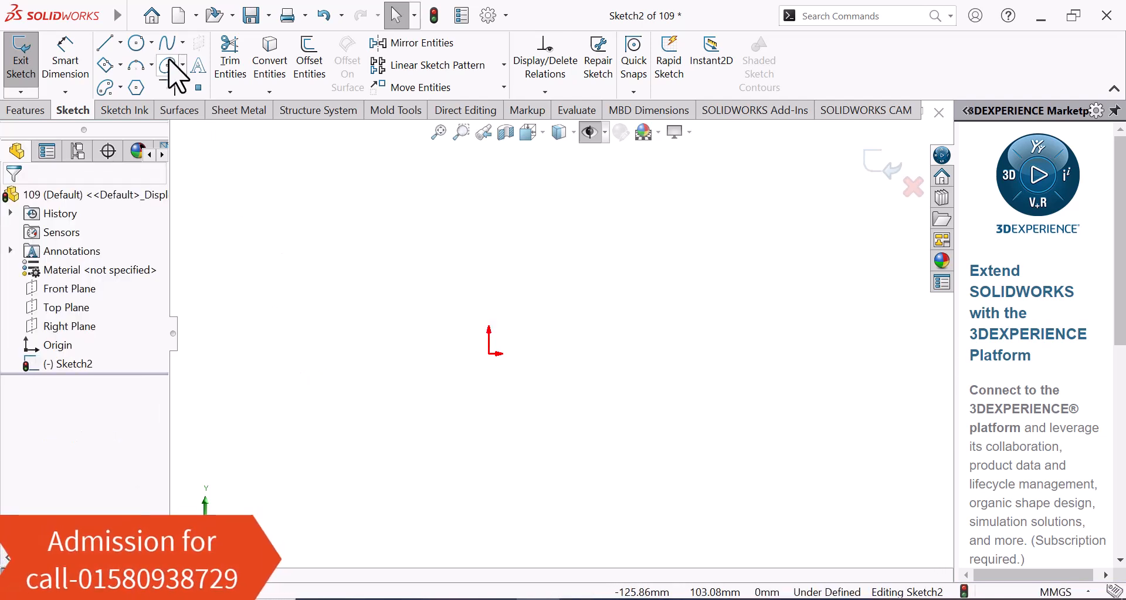
Step: Try to sketch a short spline level with the origin on its left side, and leave the Spline tool
left_click(171, 45)
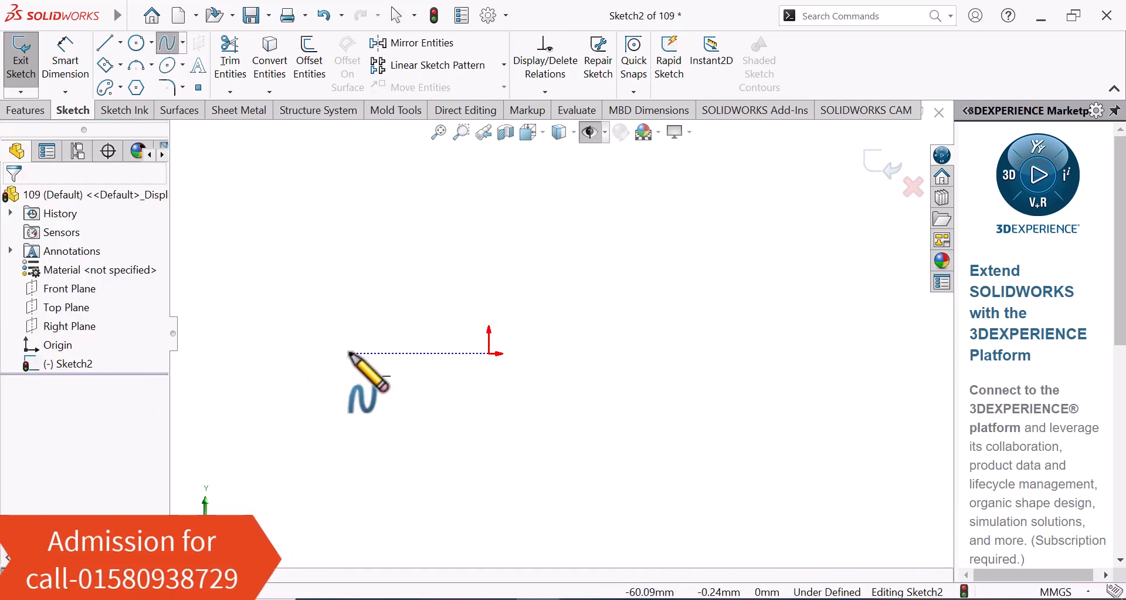
left_click(344, 332)
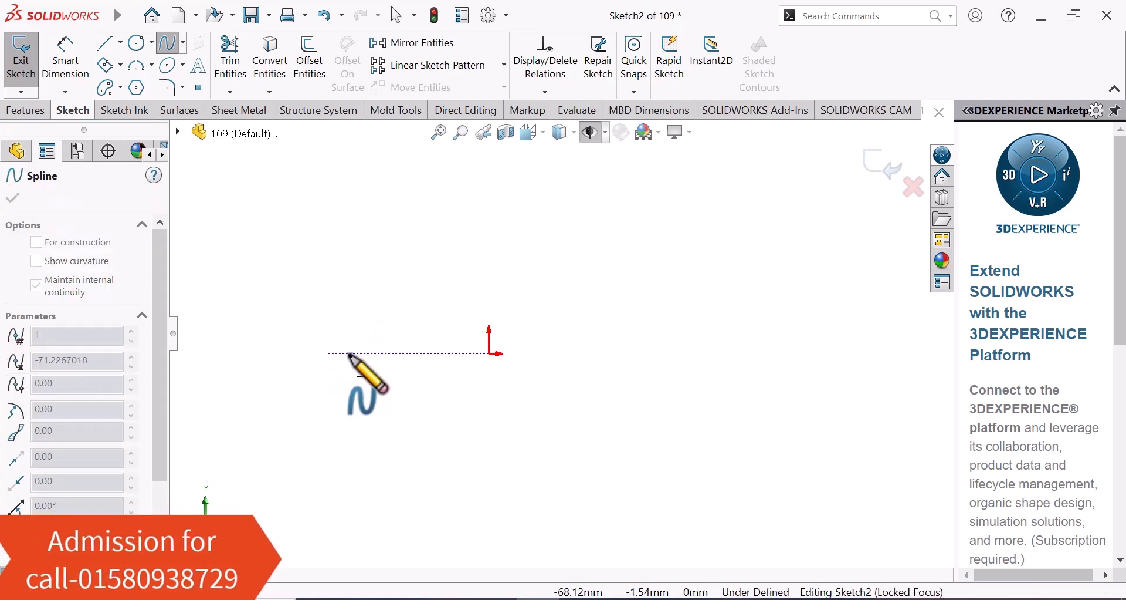
left_click(317, 353)
right_click(361, 332)
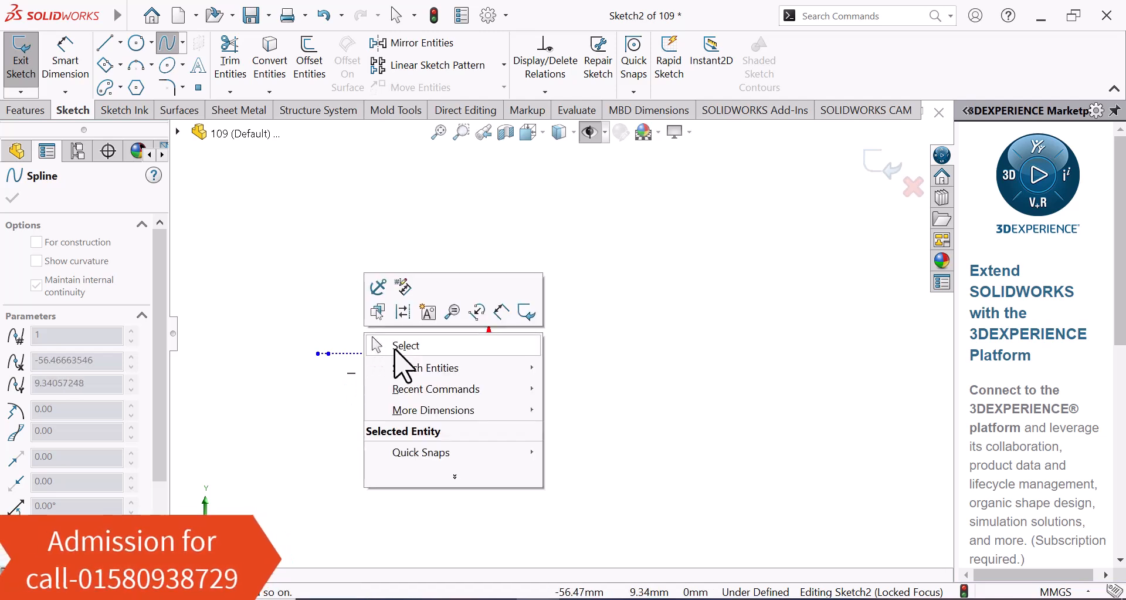
left_click(411, 346)
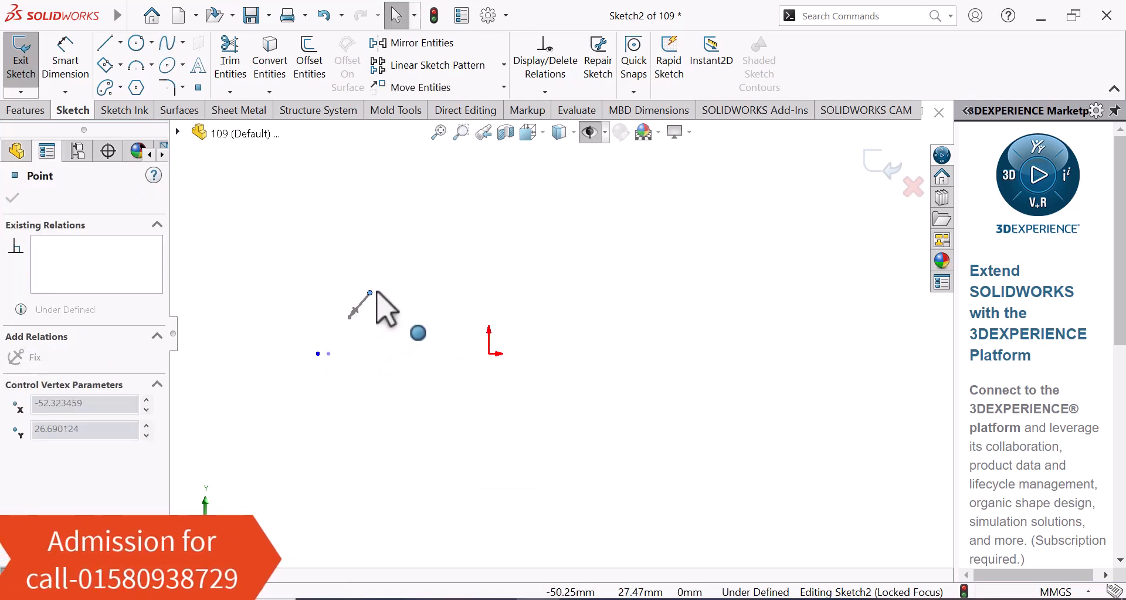
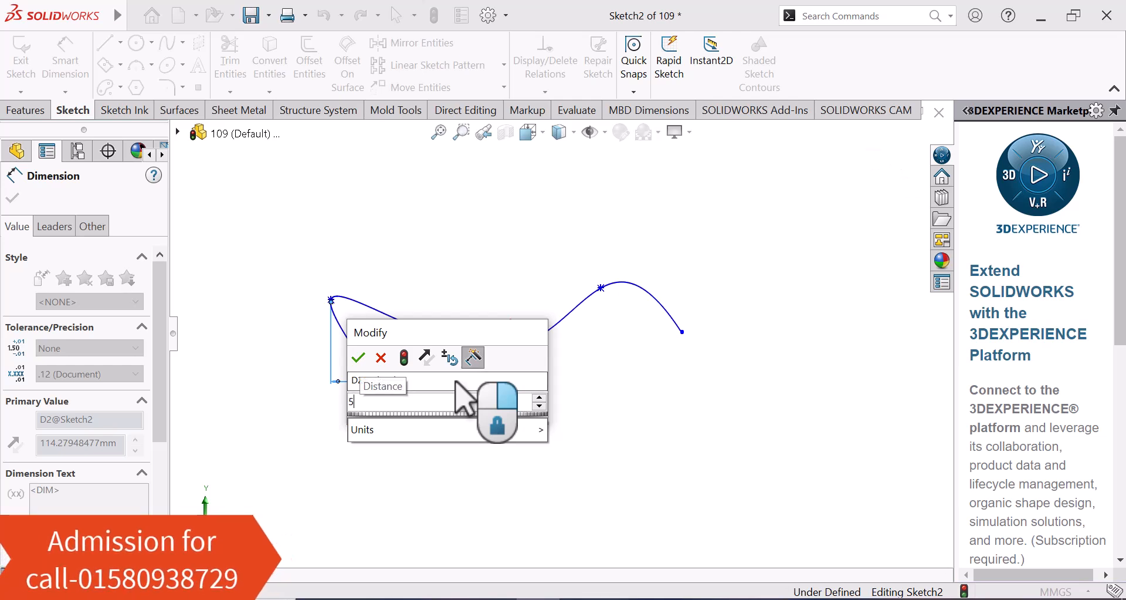
Step: Dimension the second spline point 50 mm horizontally from the origin and 50 mm vertically above the spline's left endpoint
key("Return")
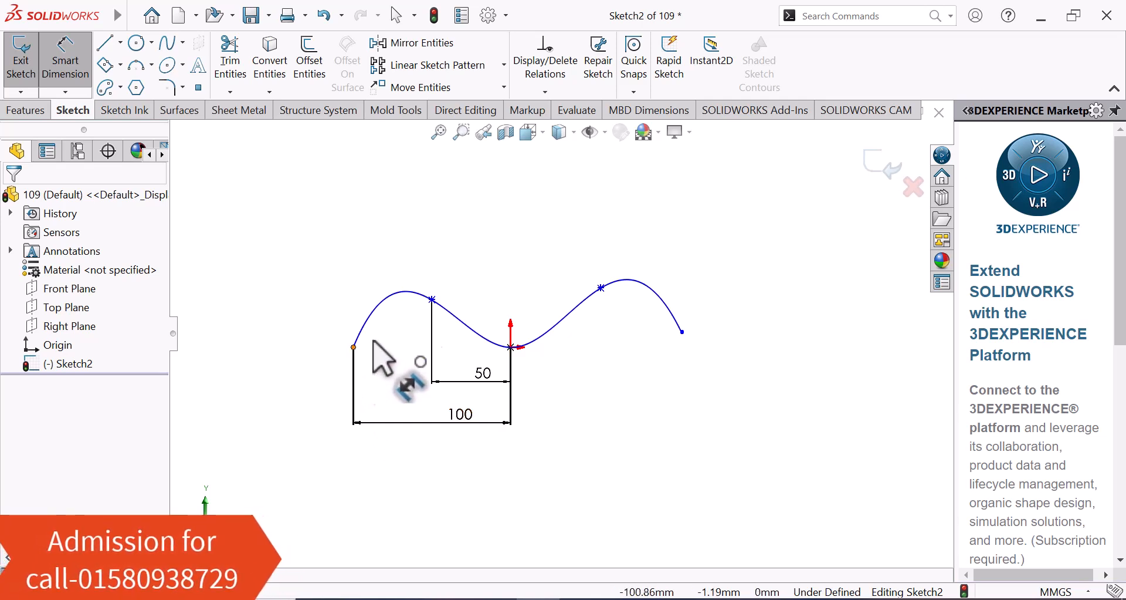
left_click(433, 299)
left_click(511, 348)
left_click(298, 324)
type("50")
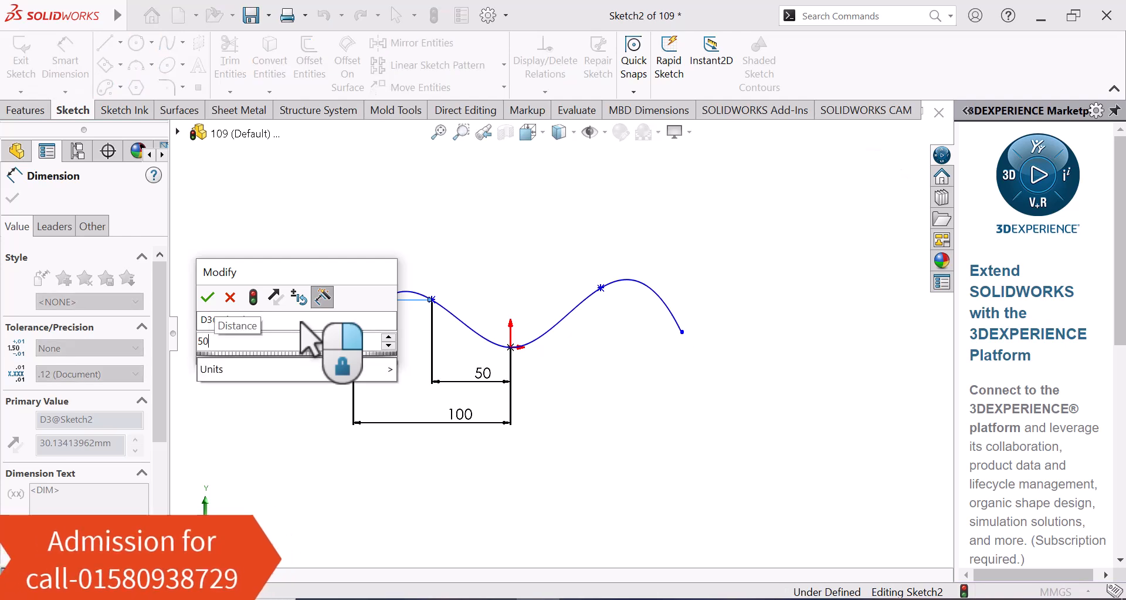
key("Return")
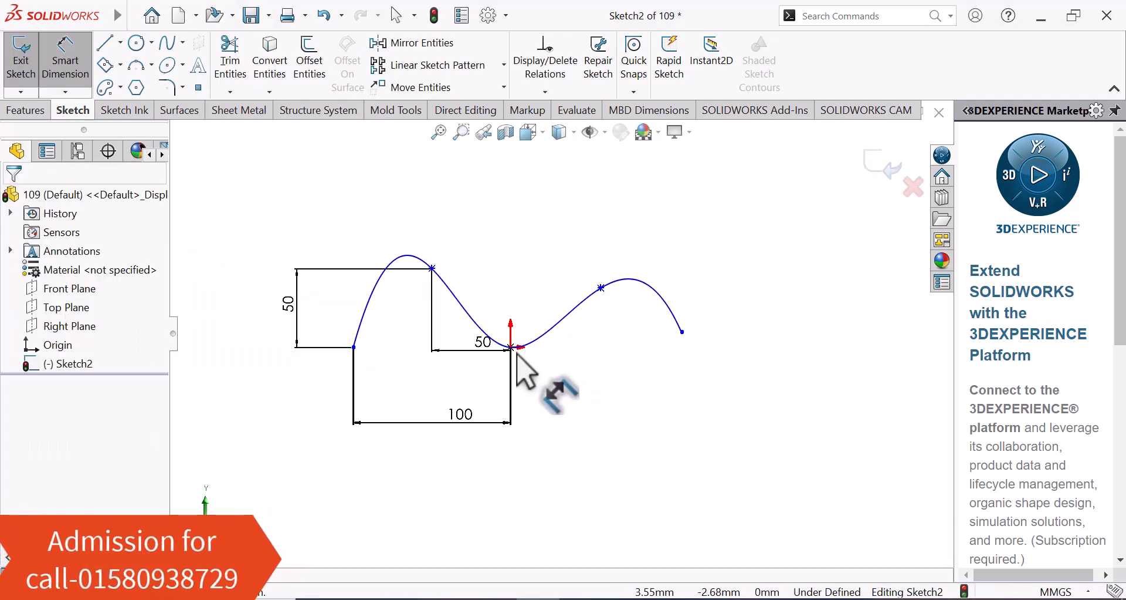
Step: Dimension the horizontal distance from the origin to the spline's right endpoint as 100 mm
left_click(512, 347)
left_click(682, 331)
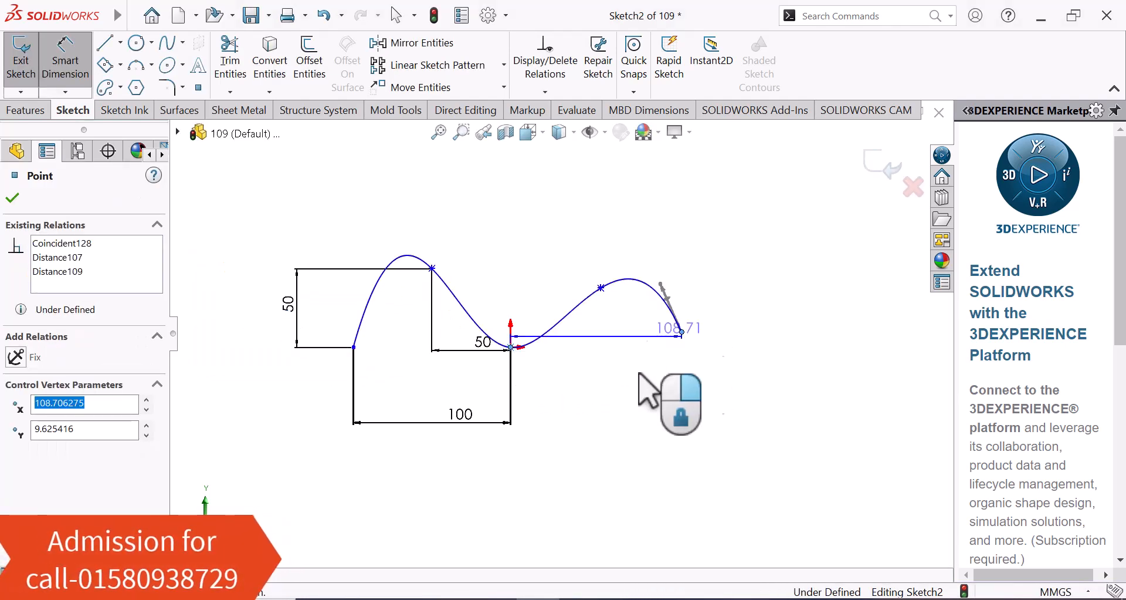
left_click(633, 325)
type("1")
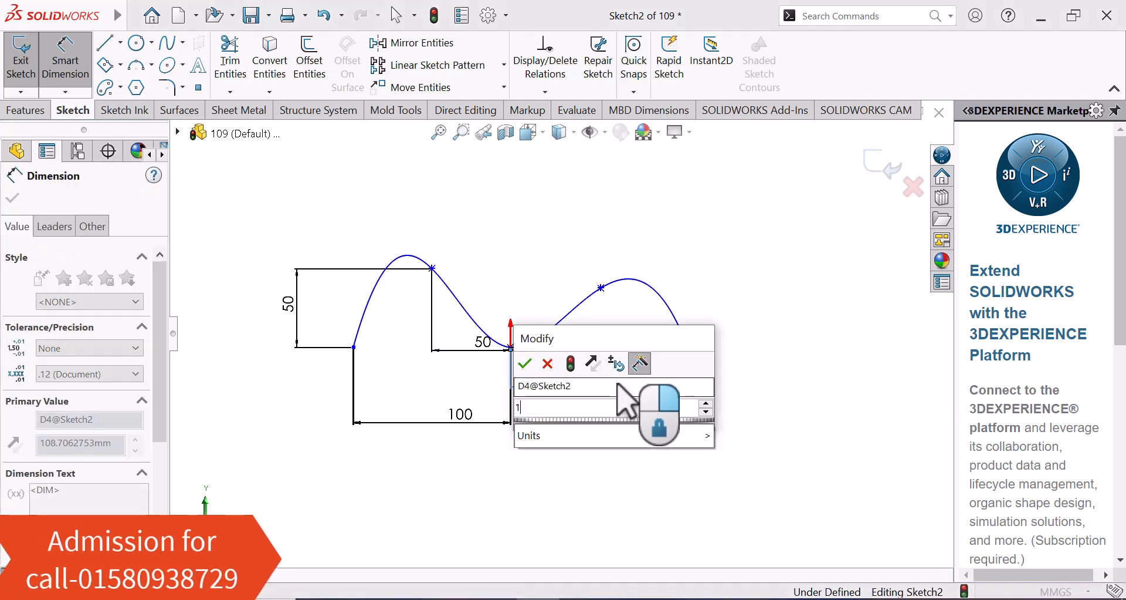
type("00")
key("Return")
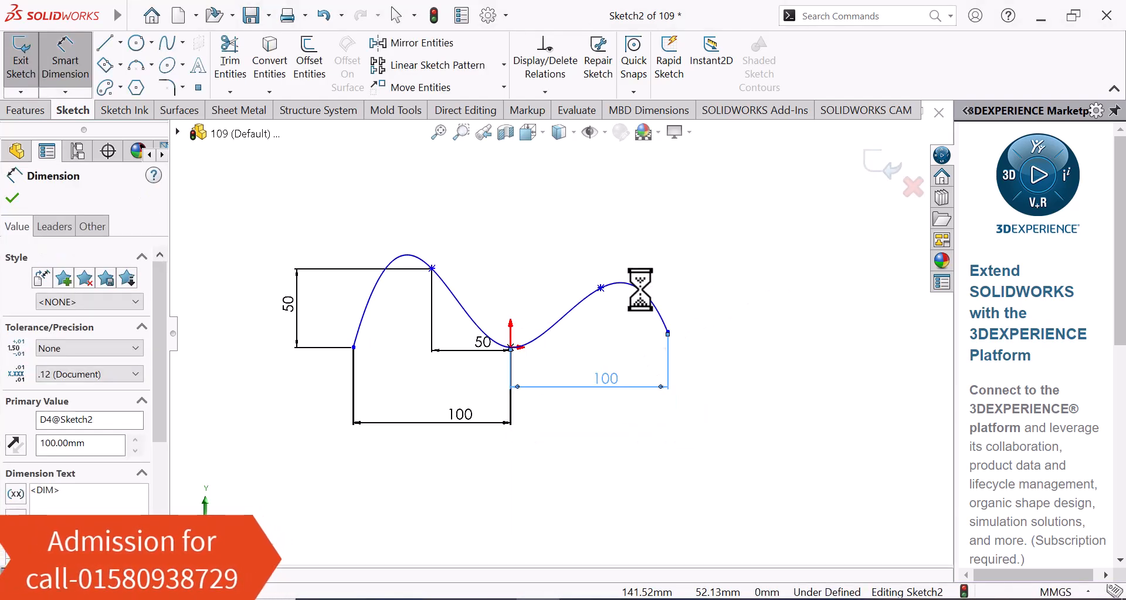
Step: Dimension the horizontal distance from the origin to the fourth spline point as 50 mm and finish dimensioning
left_click(601, 288)
left_click(512, 348)
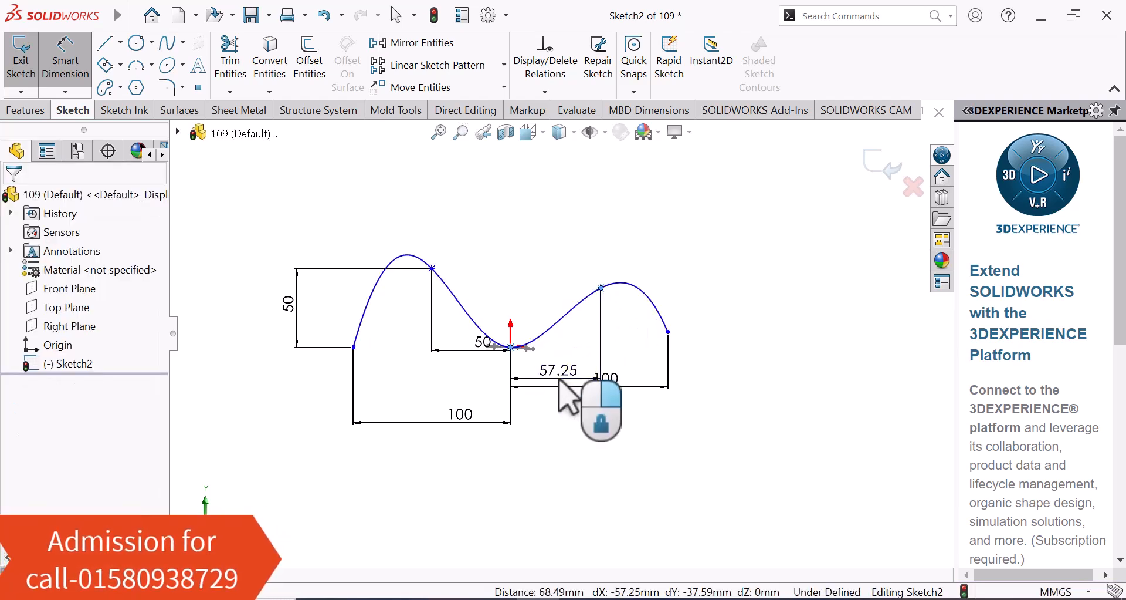
left_click(560, 381)
type("50")
key("Return")
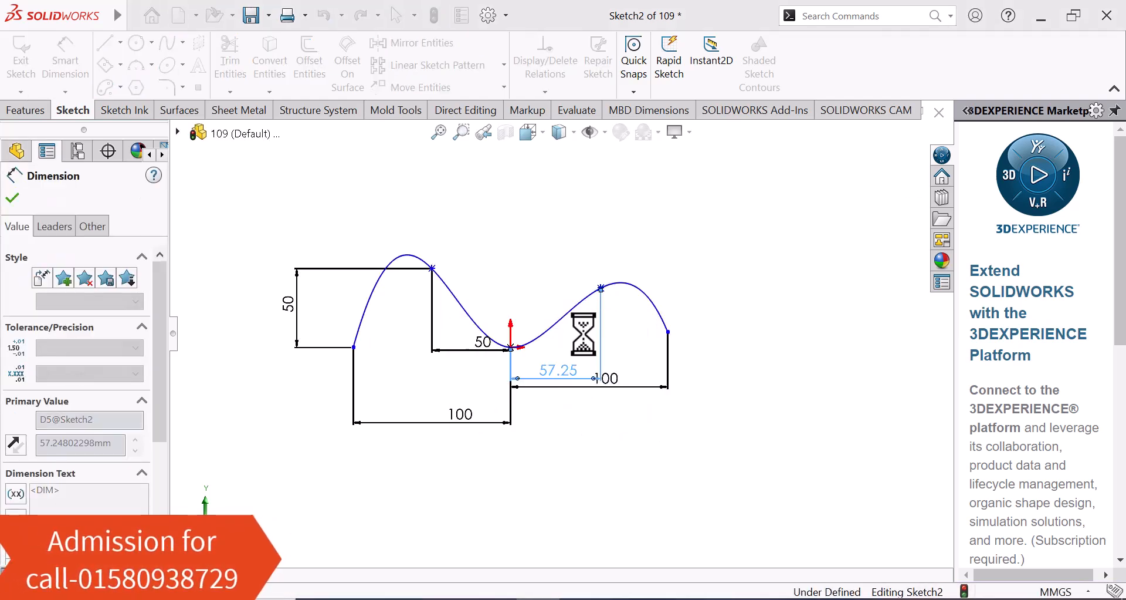
right_click(676, 211)
left_click(722, 265)
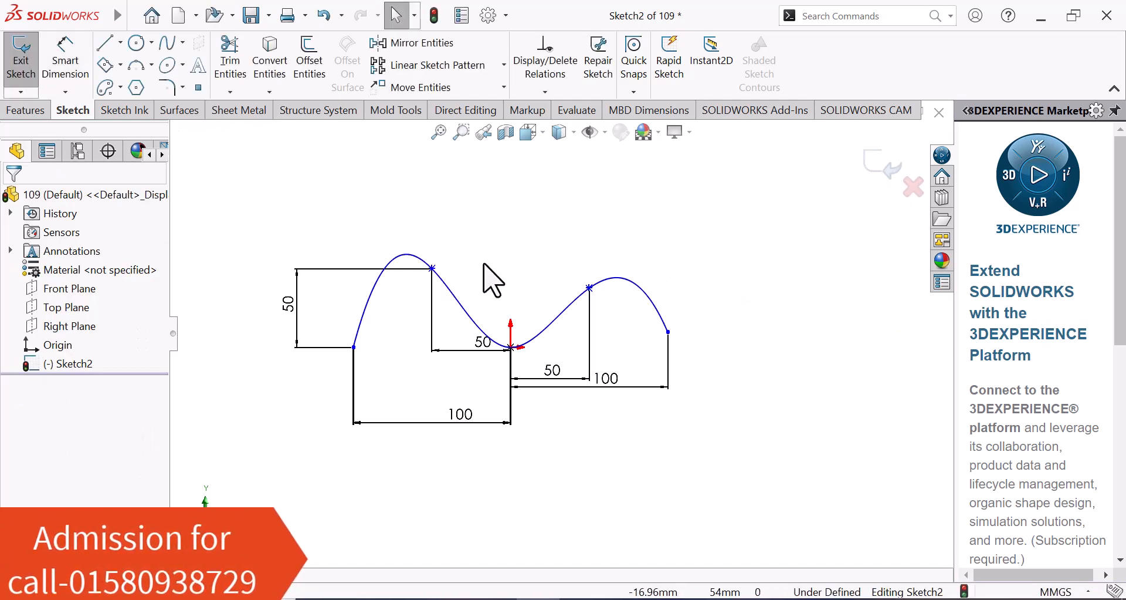
Step: Add a Horizontal relation between the second and fourth spline points
left_click(433, 269)
left_click(590, 288, "ctrl")
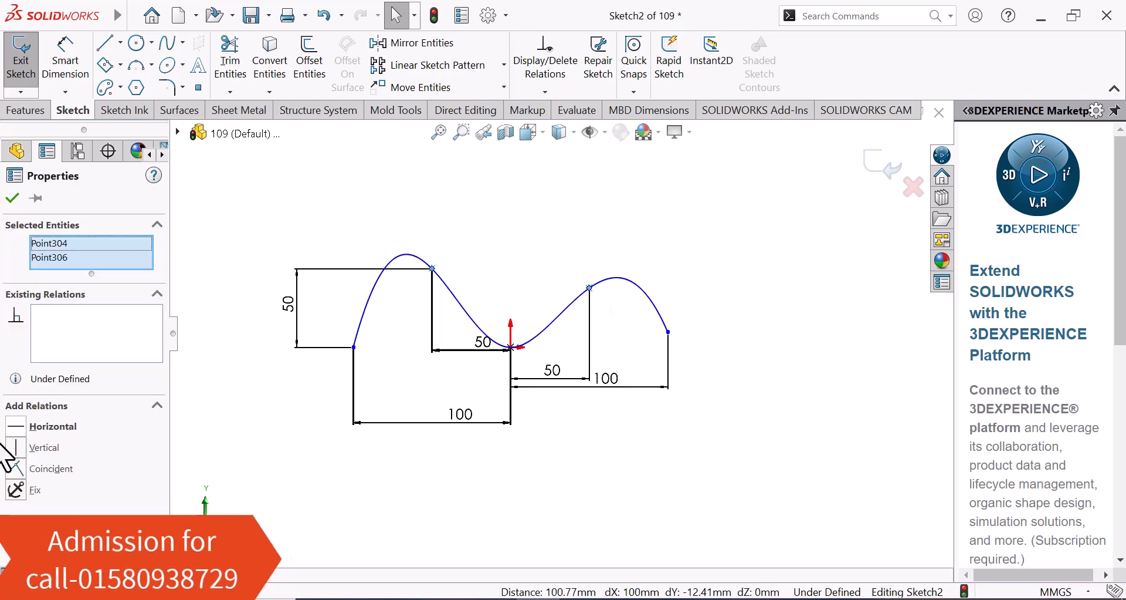
left_click(17, 427)
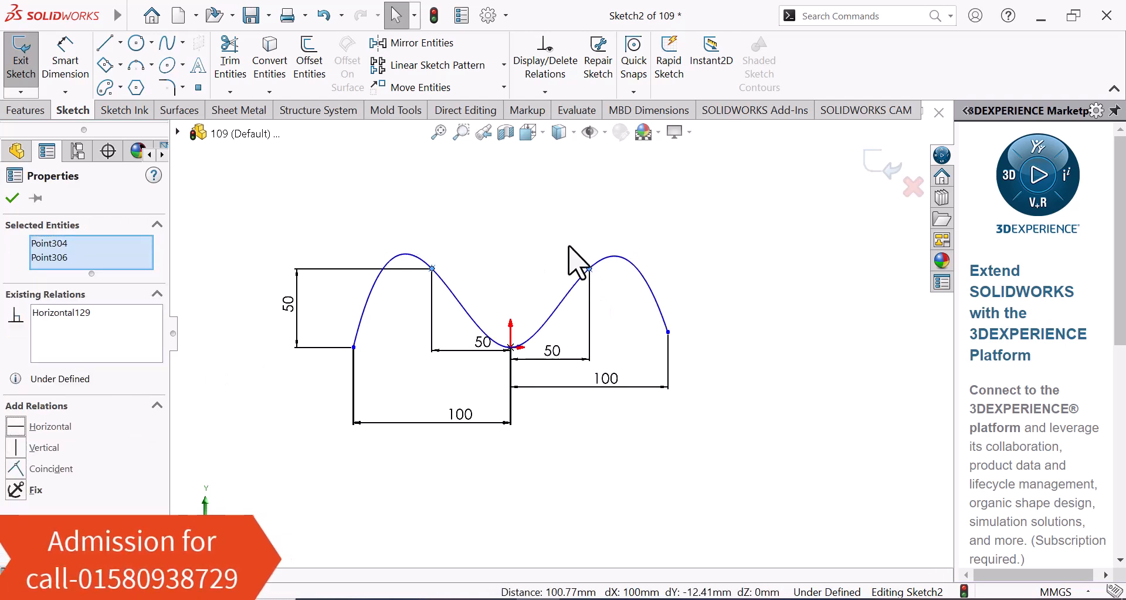
left_click(572, 267)
Step: Add a Horizontal relation between the spline's left endpoint, the spline point at the origin and the right endpoint
left_click(354, 347)
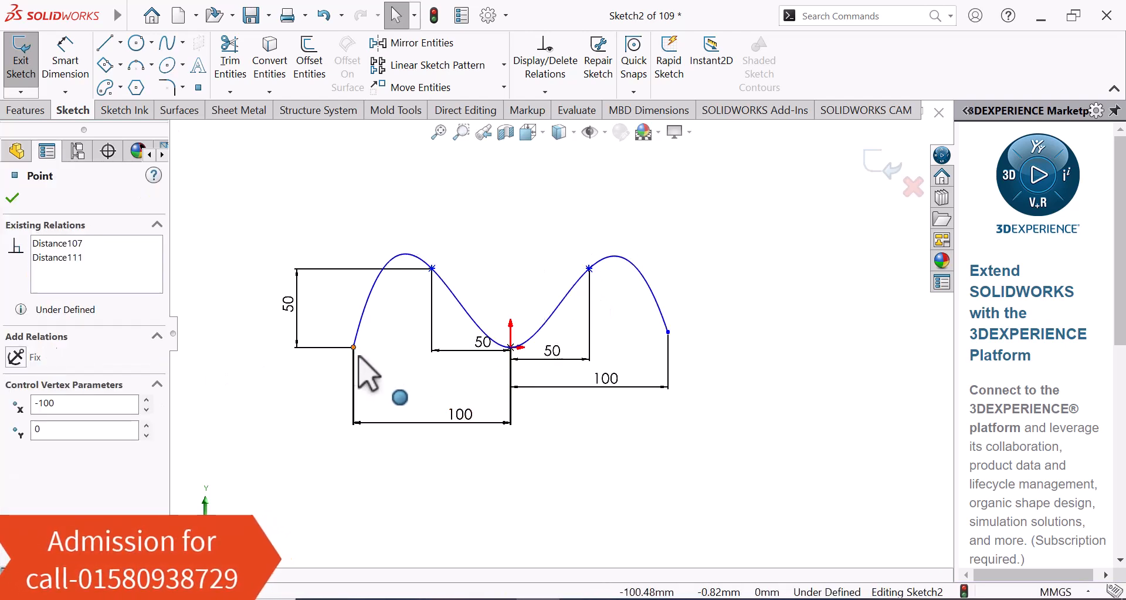
left_click(512, 350, "ctrl")
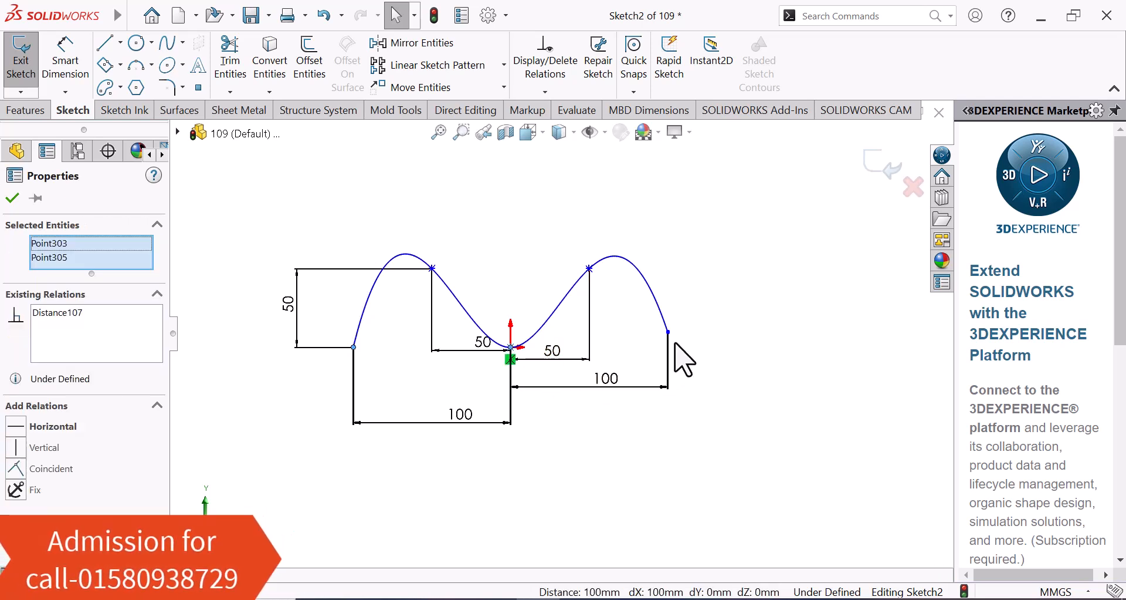
left_click(668, 332, "ctrl")
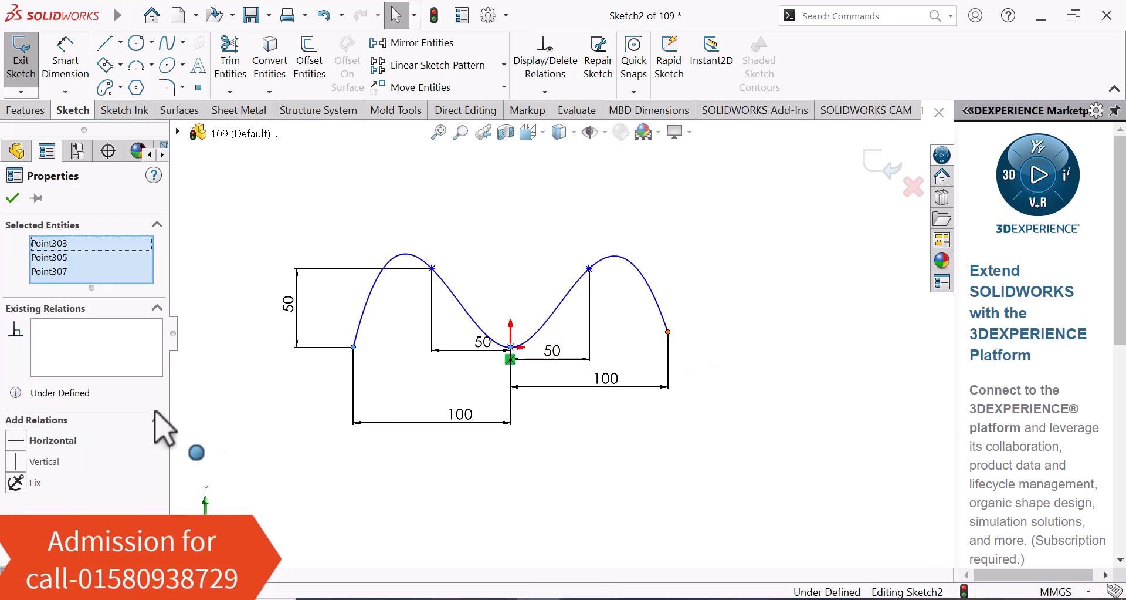
left_click(16, 440)
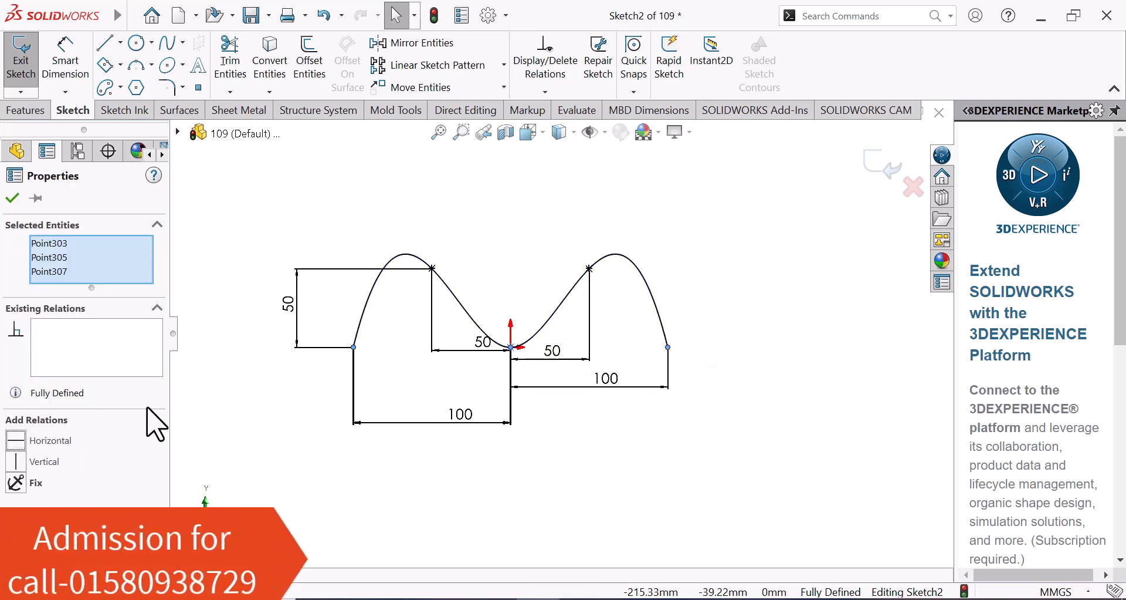
left_click(690, 247)
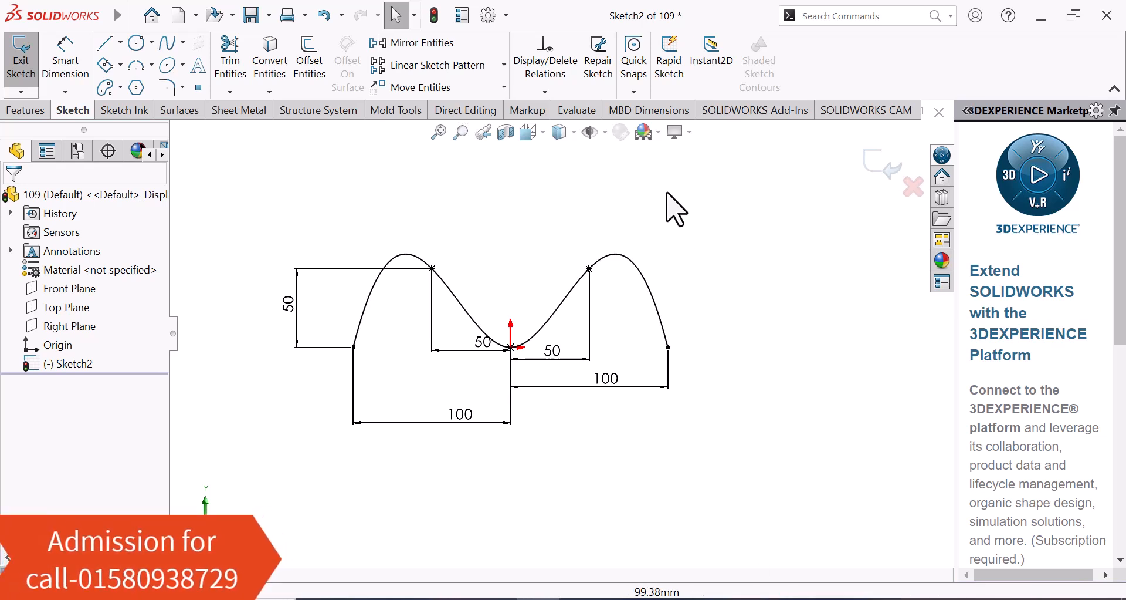
Step: Reposition both horizontal 50 mm dimensions above the origin and move the left 100 mm dimension closer to the spline
left_click_drag(513, 345, 515, 238)
left_click(541, 382)
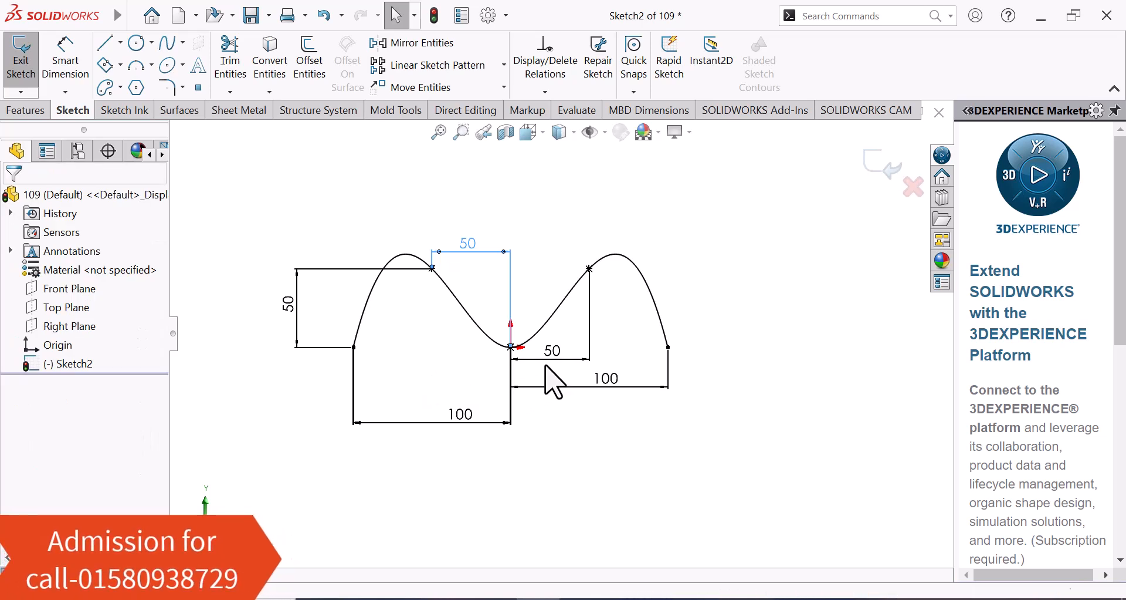
left_click_drag(564, 368, 568, 289)
left_click(781, 326)
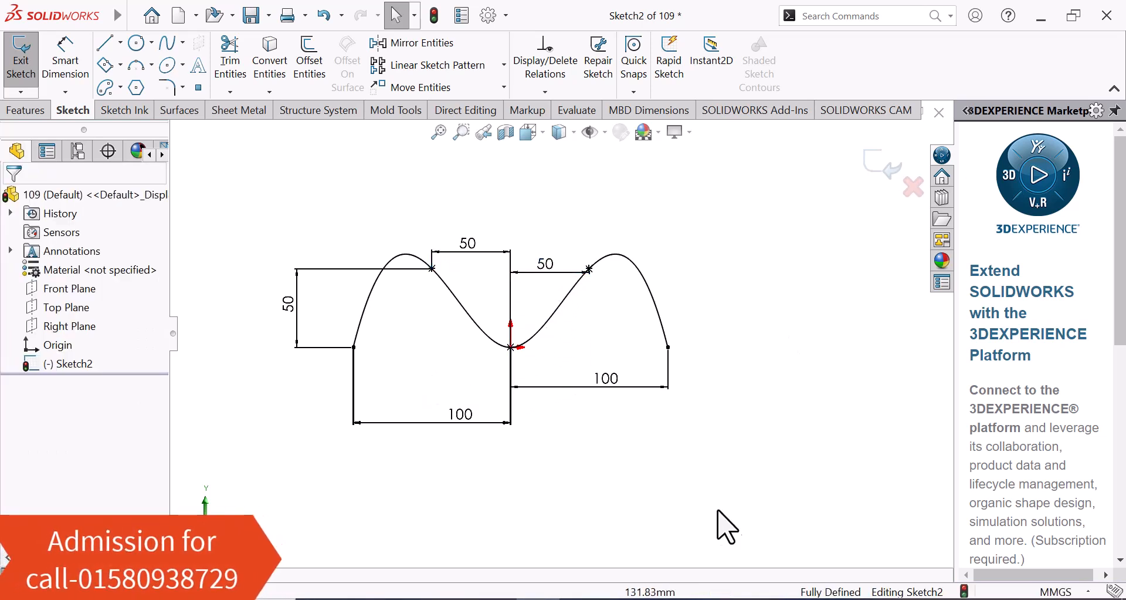
left_click_drag(443, 420, 434, 390)
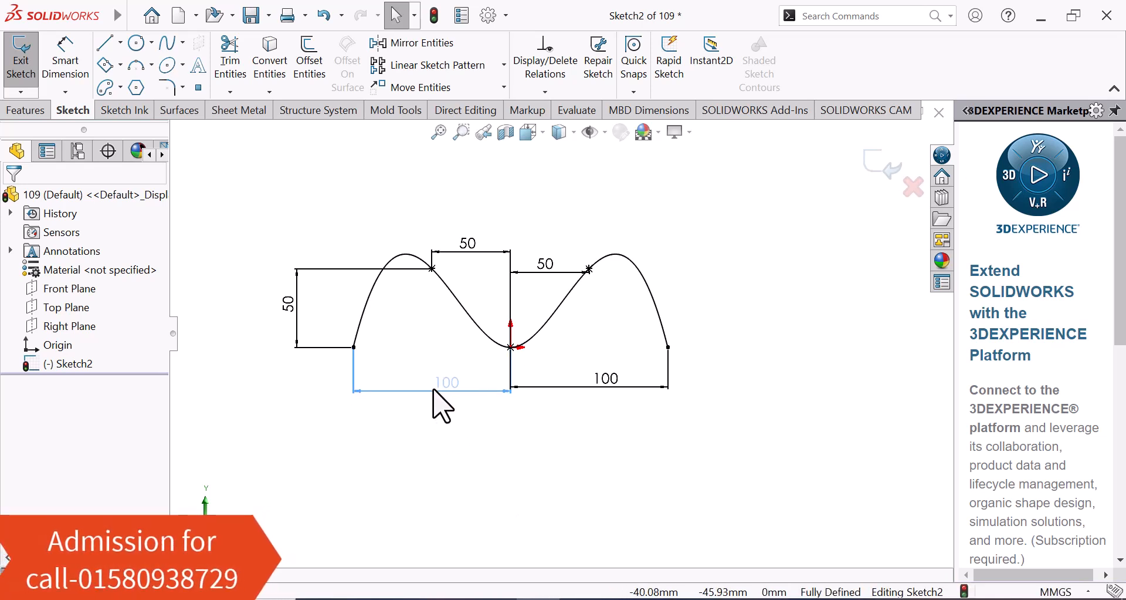
left_click(686, 476)
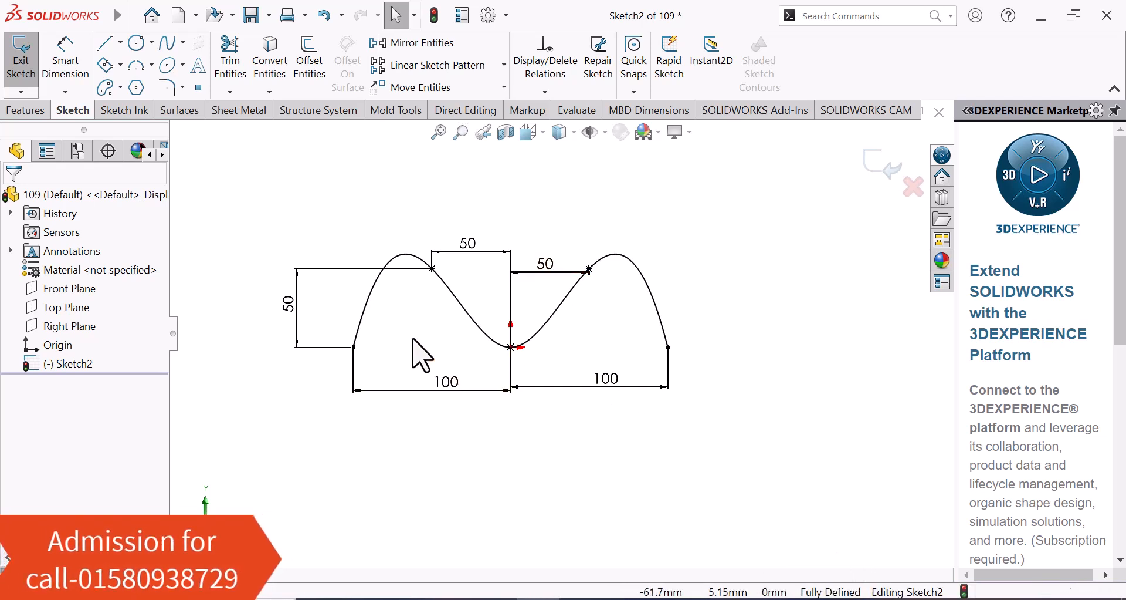
Step: Activate the tangent handles at the spline's left endpoint and second point by adjusting each handle slightly
left_click(375, 314)
left_click_drag(374, 265, 333, 267)
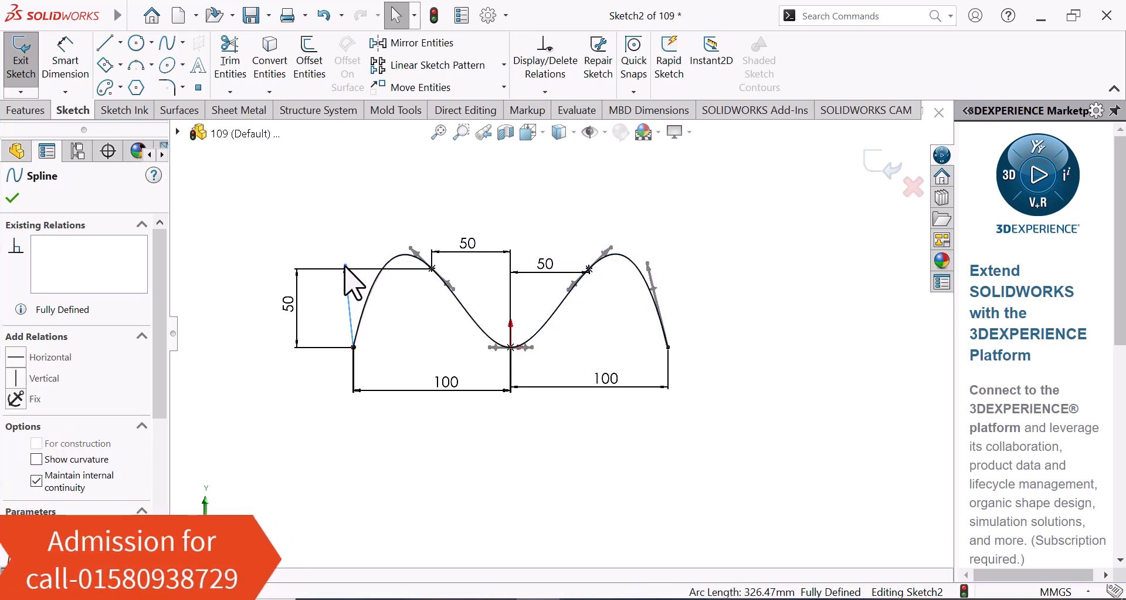
left_click(433, 307)
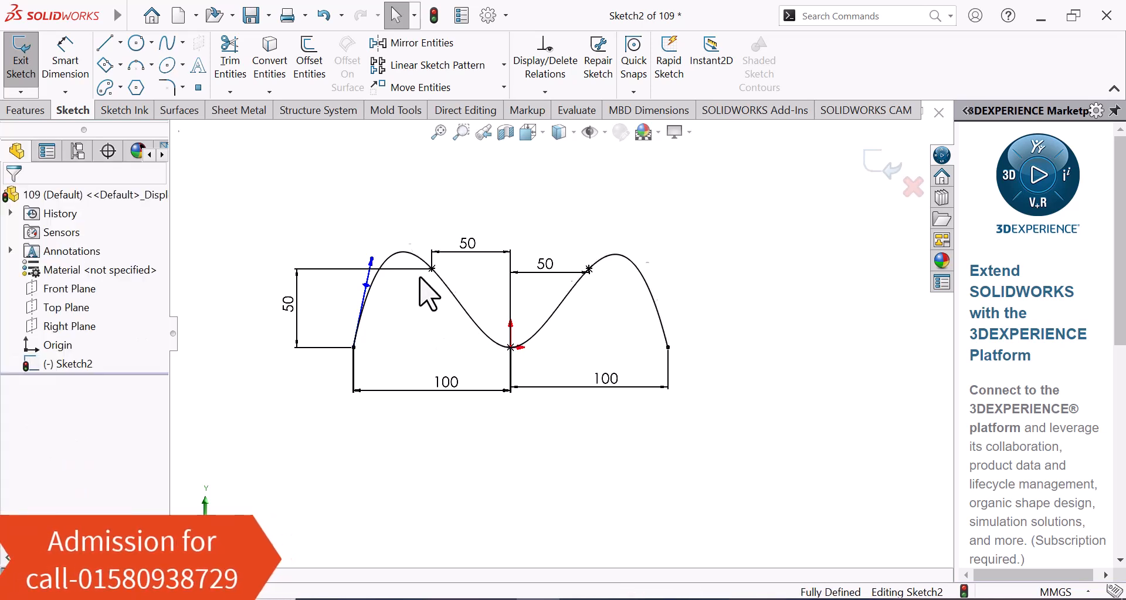
left_click(432, 269)
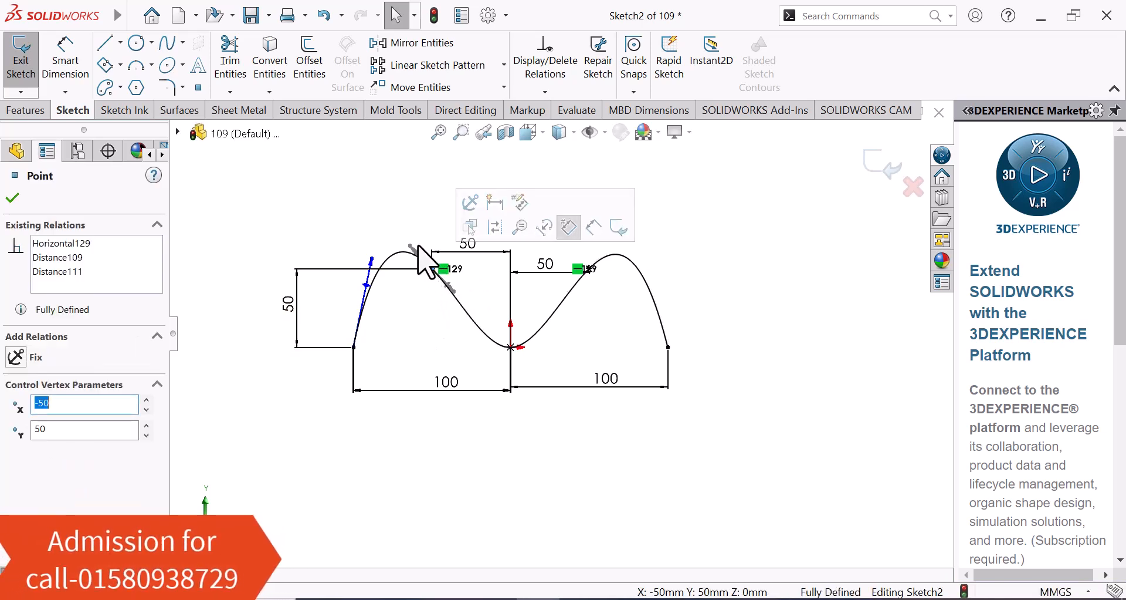
mouse_move(411, 247)
left_mouse_down()
mouse_move(407, 260)
mouse_move(432, 232)
mouse_move(401, 265)
mouse_move(413, 246)
left_mouse_up()
left_click(425, 306)
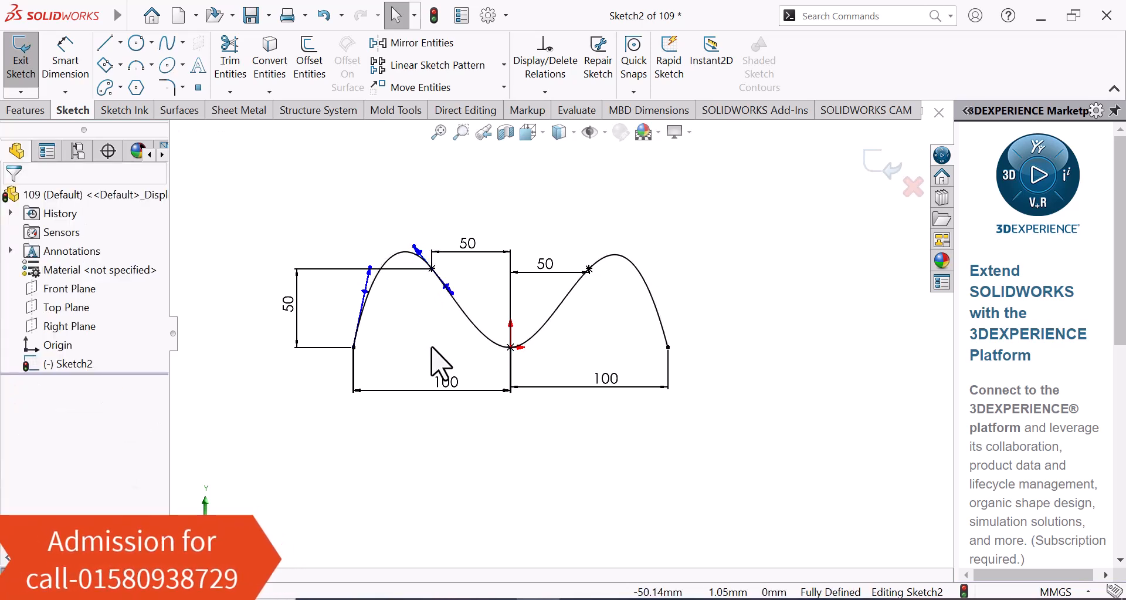
Step: Draw a vertical line upward from the spline's left endpoint and convert it to construction geometry
key("l")
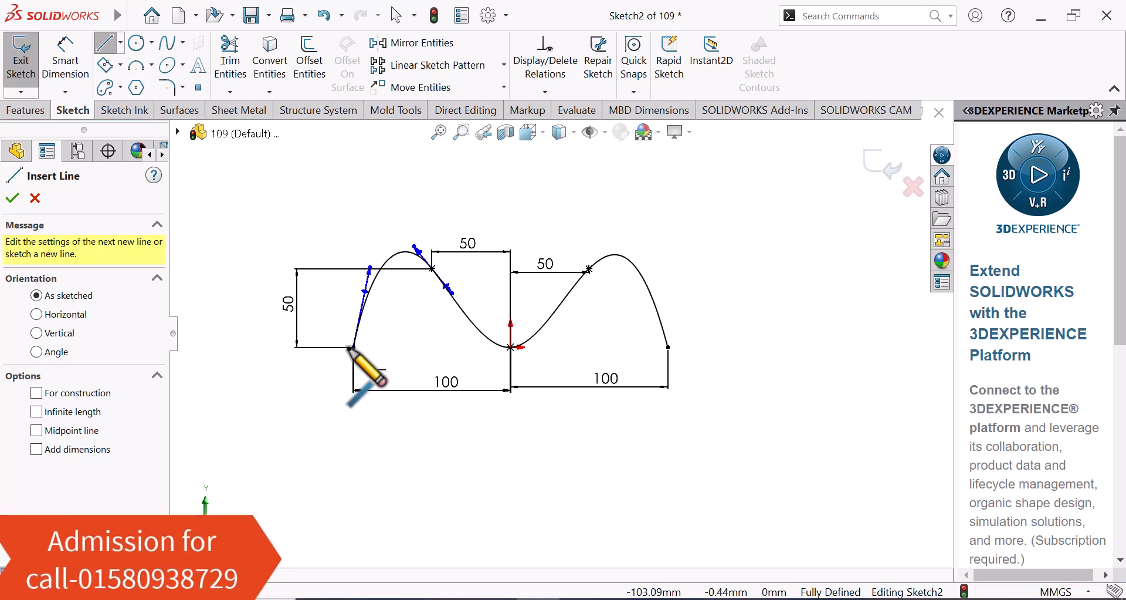
left_click_drag(354, 347, 352, 214)
right_click(352, 215)
left_click(395, 227)
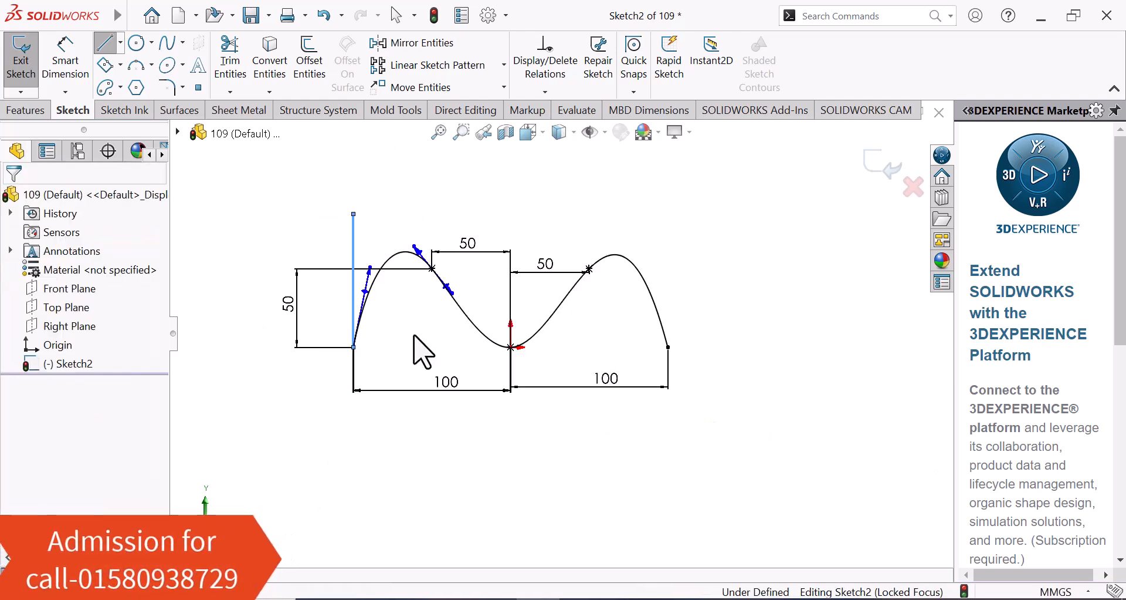
key("Escape")
Step: Dimension the tangent weight of the left endpoint's spline handle as 200 mm
right_click_drag(423, 437, 435, 313)
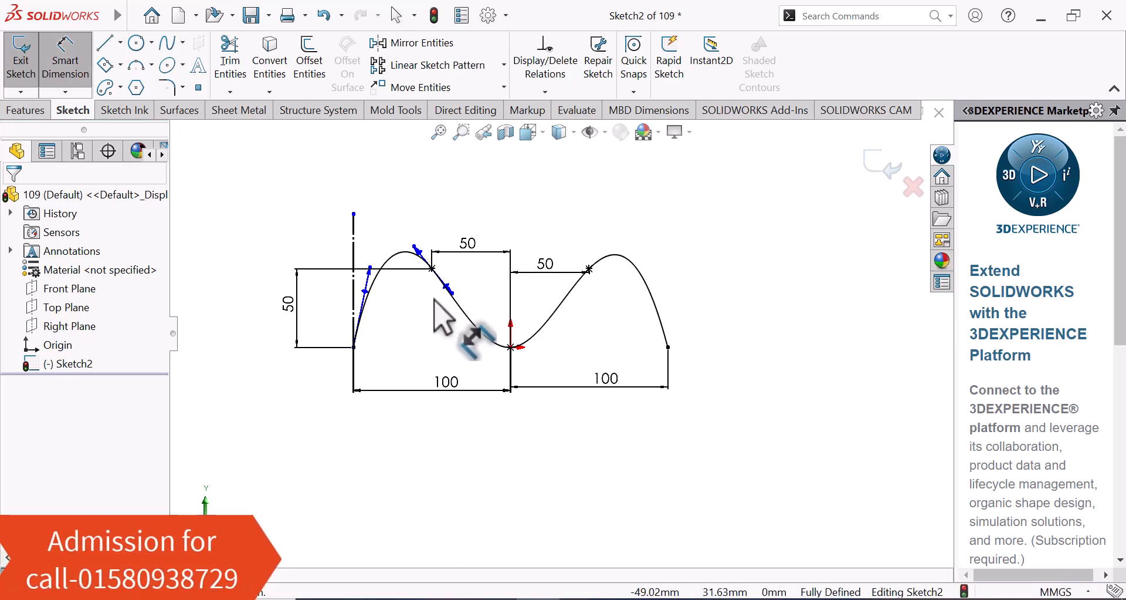
left_click(369, 296)
left_click(387, 209)
type("3")
key("BackSpace")
type("20")
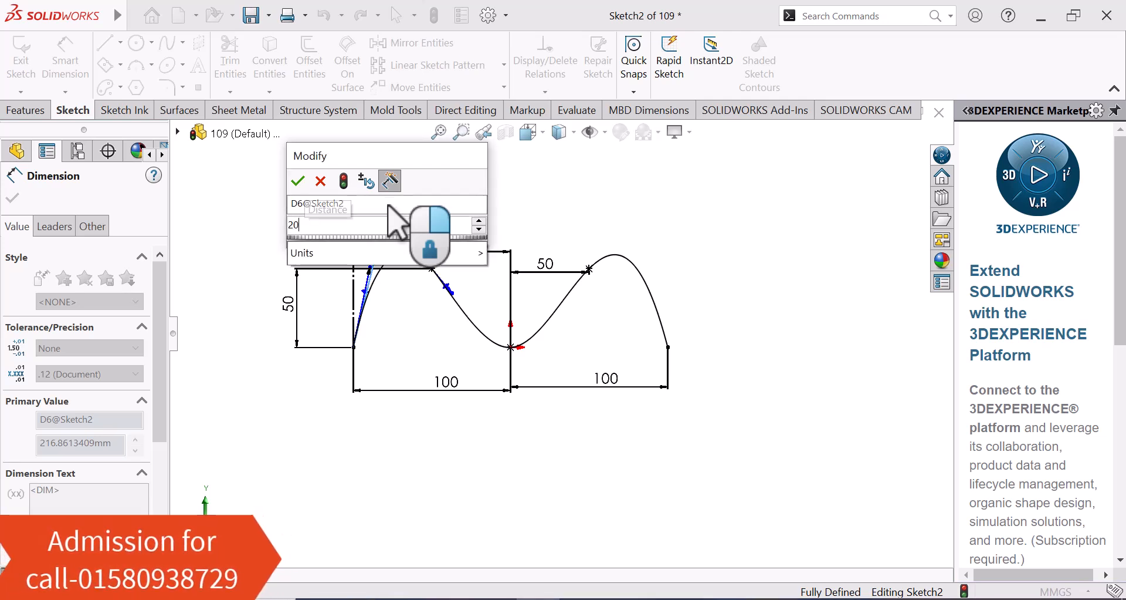
key("Return")
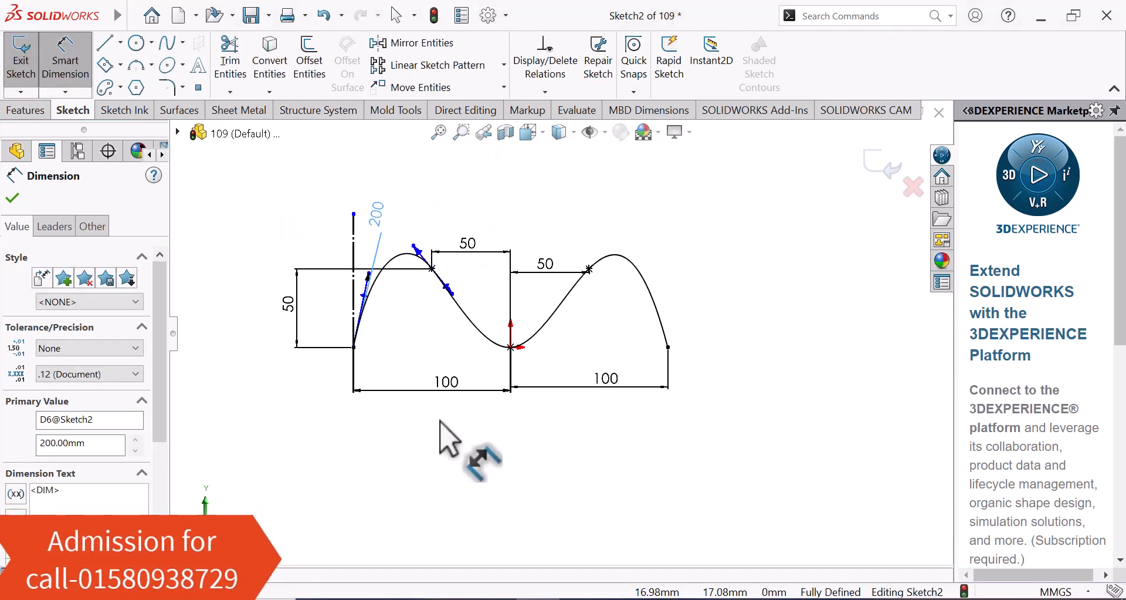
left_click(396, 424)
Step: Dimension the angle between the left endpoint's spline handle and the vertical construction line as 15°
scroll(385, 328, "down", 2)
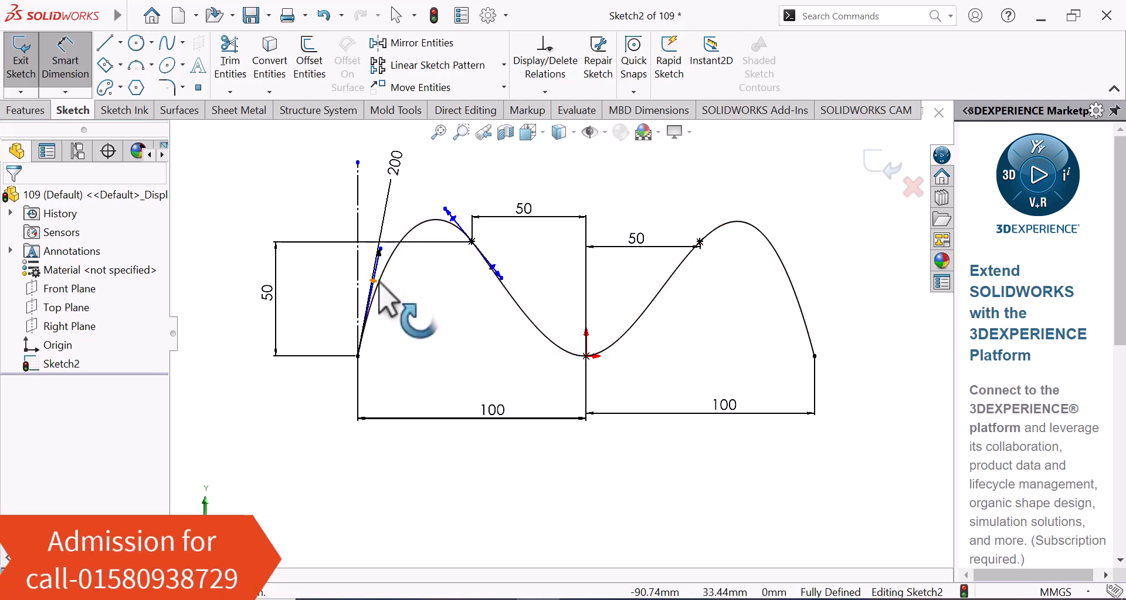
left_click(378, 285)
left_click(360, 172)
key("Escape")
double_click(365, 170)
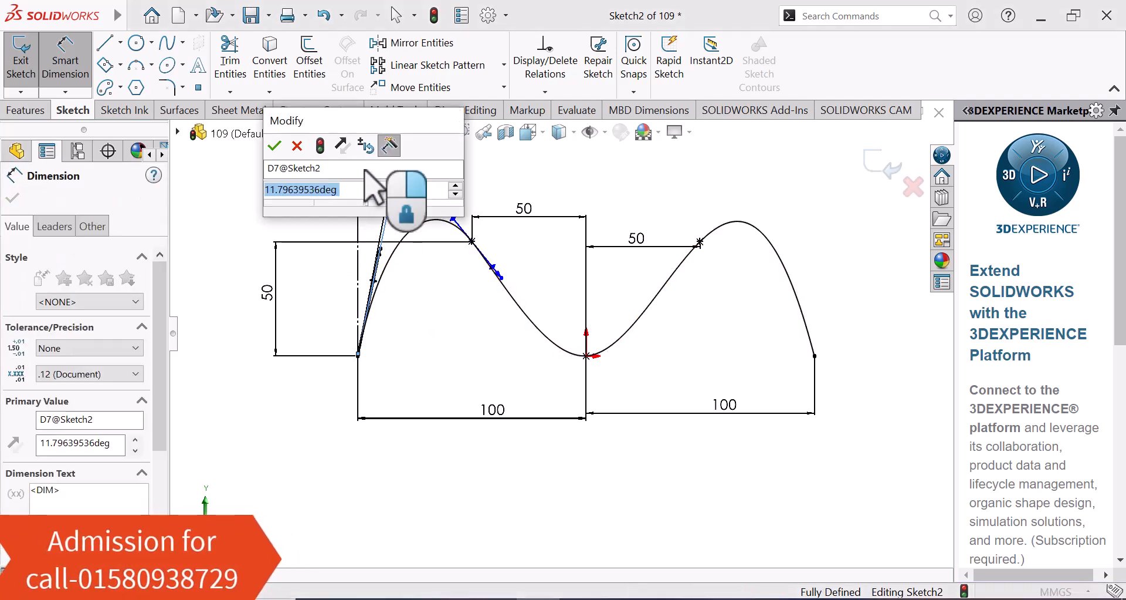
type("10")
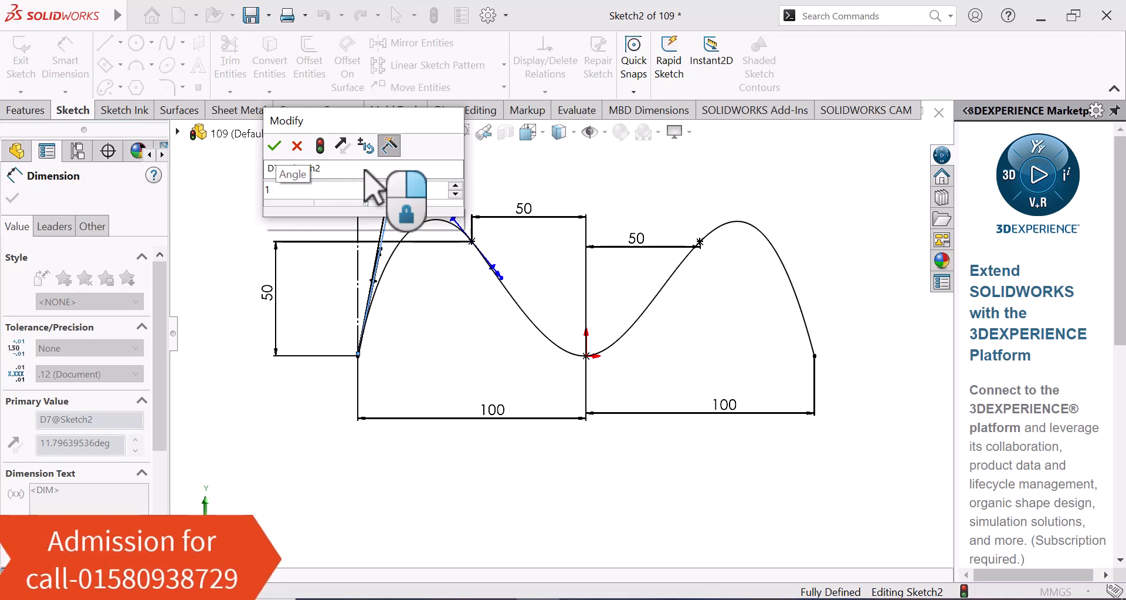
key("Return")
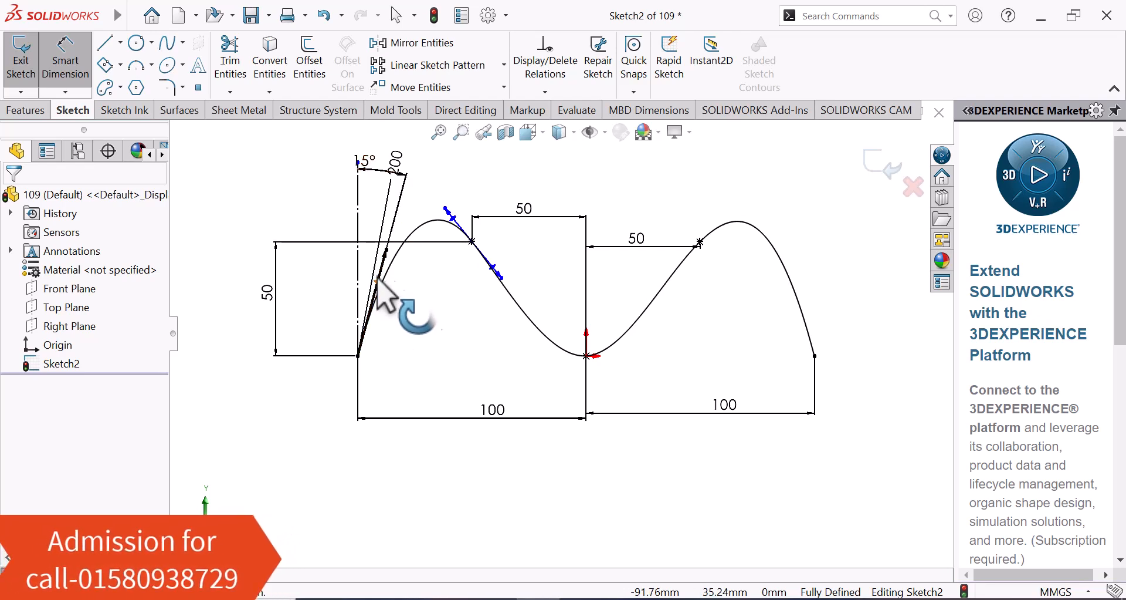
Step: Dimension the tangent weight of the second spline point's handle as 140 mm
left_click_drag(495, 270, 501, 279)
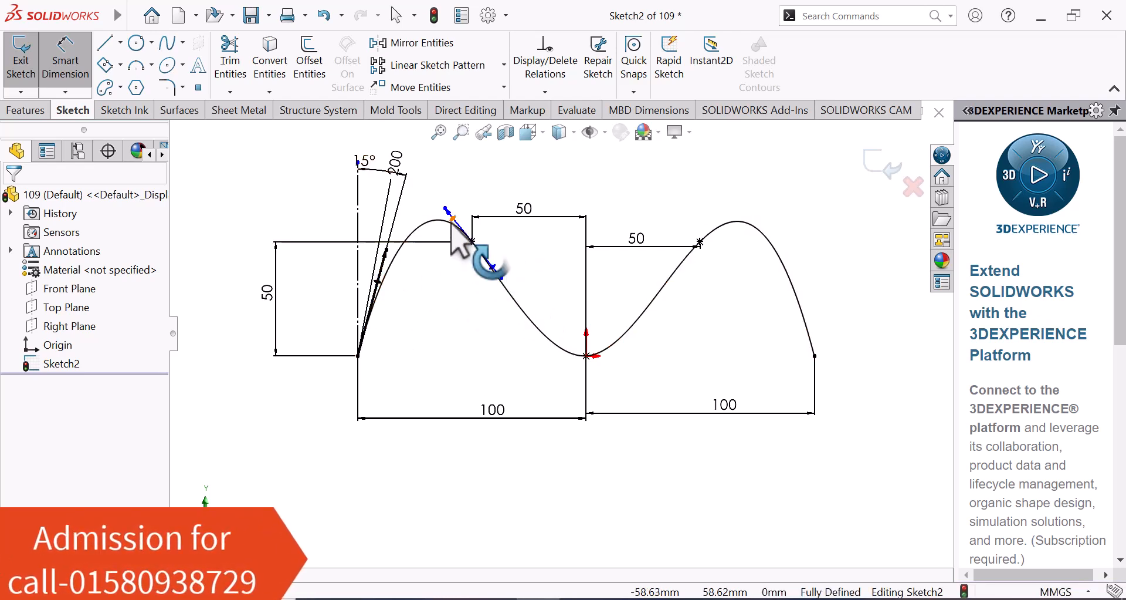
left_click(500, 276)
double_click(454, 325)
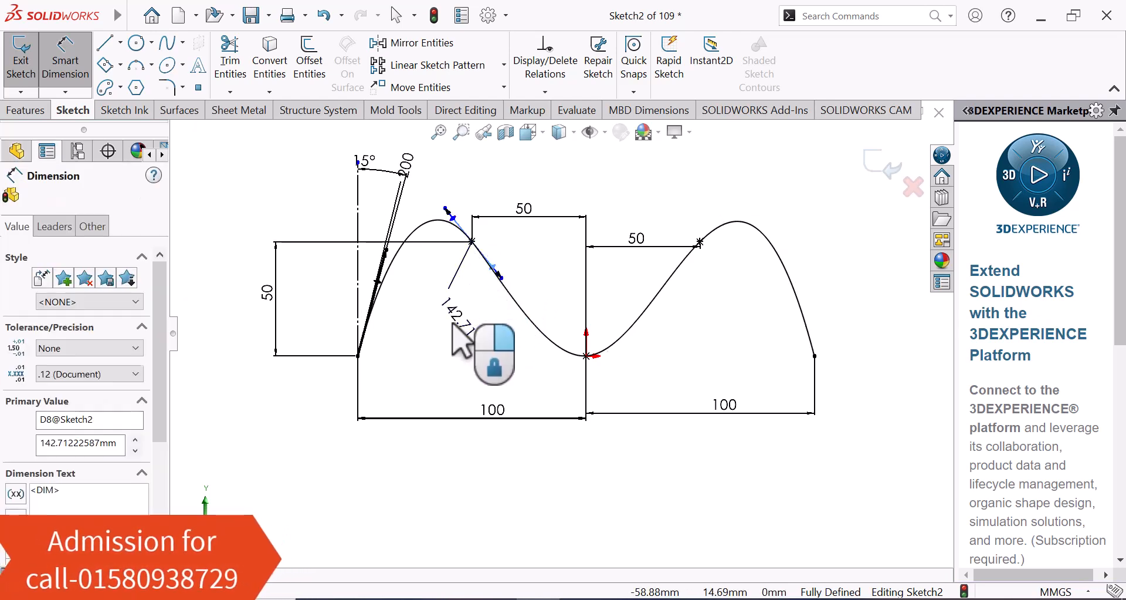
type("140")
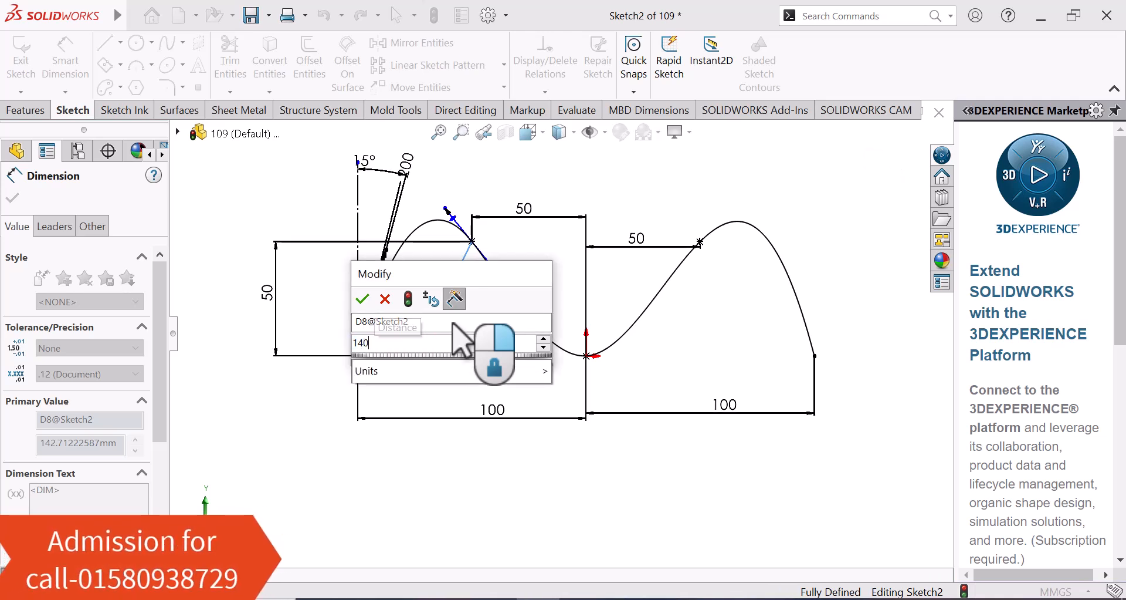
key("Return")
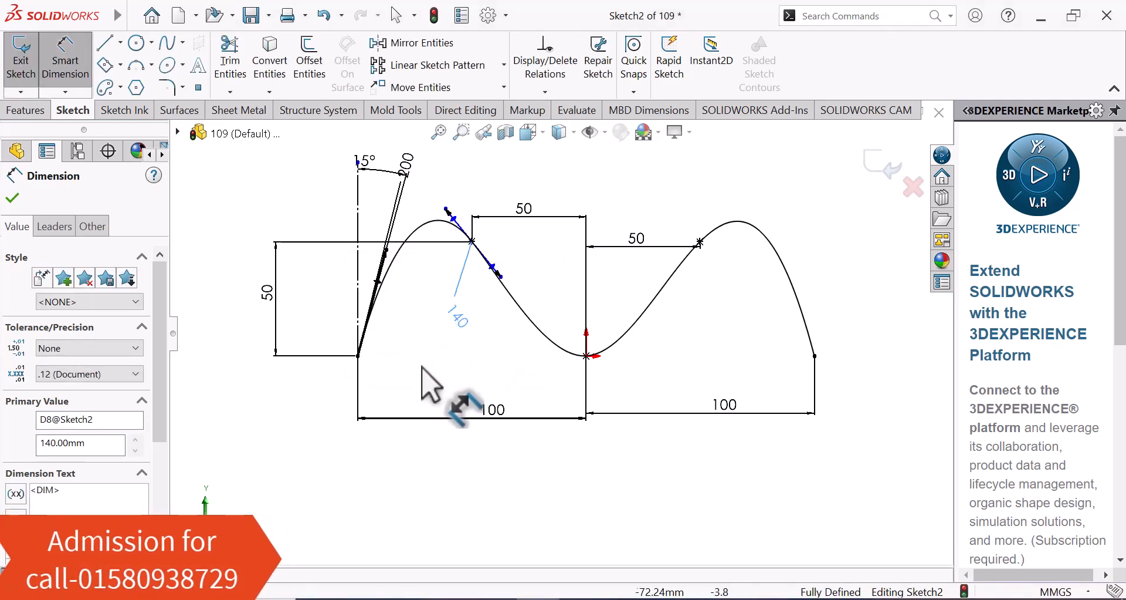
left_click(428, 383)
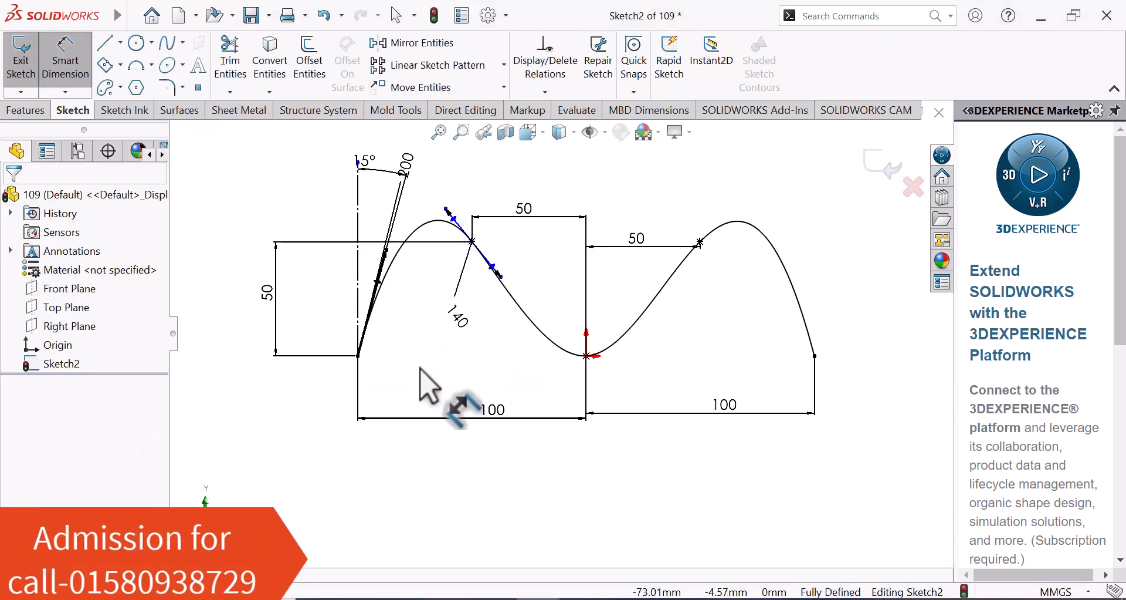
Step: Dimension the angle between the vertical construction line and the second spline point's handle as 135° and finish dimensioning
left_click(359, 204)
left_click(458, 219)
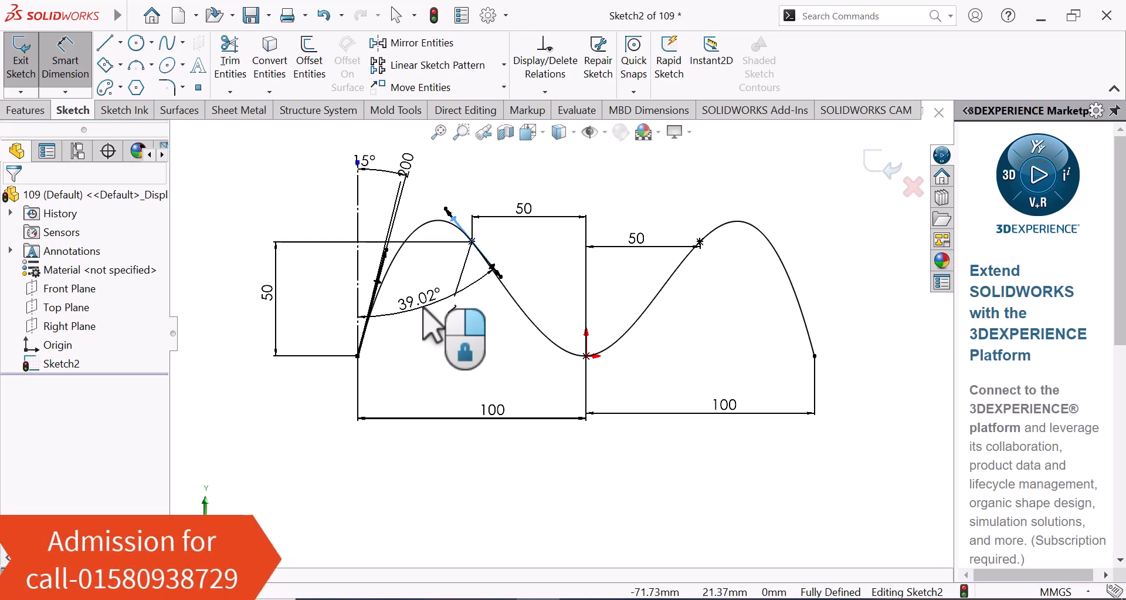
left_click(424, 308)
type("1")
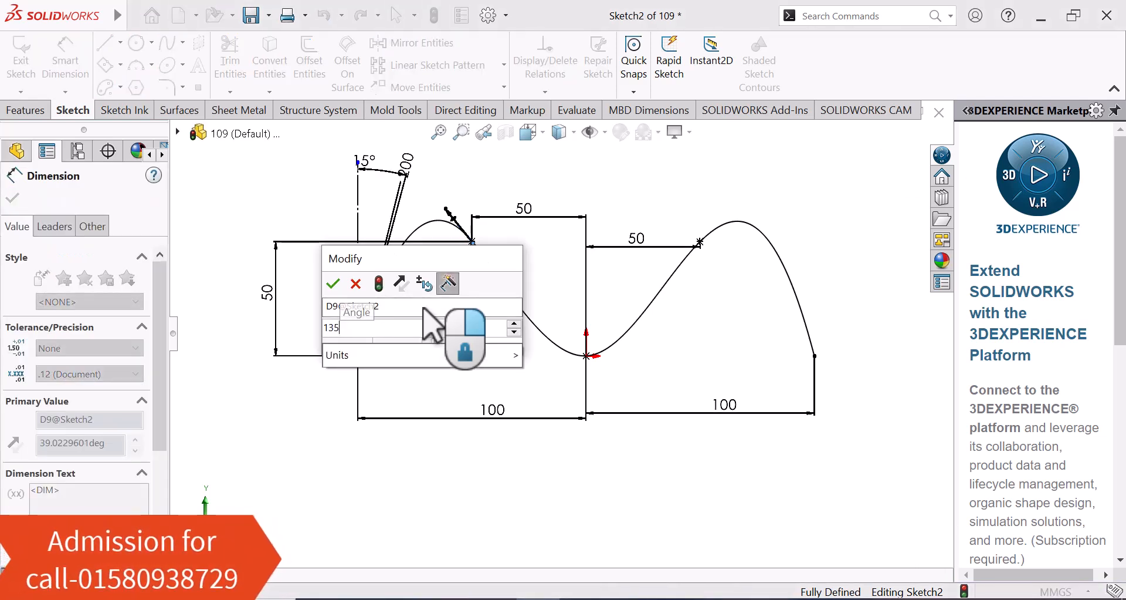
type("35")
key("Return")
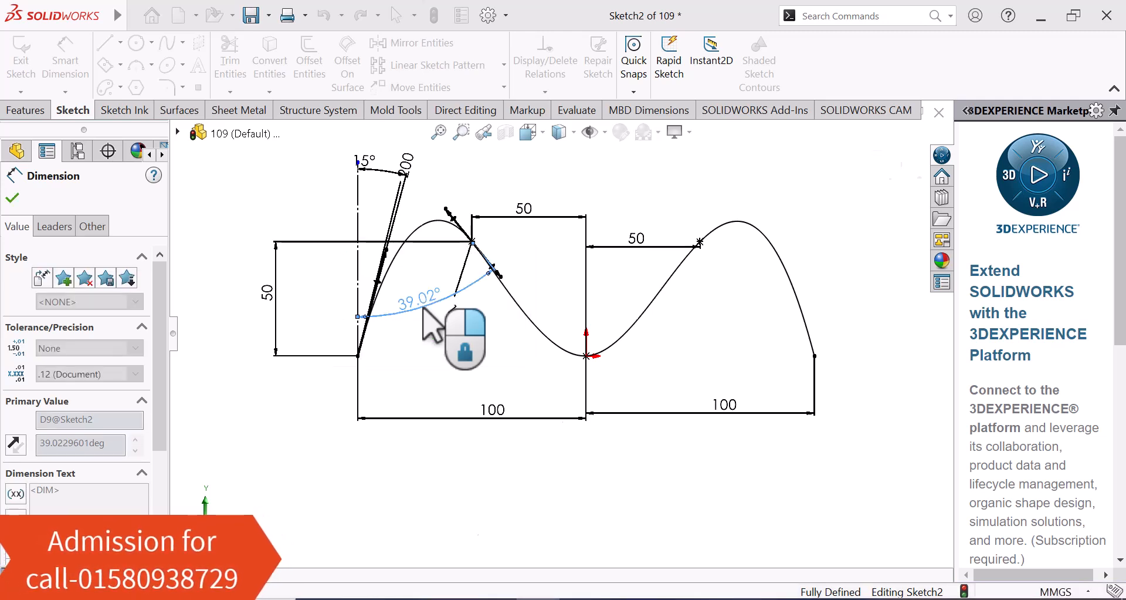
left_click_drag(428, 560, 418, 388)
left_click(446, 546)
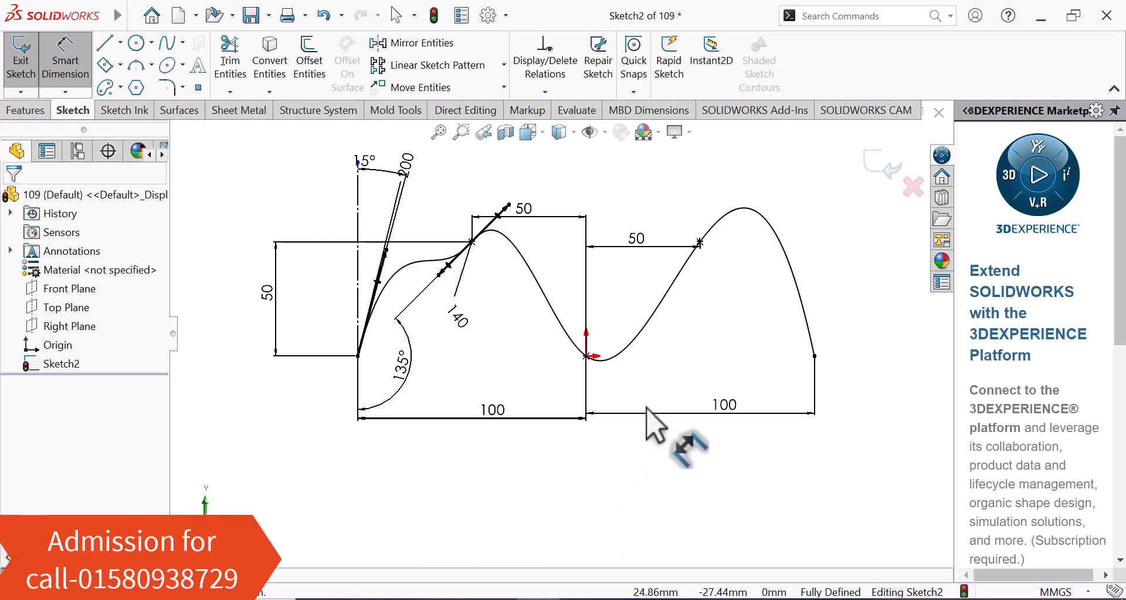
right_click(662, 357)
left_click(706, 410)
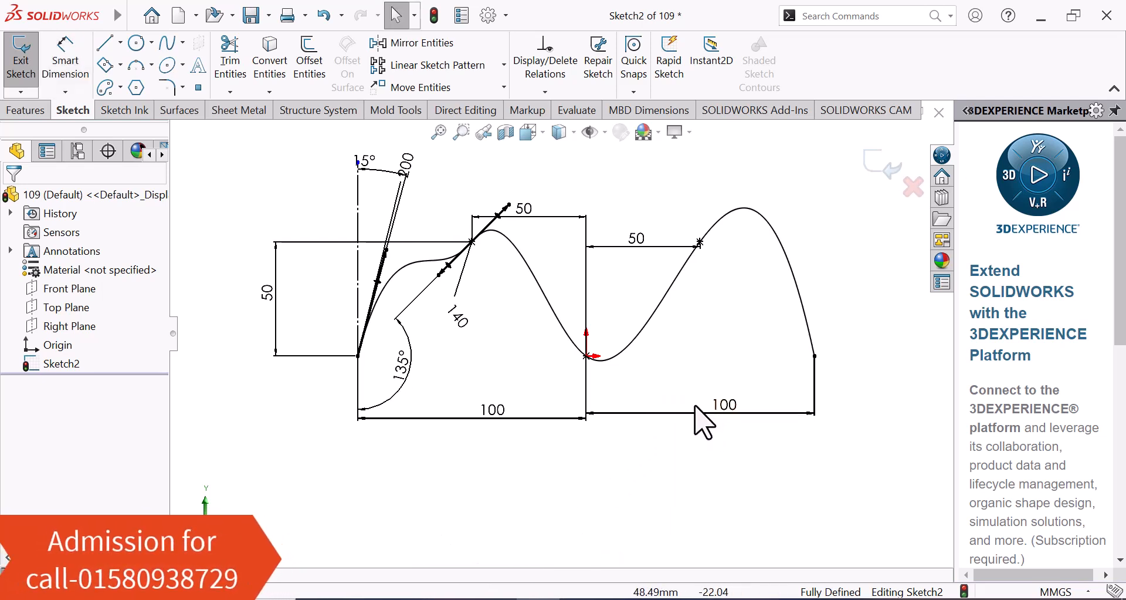
Step: Delete the 135° angle dimension of the second spline point's handle and undo the deletion
left_click(410, 371)
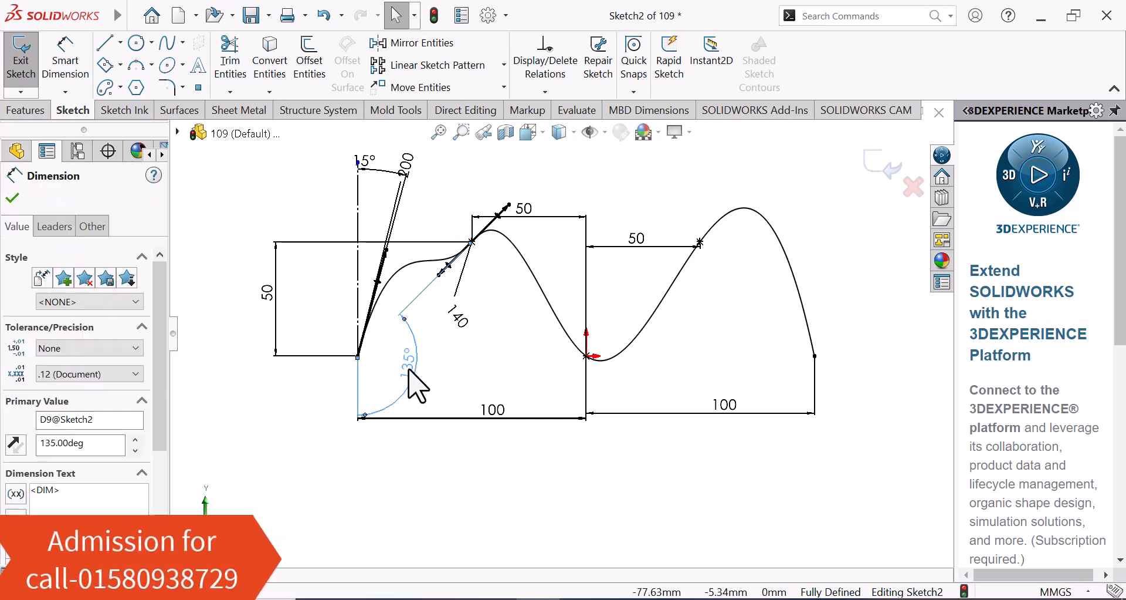
key("Delete")
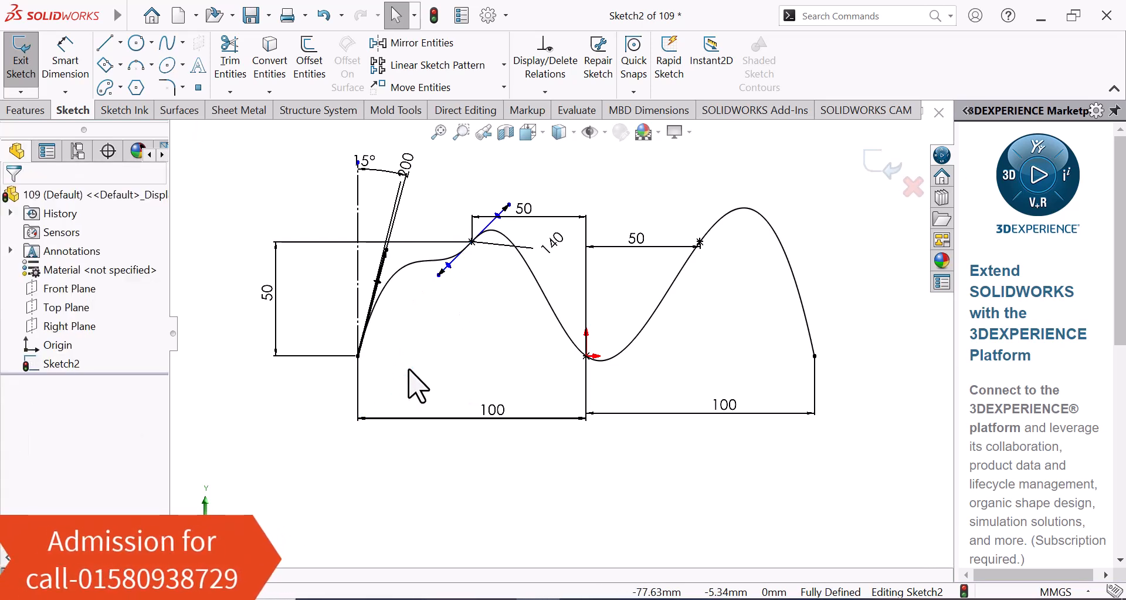
key("ctrl+z")
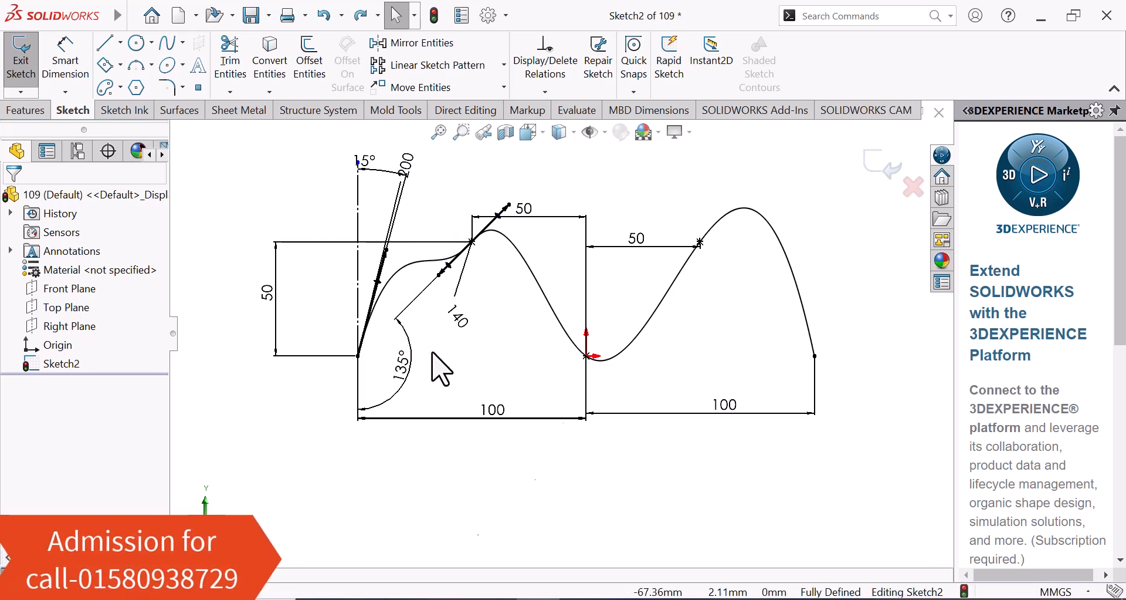
Step: Undo the 135° value on the second spline point's handle angle and delete that angle dimension
key("ctrl+z")
key("ctrl+z")
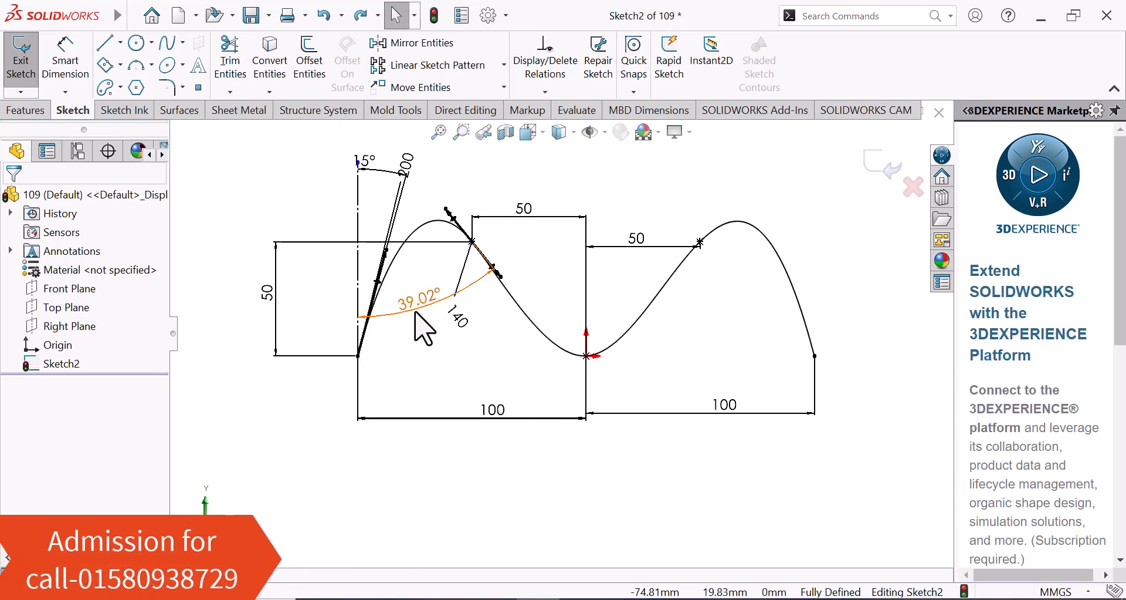
key("Delete")
Step: Dimension the angle between the second spline point's upper handle and the vertical construction line as 135°, placed above the curve, and finish dimensioning
right_click_drag(419, 340, 412, 236)
scroll(466, 251, "down", 3)
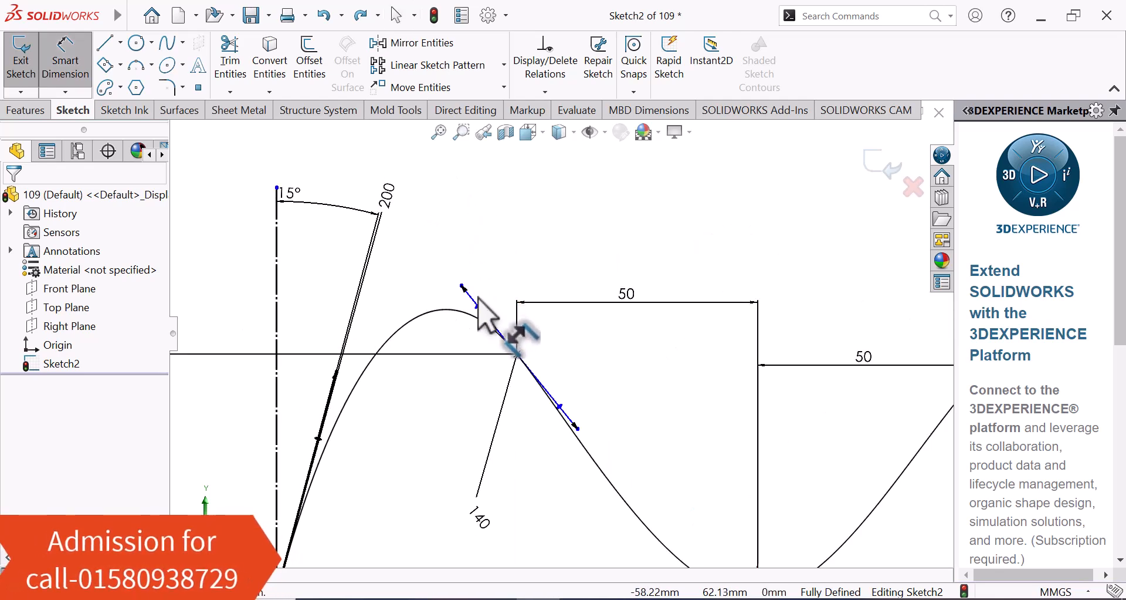
left_click(490, 317)
left_click(277, 262)
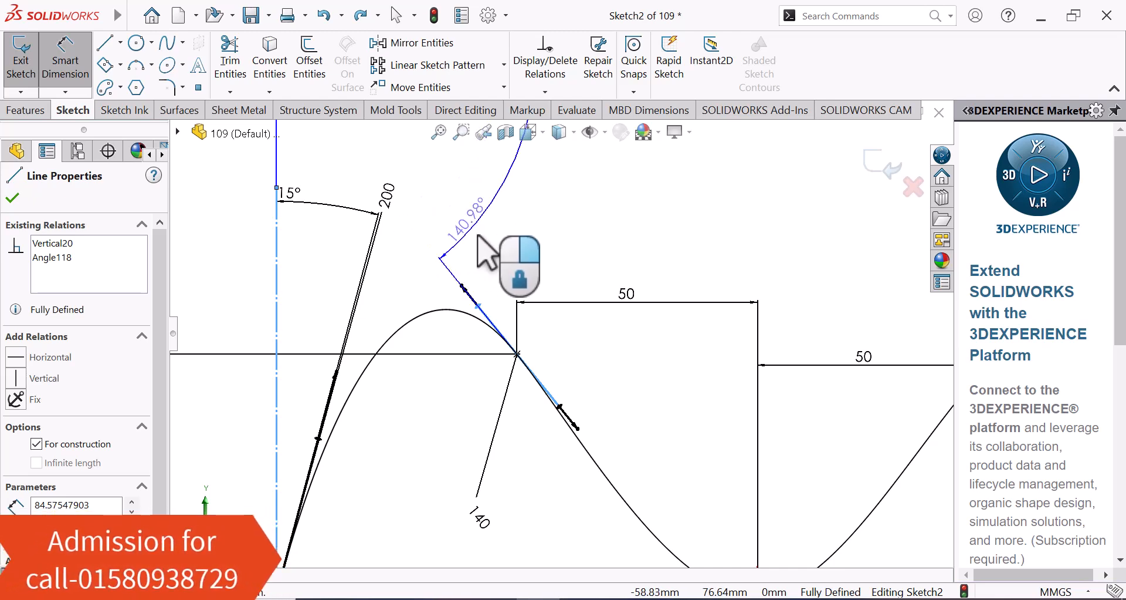
scroll(498, 258, "up", 2)
left_click(498, 258)
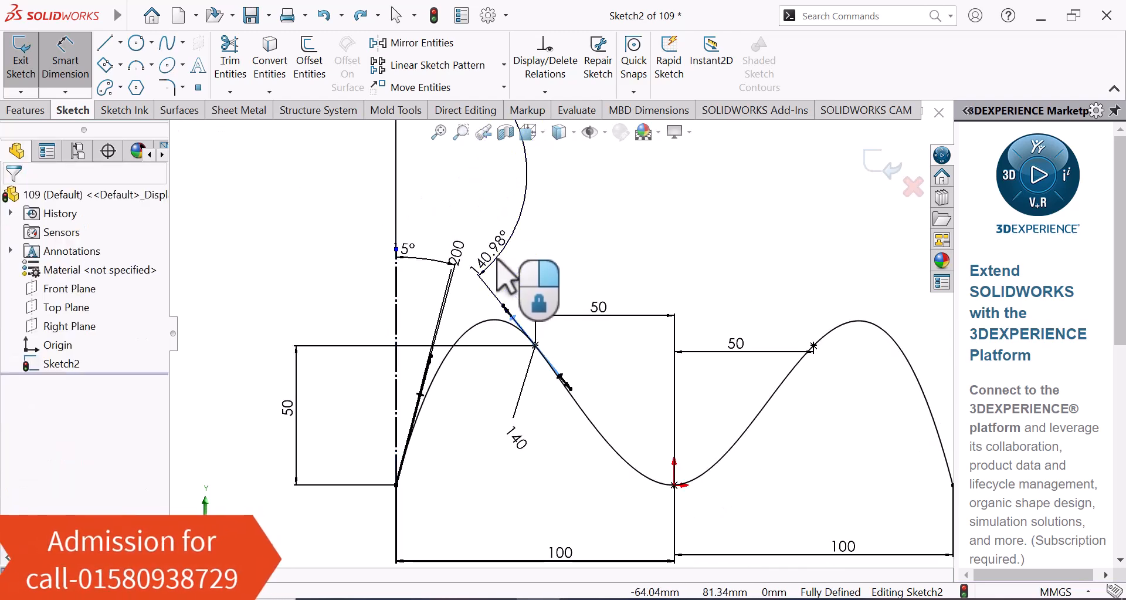
type("135")
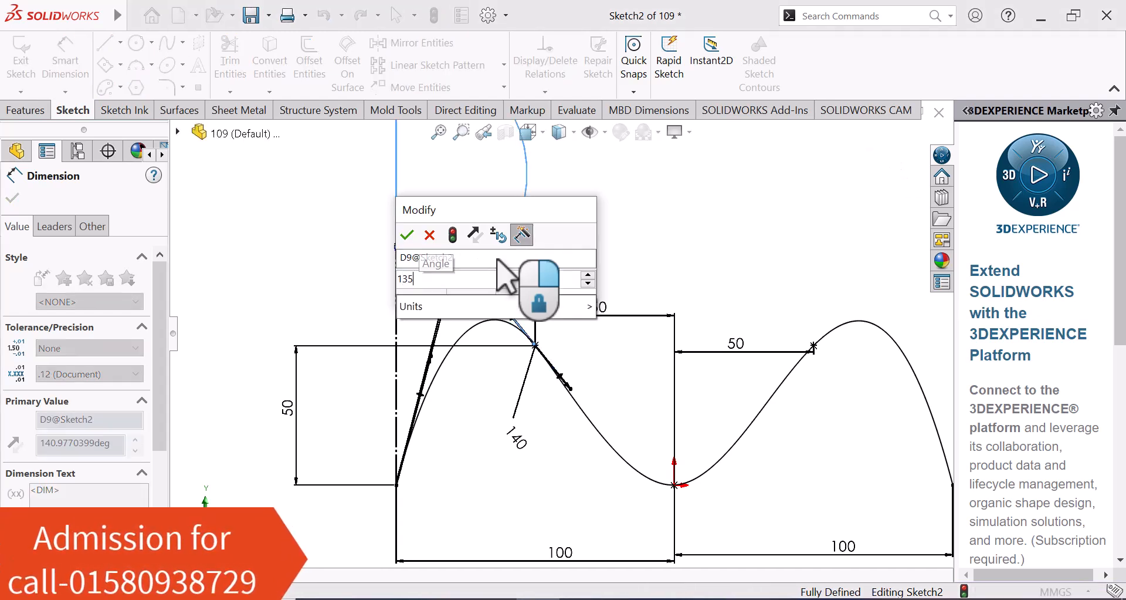
key("Return")
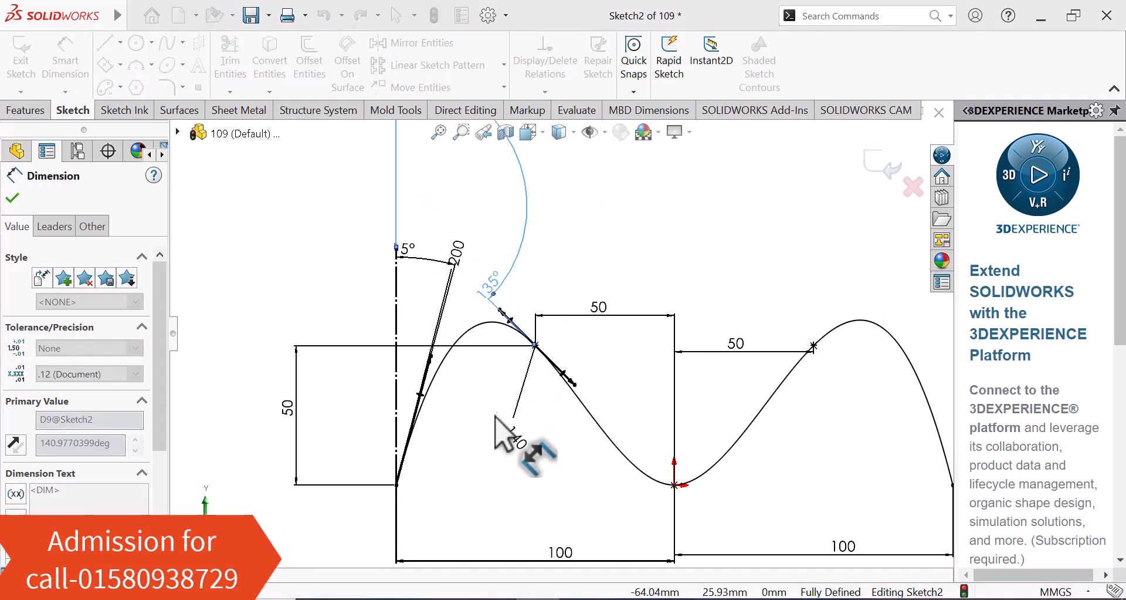
left_click(515, 423)
scroll(722, 441, "up", 3)
scroll(711, 431, "down", 3)
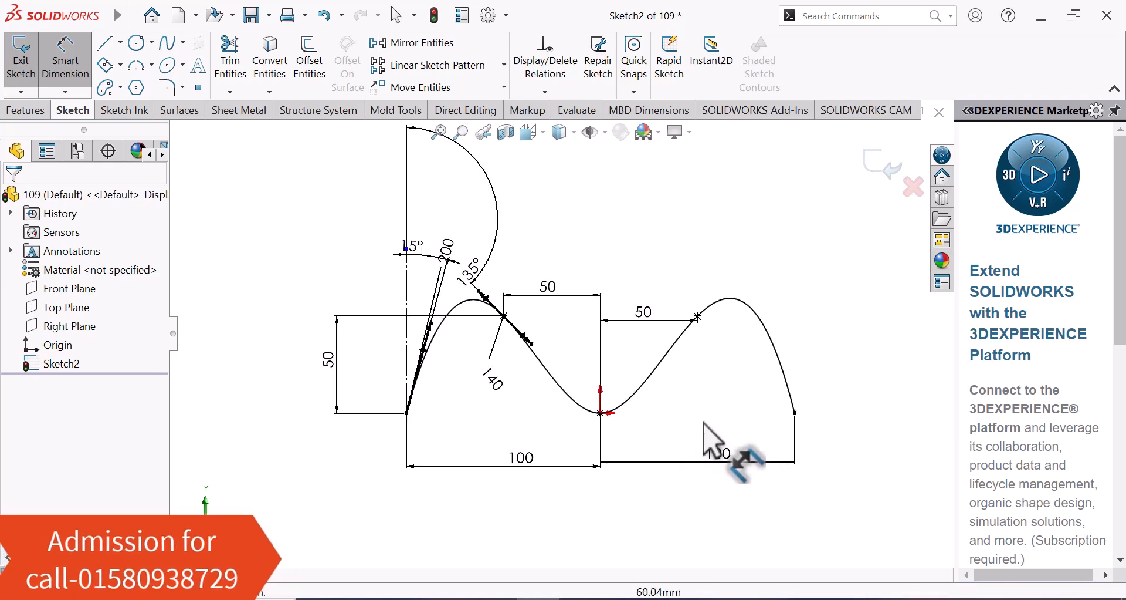
right_click(701, 409)
left_click(736, 460)
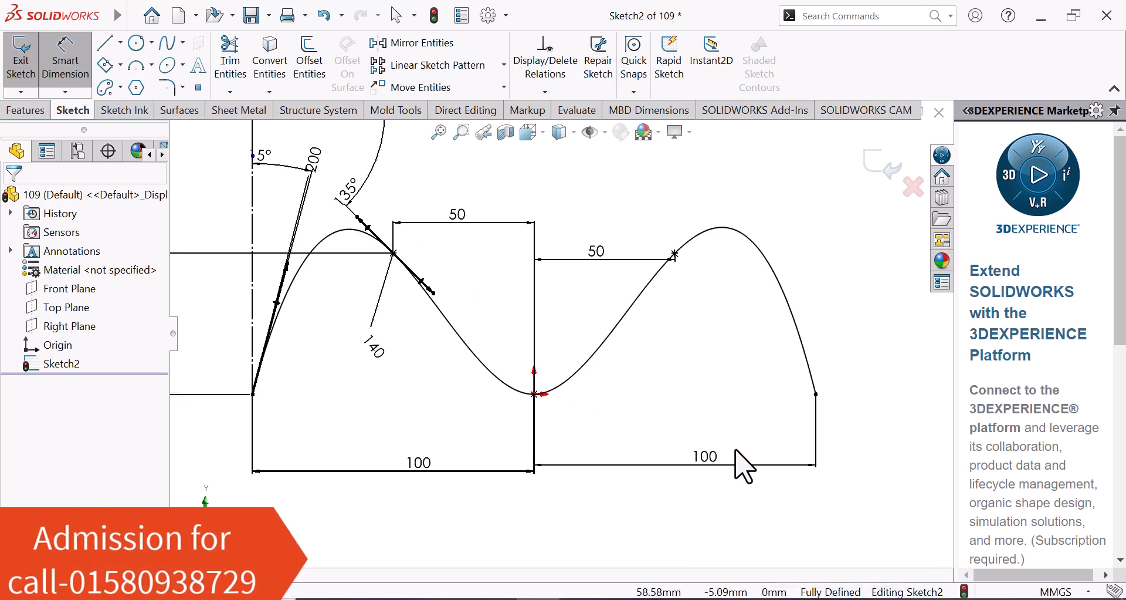
Step: Activate the spline handle at the origin point and make it horizontal
left_click(534, 395)
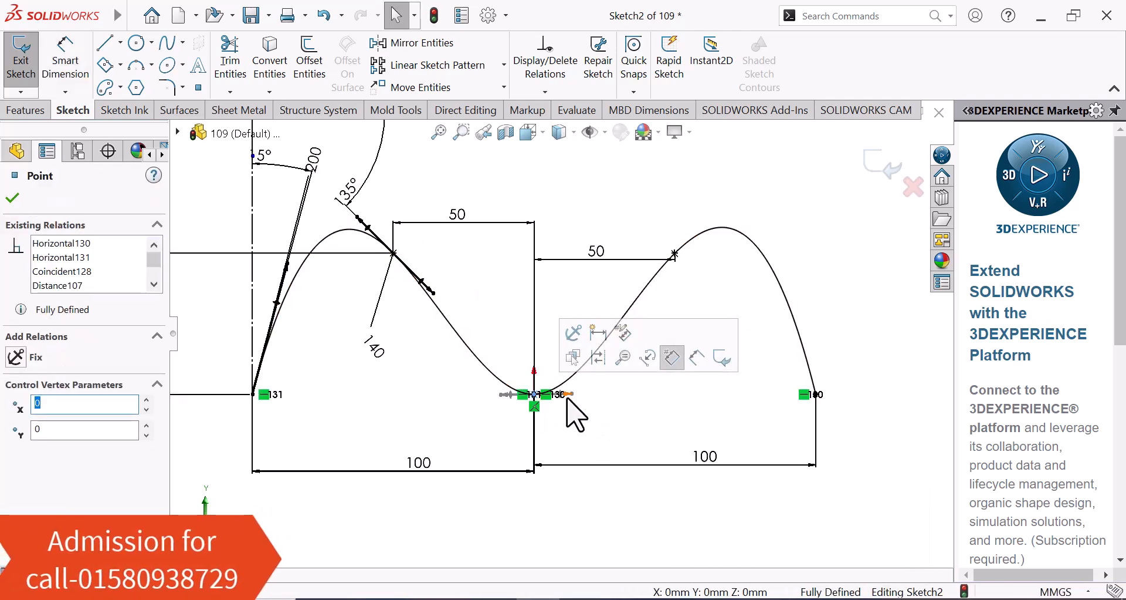
left_click_drag(572, 394, 572, 401)
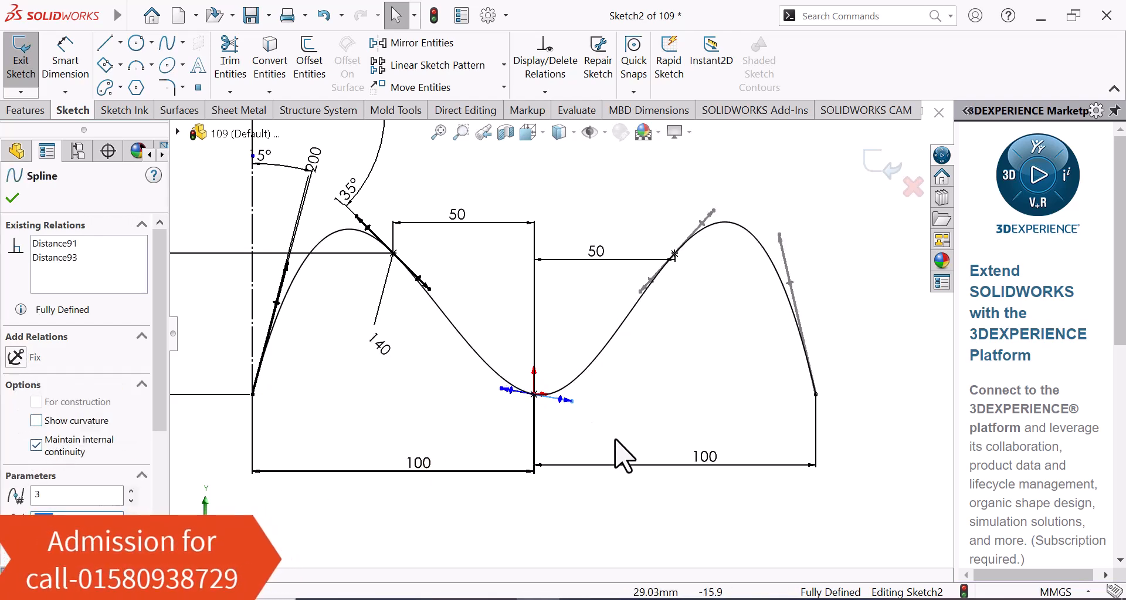
left_click_drag(574, 398, 574, 390)
left_click(13, 358)
left_click(645, 410)
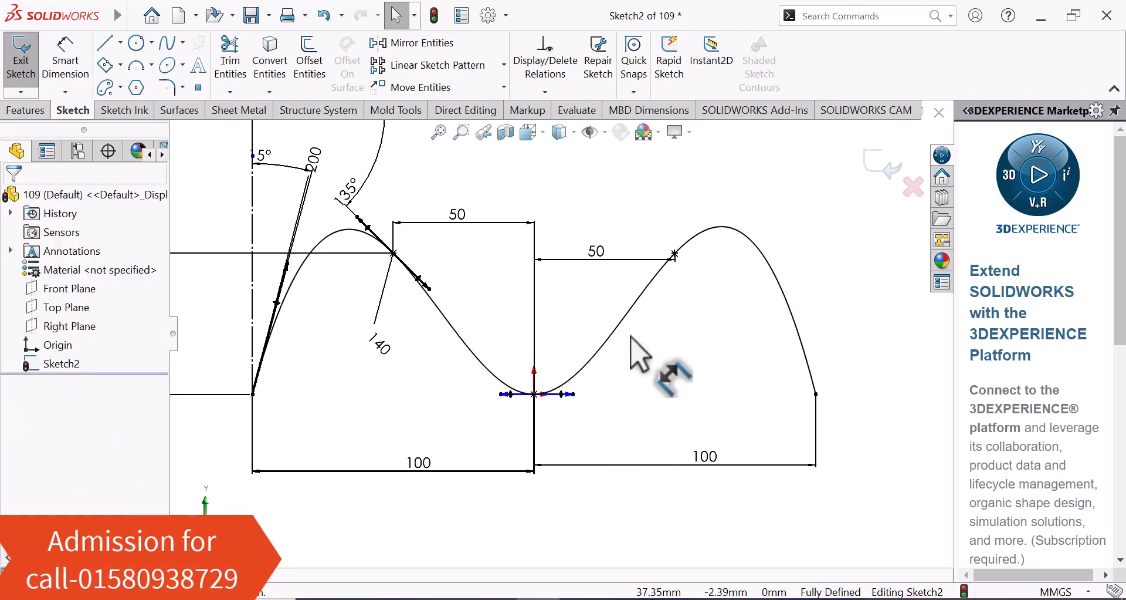
Step: Dimension the tangent weight of the origin point's horizontal spline handle as 100 mm
right_click_drag(631, 341, 615, 328)
left_click(561, 394)
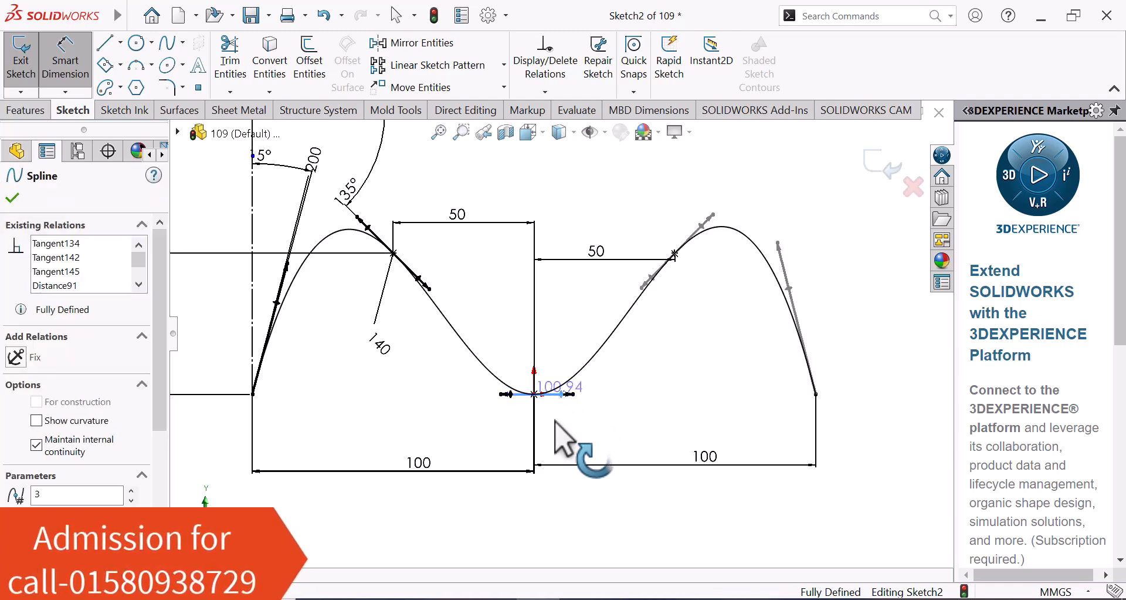
left_click(563, 466)
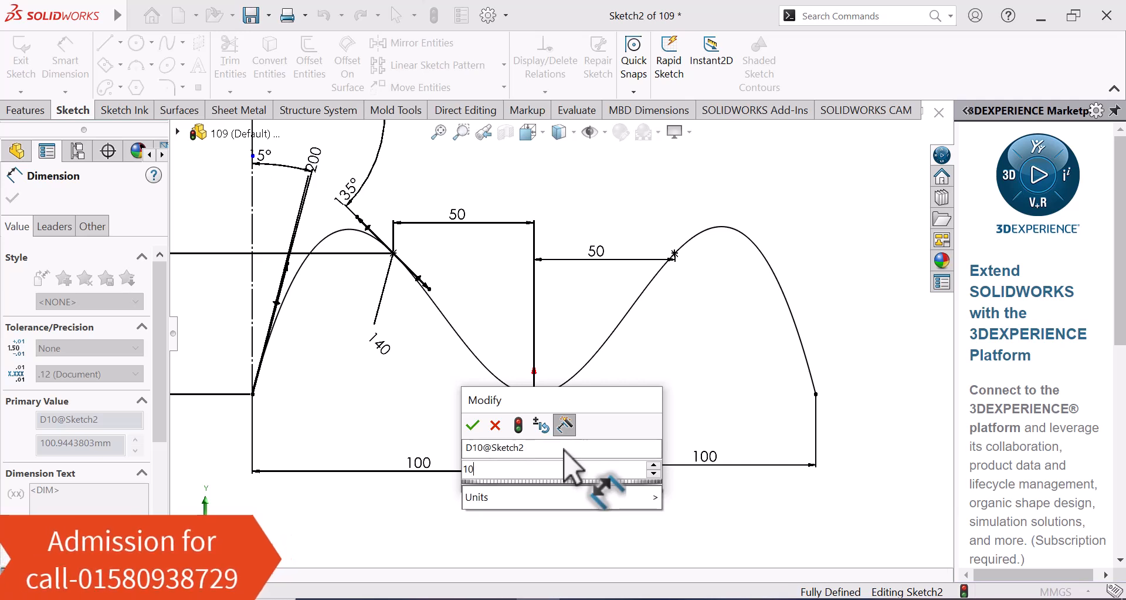
key("Return")
left_click(645, 434)
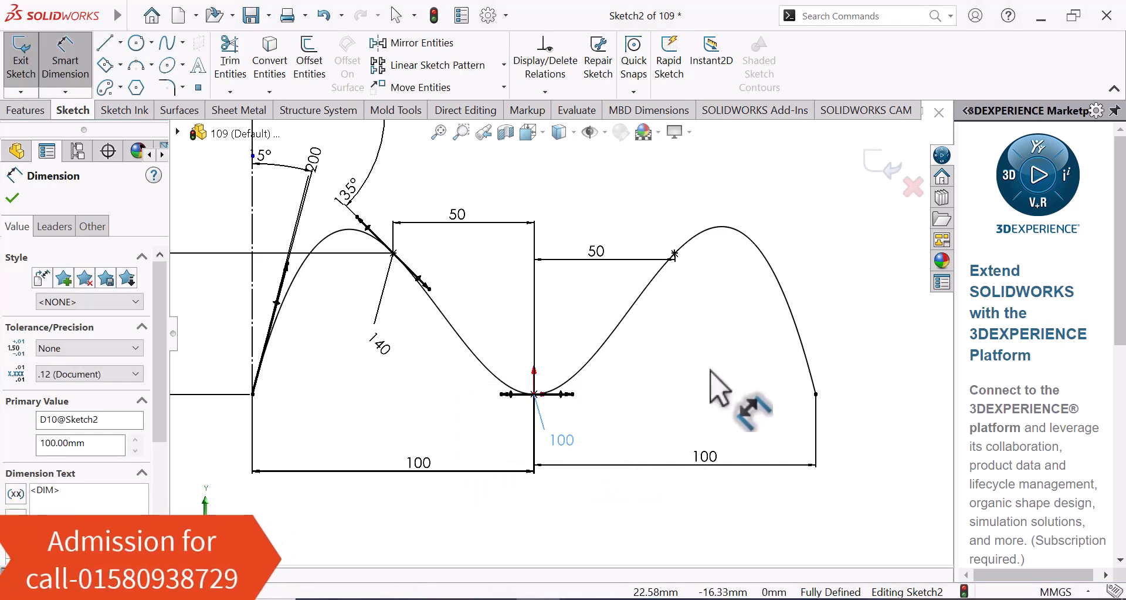
Step: Dimension the tangent weight of the fourth spline point's handle as 145 mm
scroll(709, 368, "up", 3)
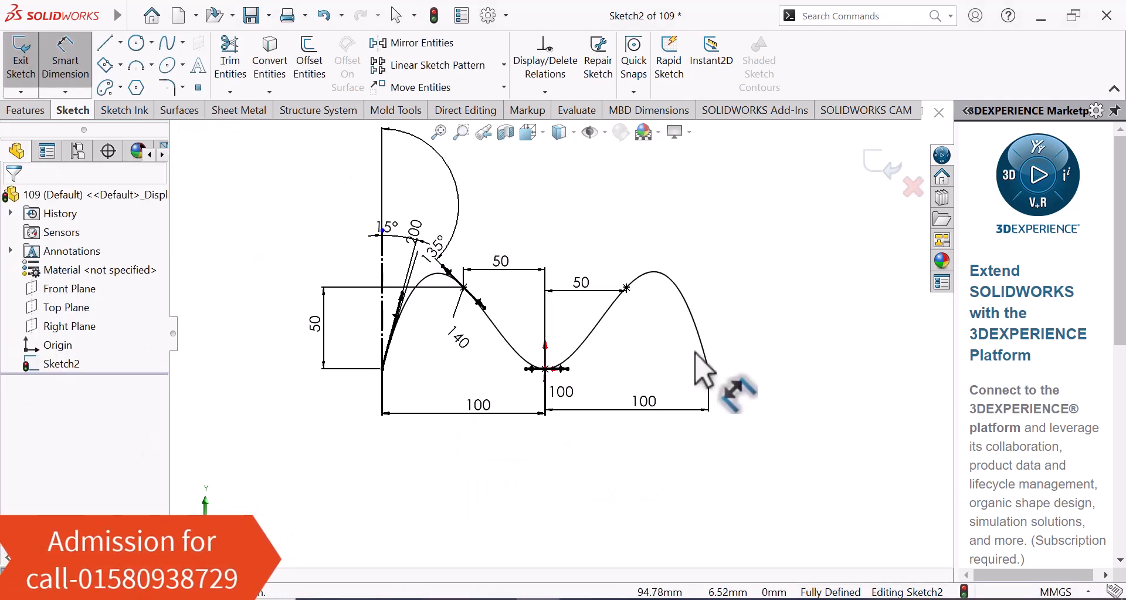
left_click(627, 287)
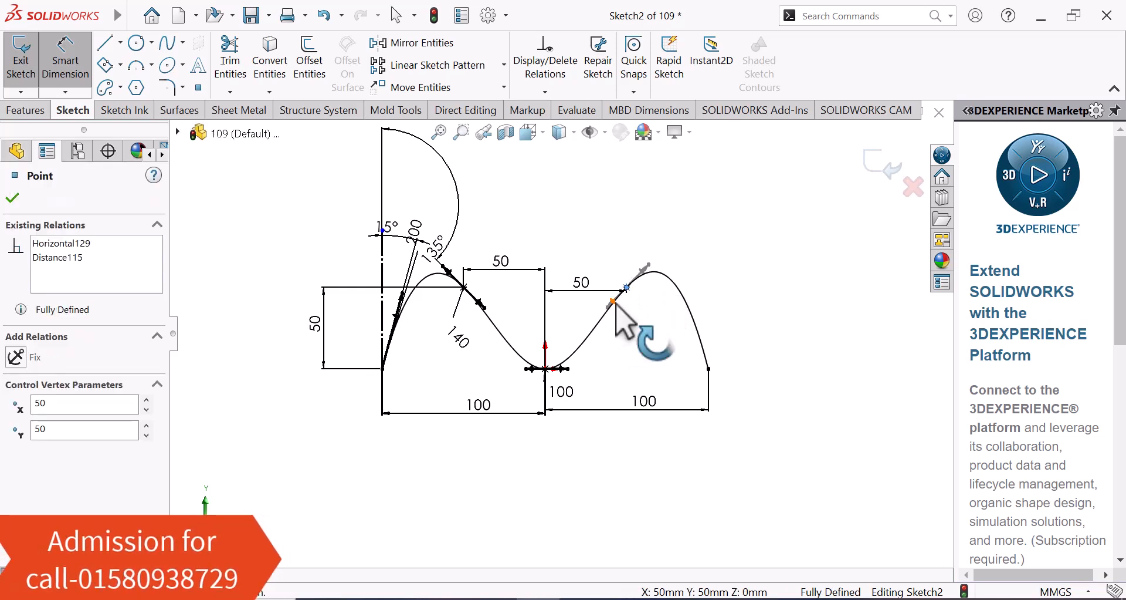
left_click(613, 303)
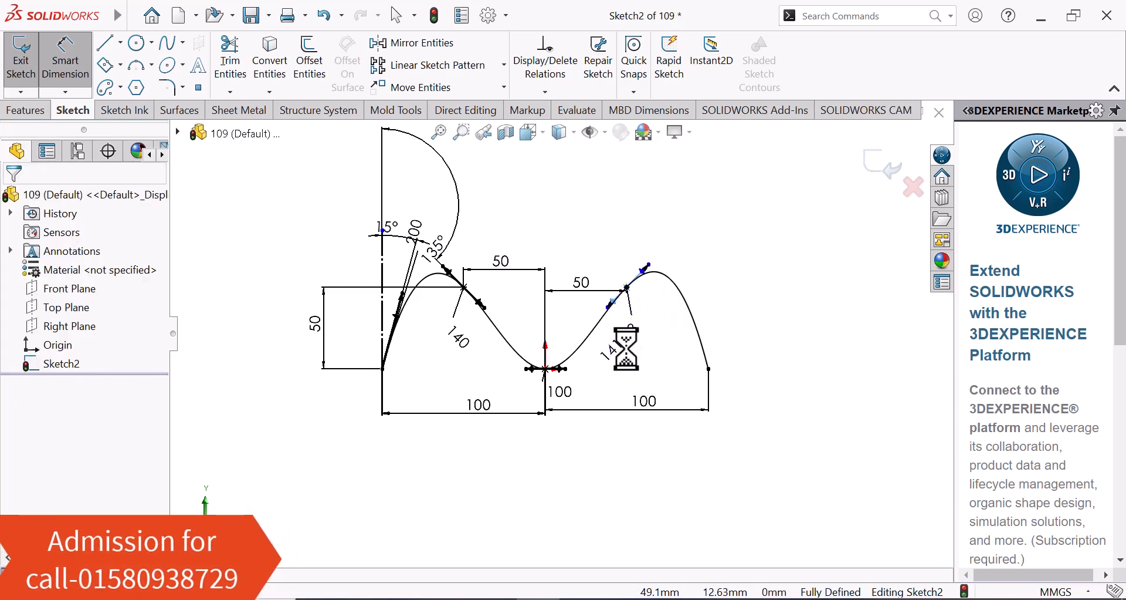
left_click(626, 347)
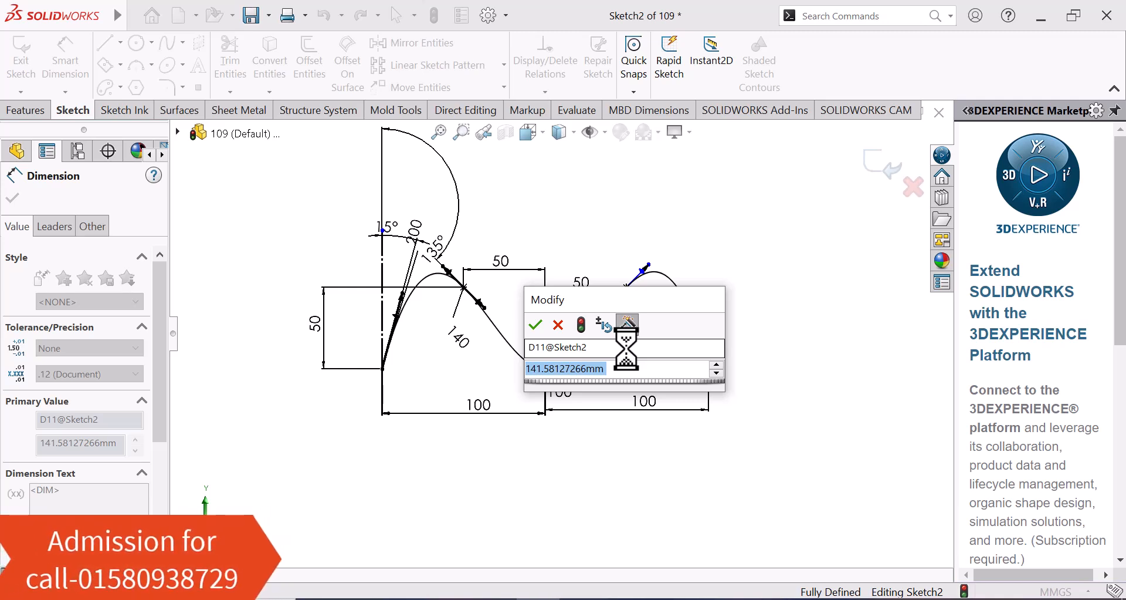
type("14")
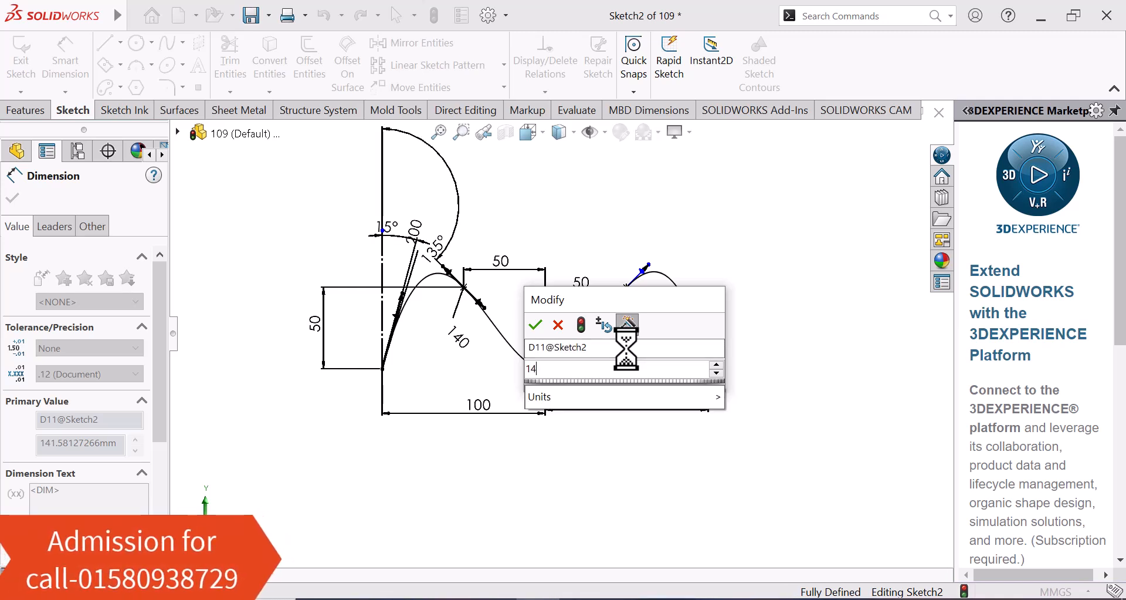
type("5")
key("Return")
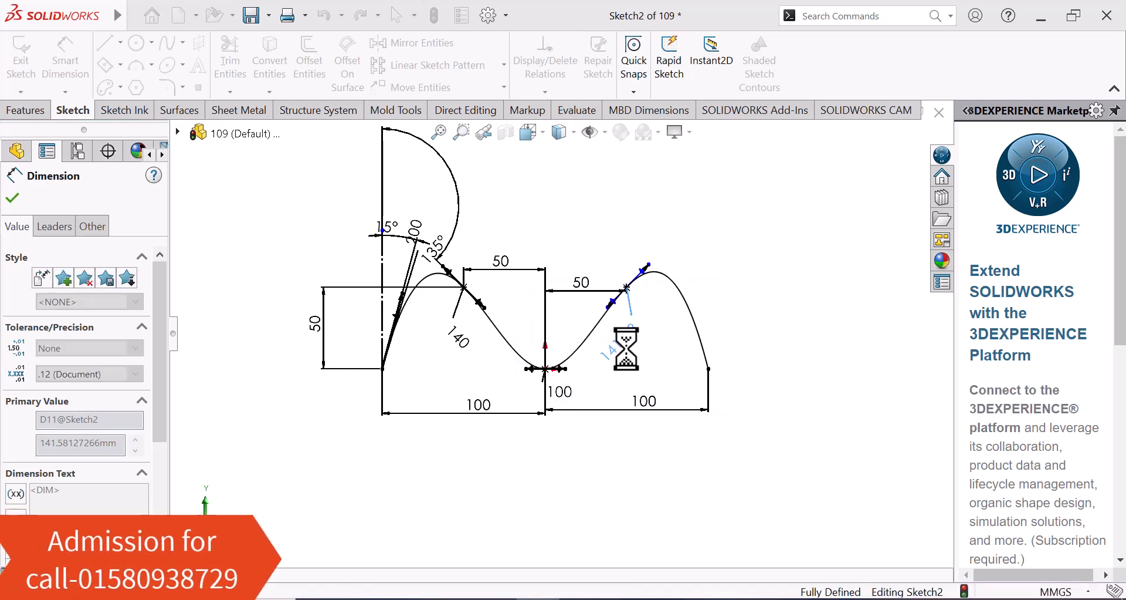
key("Escape")
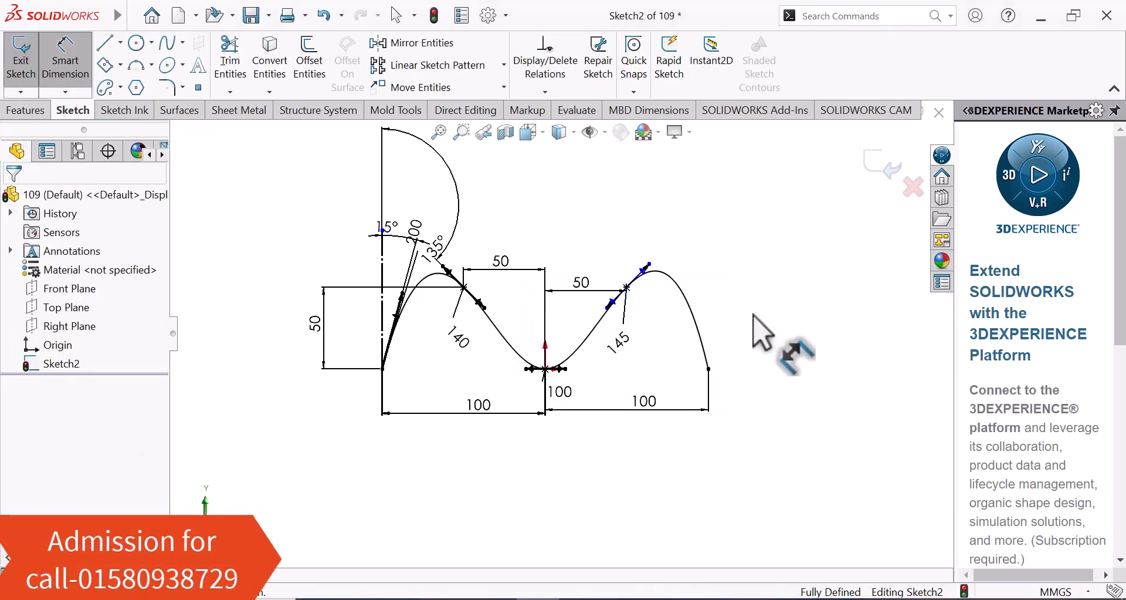
Step: Dimension the angle between the fourth spline point's handle and the vertical construction line as 45°
left_click(644, 273)
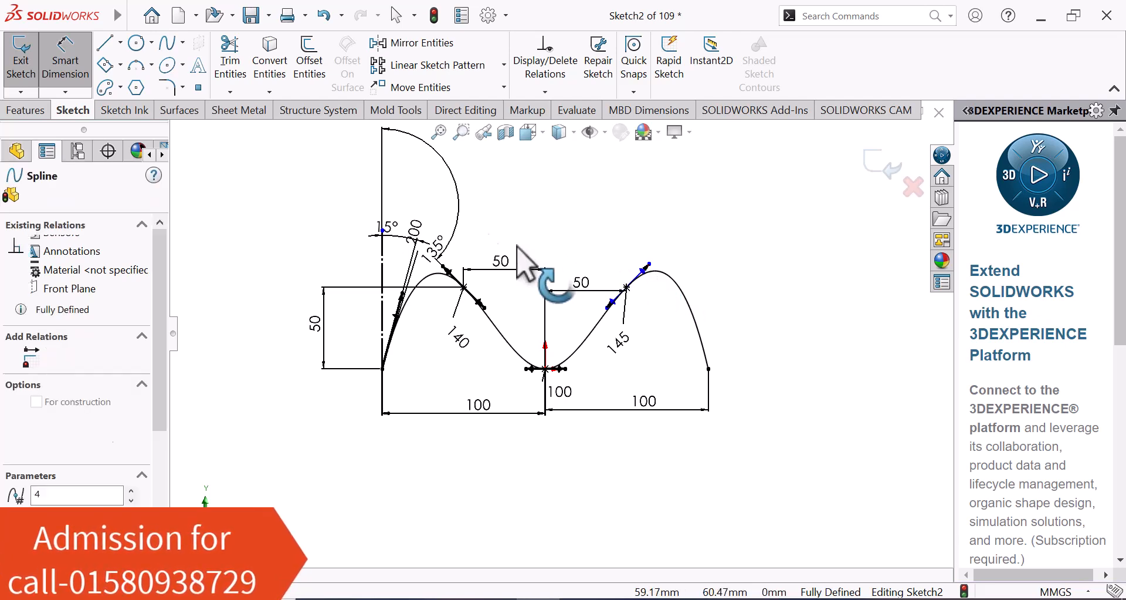
left_click(382, 277)
left_click(500, 211)
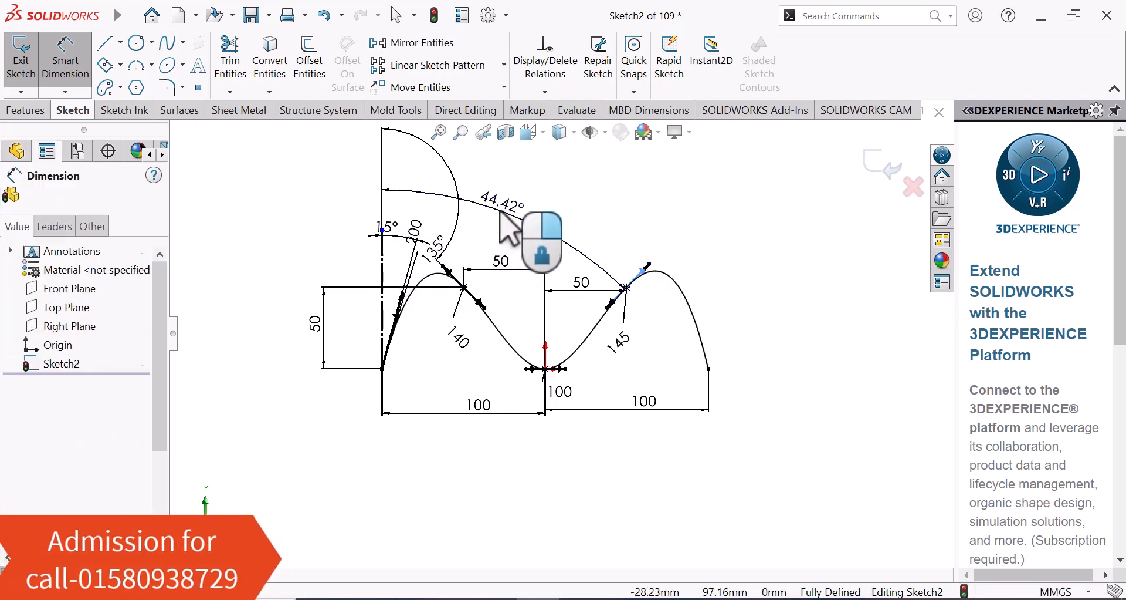
type("45")
key("Return")
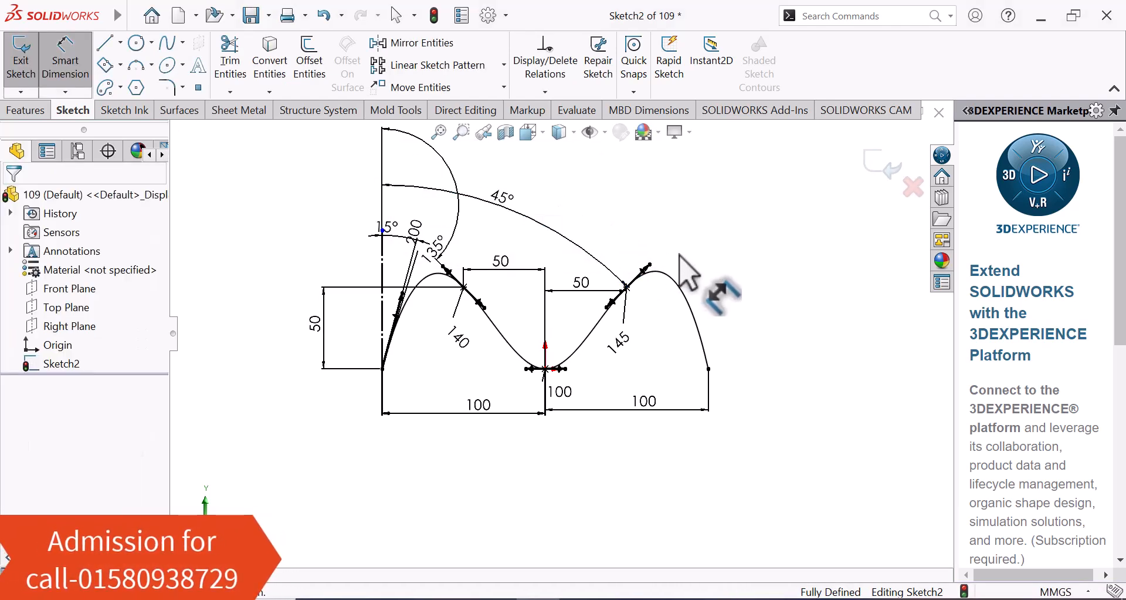
Step: Dimension the tangent weight of the right endpoint's spline handle as 200 mm
left_click(709, 368)
left_click(695, 312)
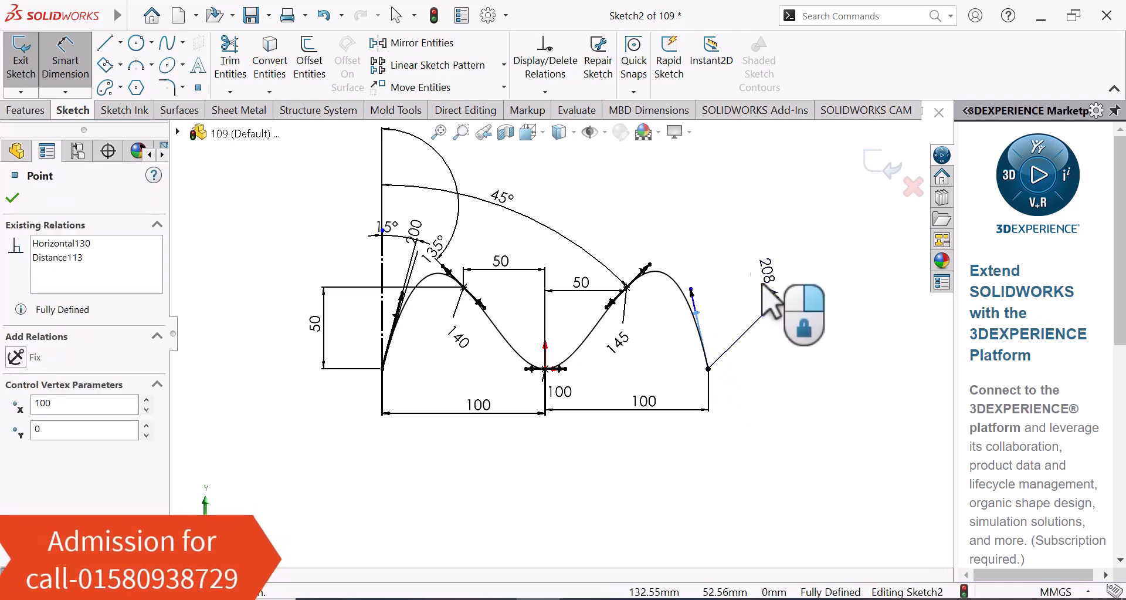
left_click(762, 283)
type("200")
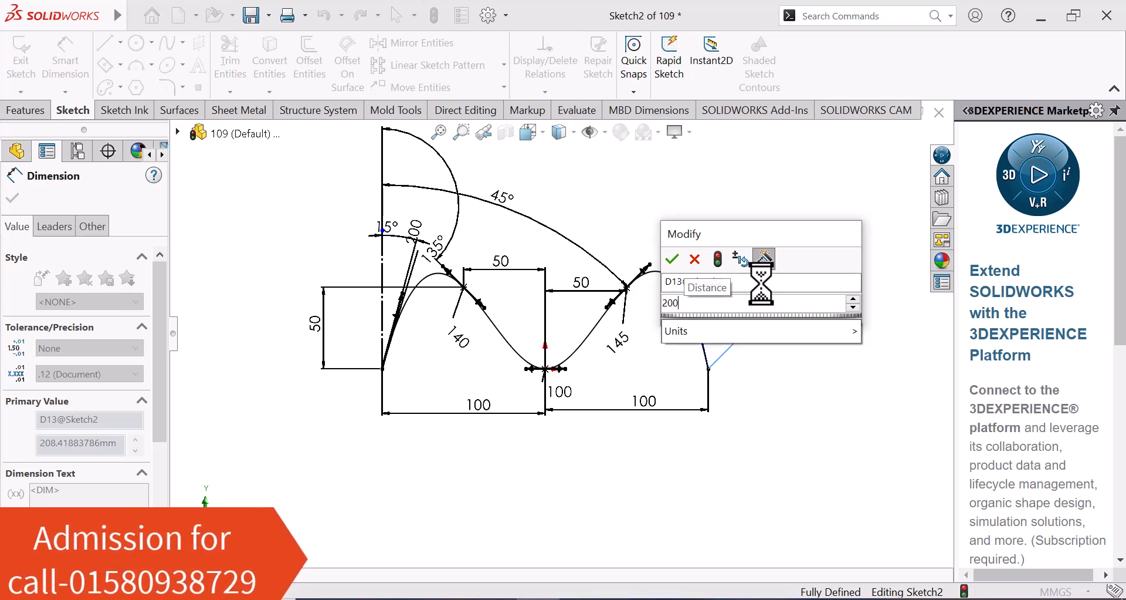
key("Return")
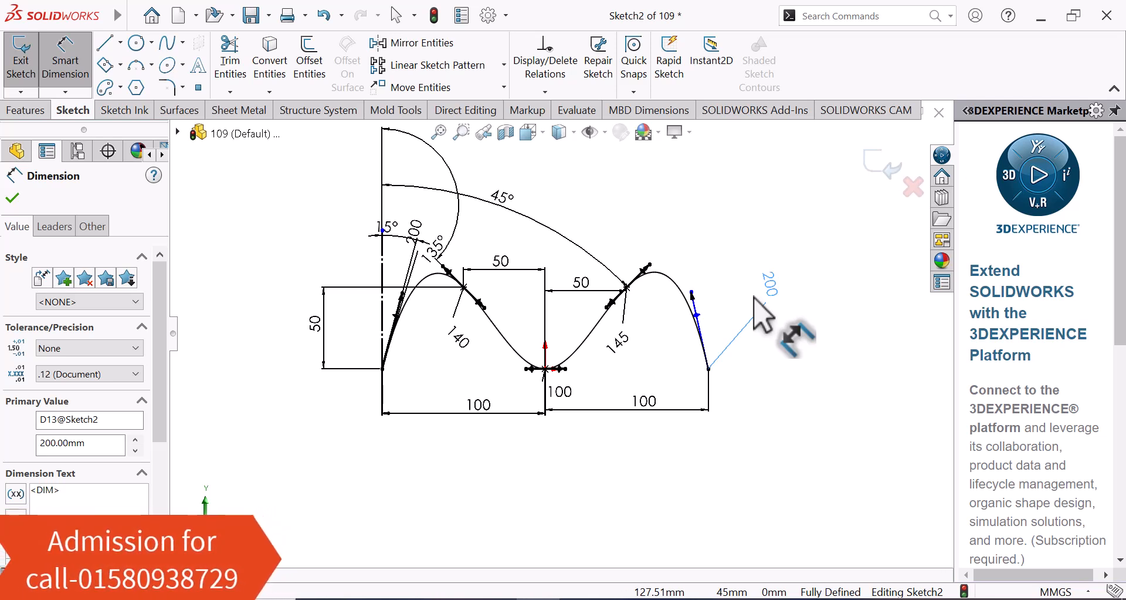
key("Escape")
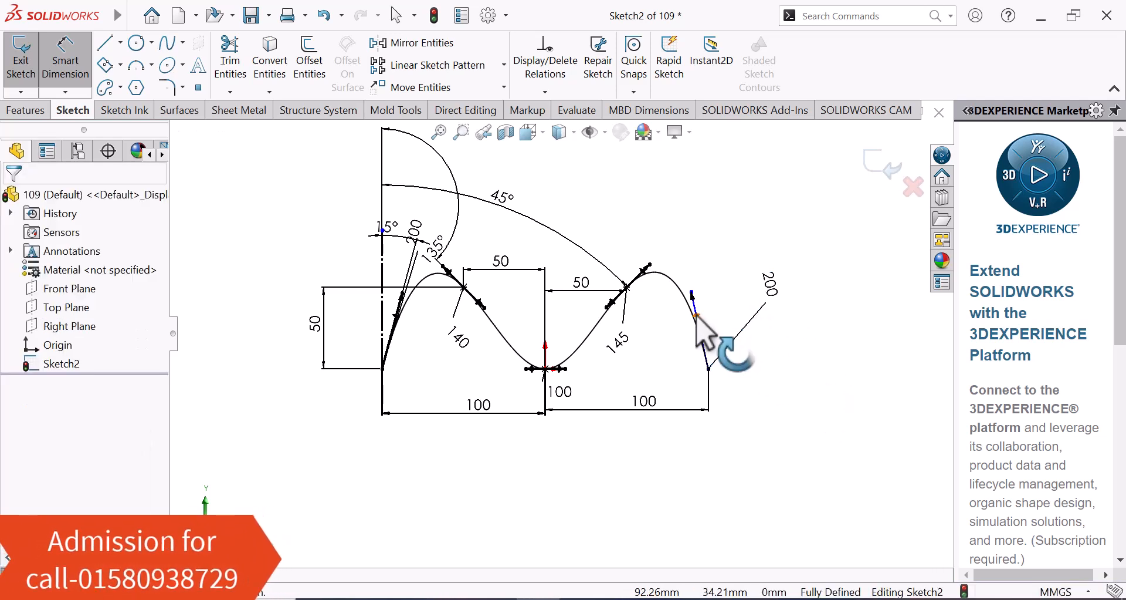
Step: Dimension the angle between the right endpoint's spline handle and the vertical construction line as 10°
left_click(696, 315)
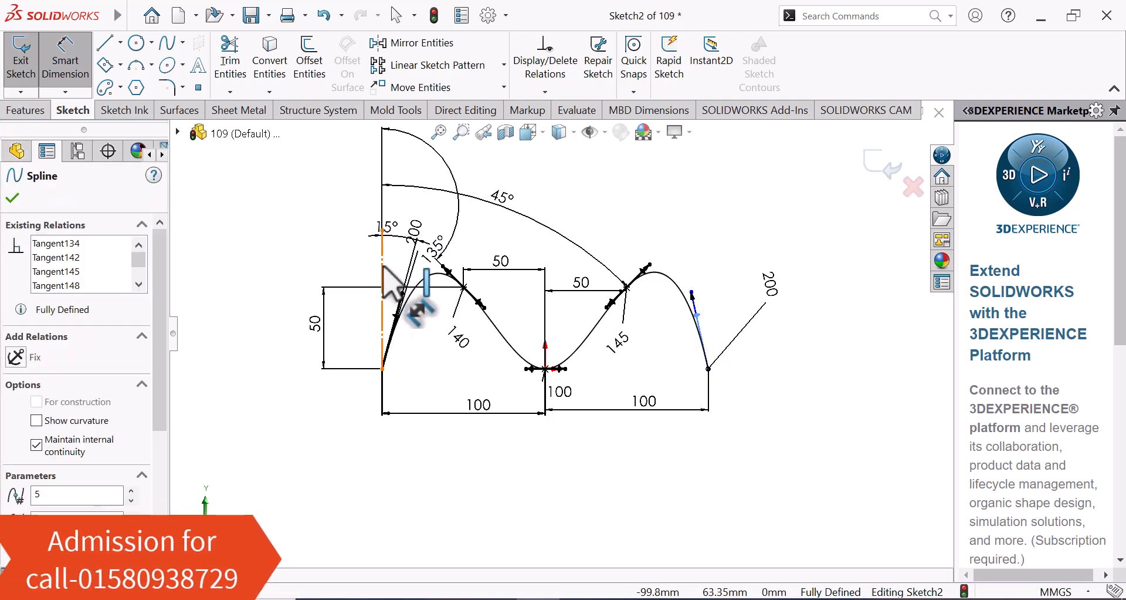
left_click(382, 266)
left_click(594, 511)
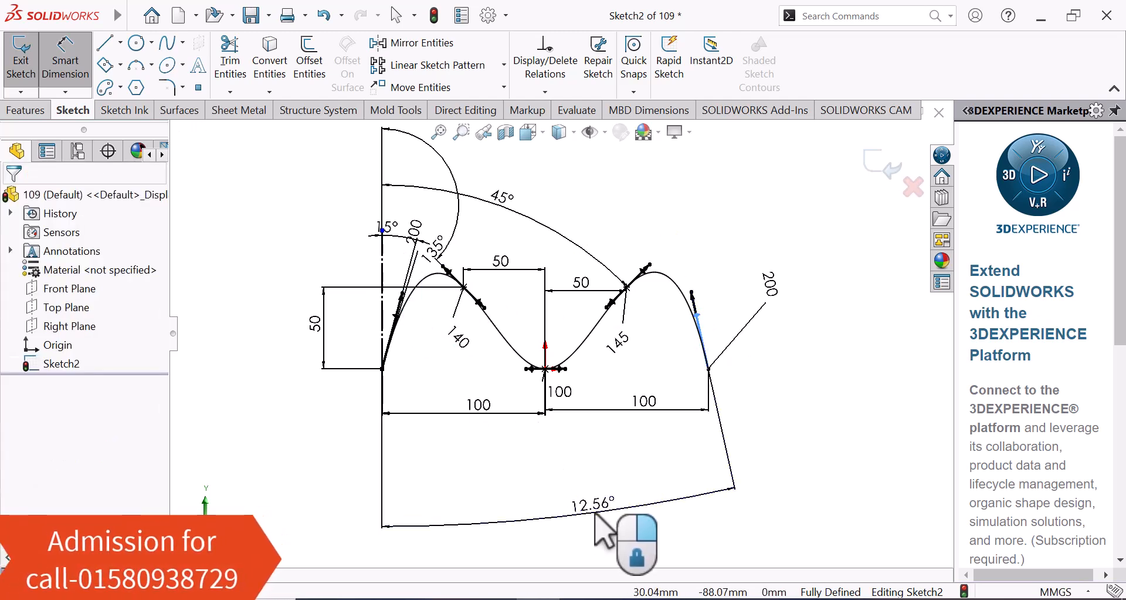
type("10")
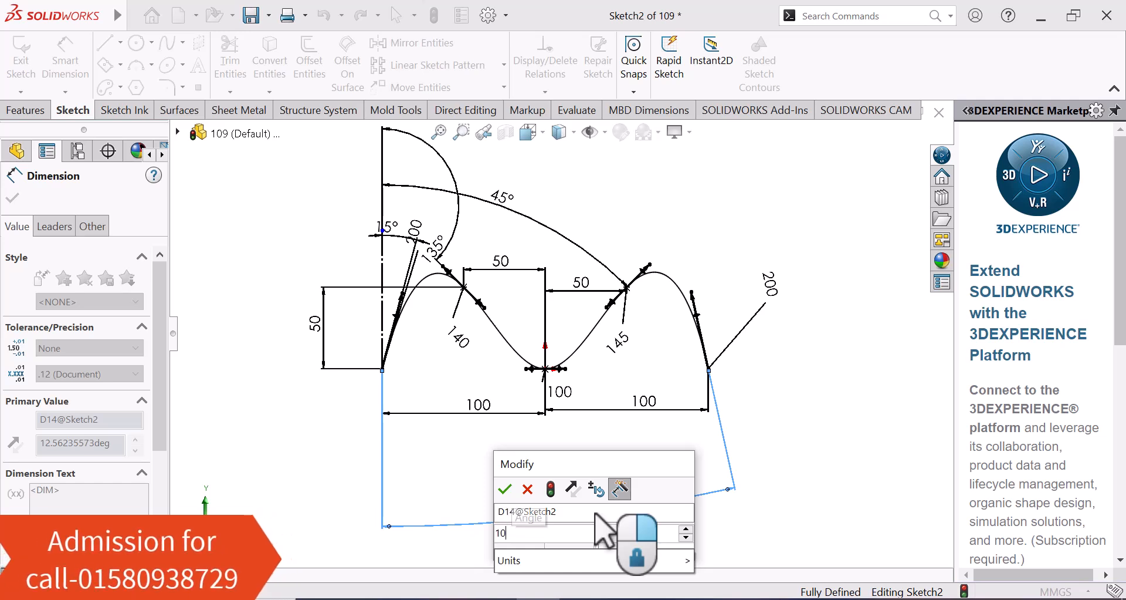
key("Return")
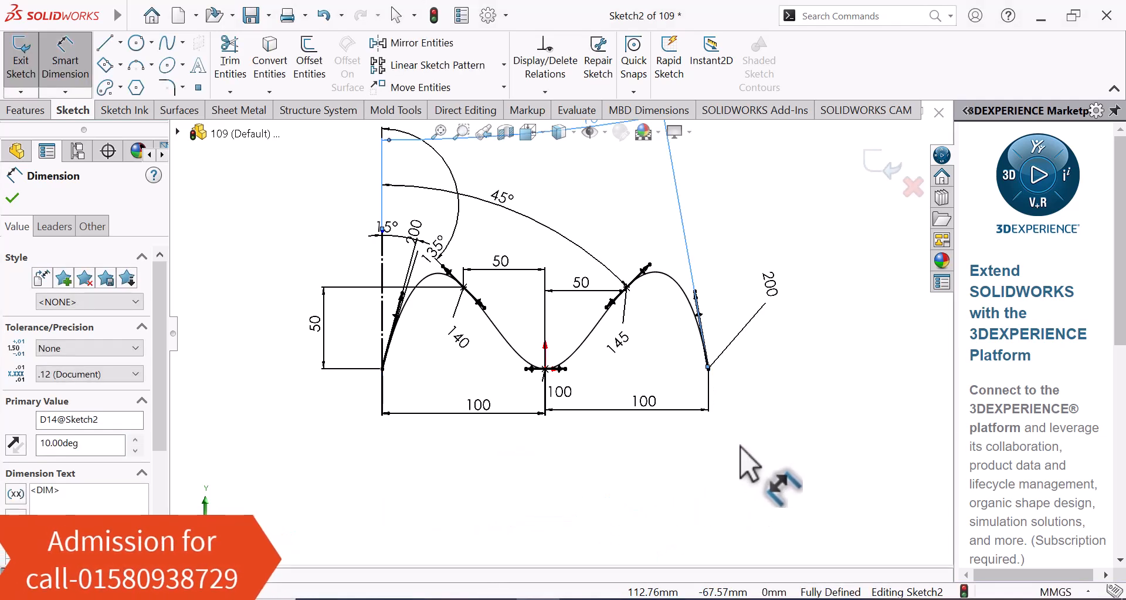
Step: Reposition the 10° angle dimension below the spline's horizontal dimensions and finish dimensioning
scroll(722, 441, "up", 3)
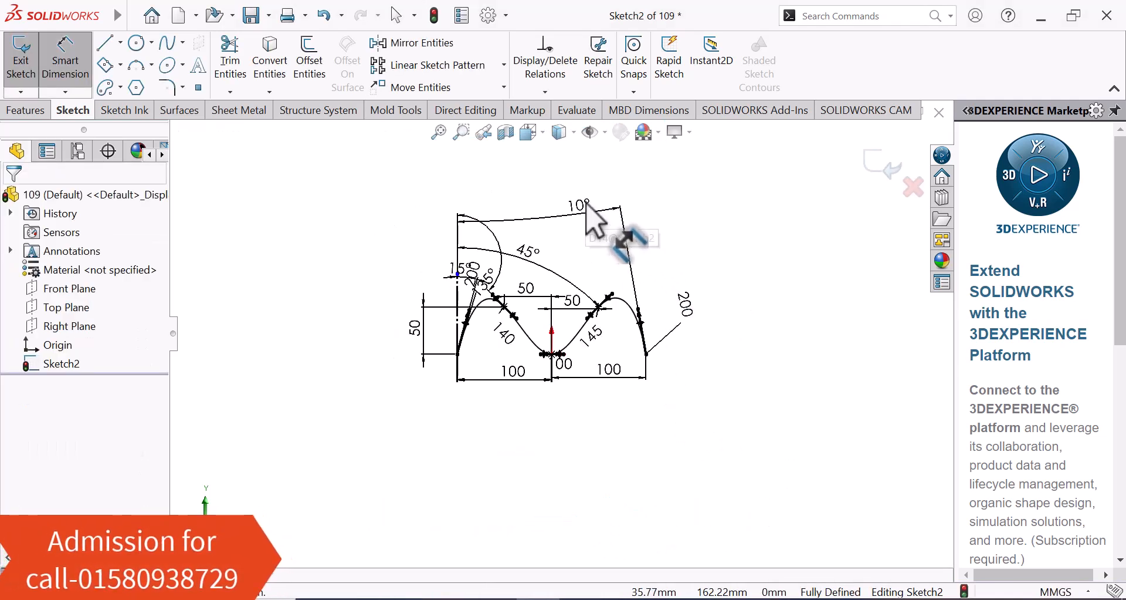
left_click_drag(578, 291, 575, 449)
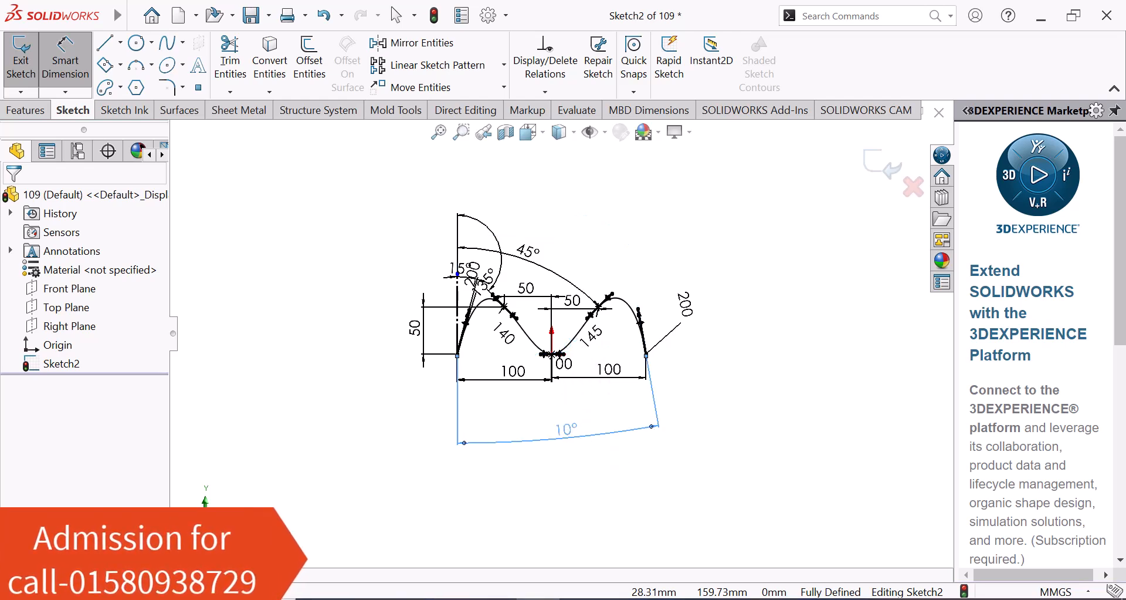
right_click(742, 388)
left_click(780, 441)
scroll(456, 276, "down", 4)
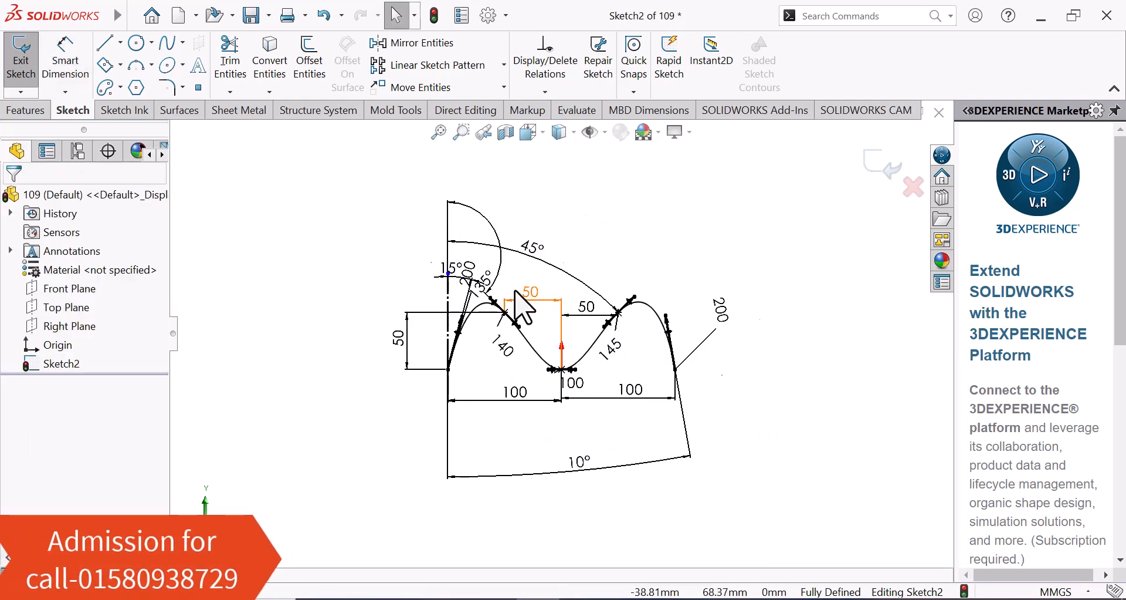
Step: Reposition the left endpoint handle's 200 weight dimension and 15° angle dimension so they no longer overlap neighbouring dimensions
left_click_drag(453, 291, 454, 244)
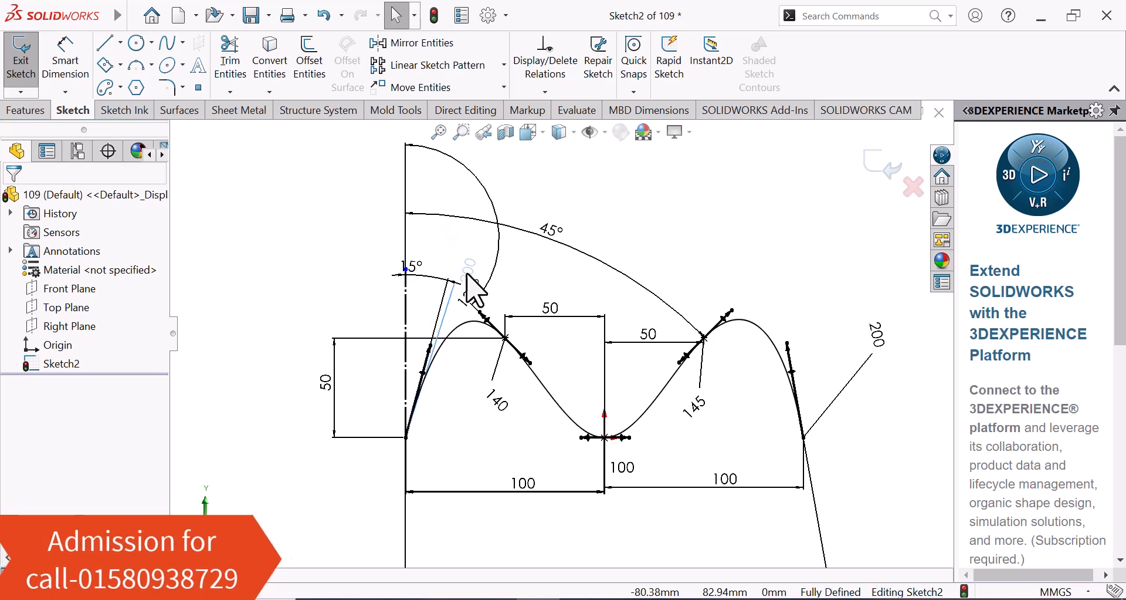
left_click(459, 421)
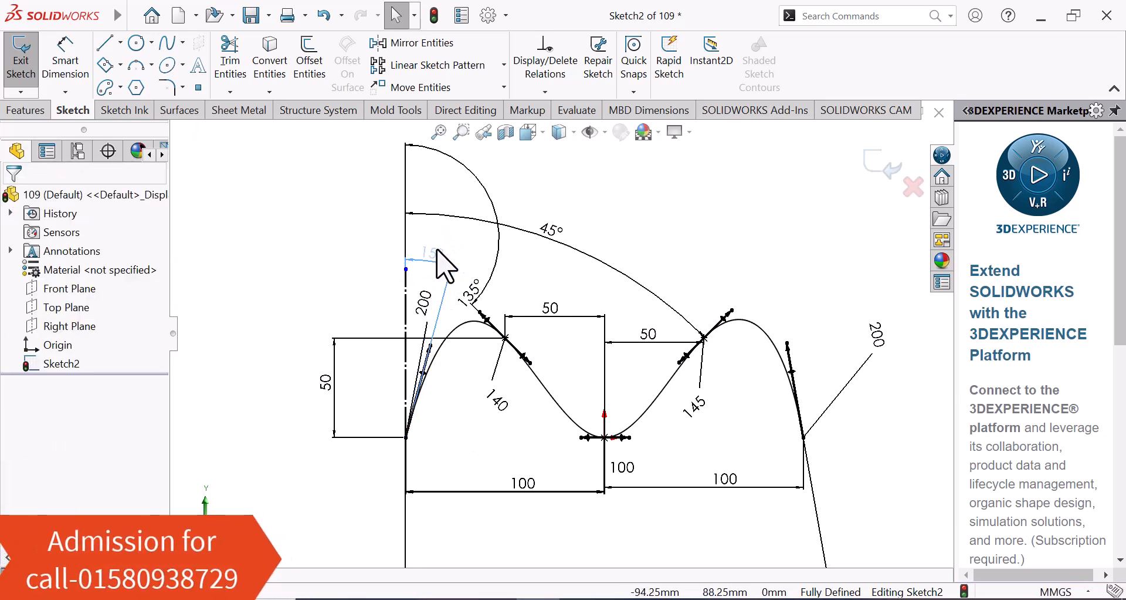
left_click(698, 216)
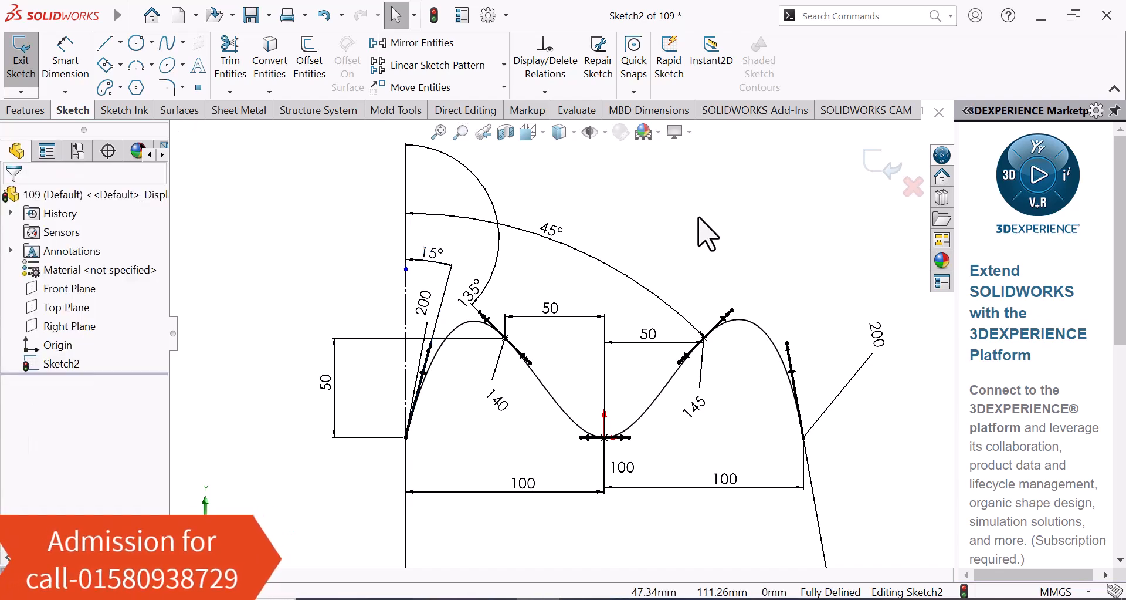
Step: Sketch a degree 3 B-spline style spline with five zigzag control vertices to the right of the dimensioned spline
scroll(645, 277, "up", 4)
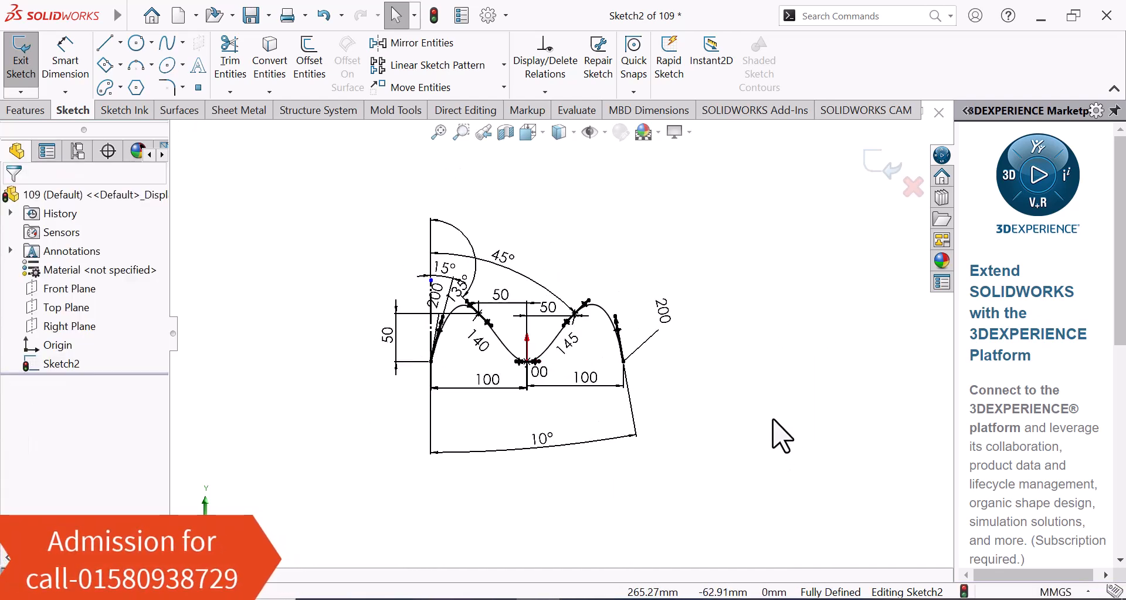
scroll(774, 420, "down", 1)
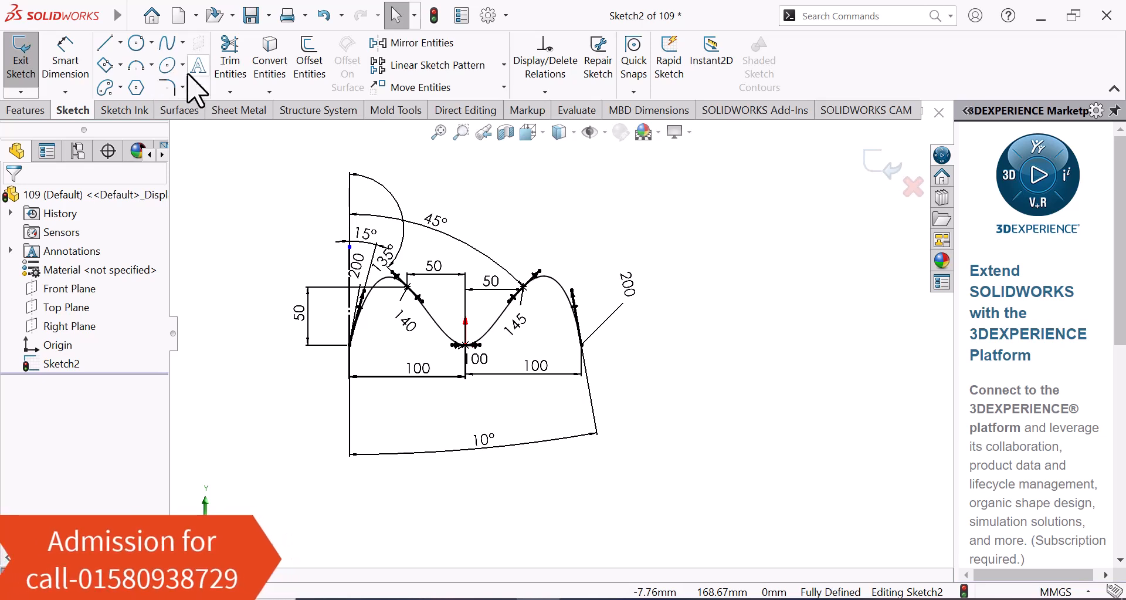
left_click(182, 43)
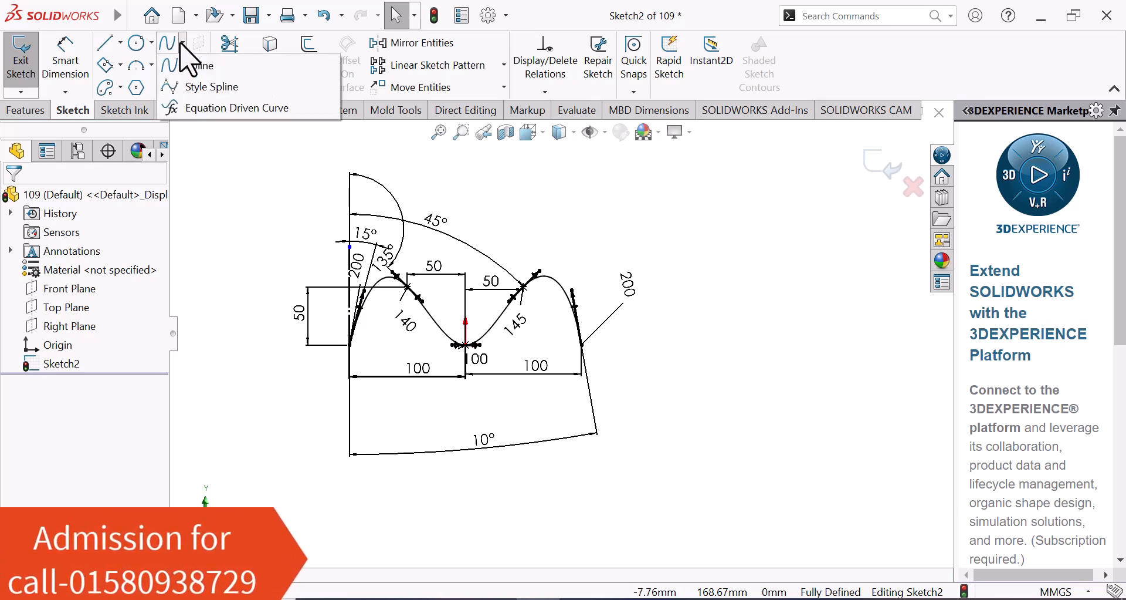
left_click(209, 94)
scroll(710, 299, "down", 2)
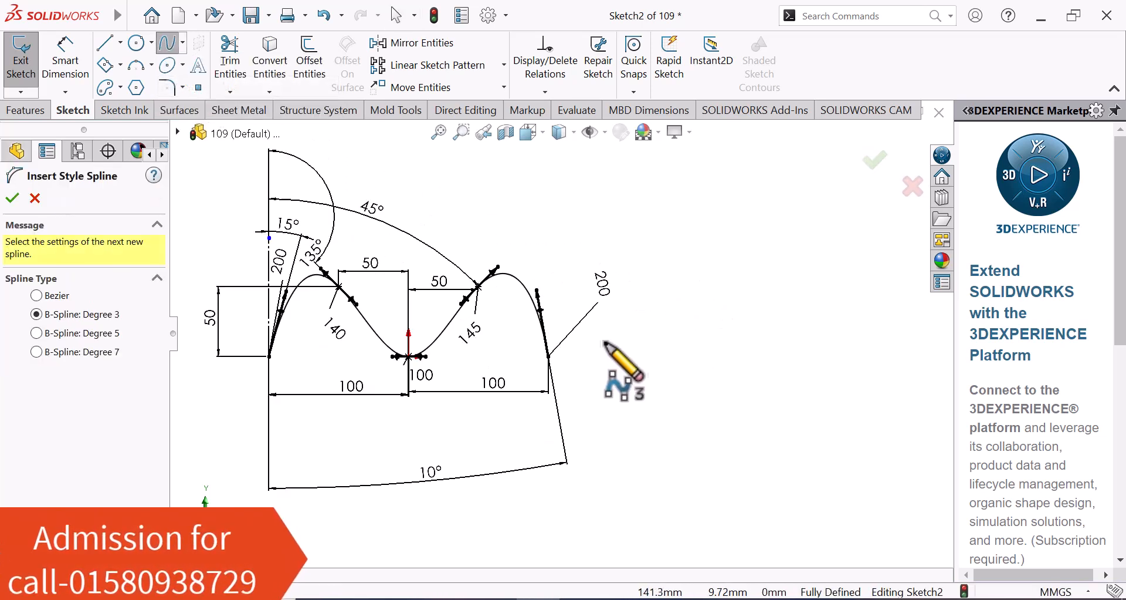
left_click(636, 357)
left_click(687, 303)
left_click(747, 350)
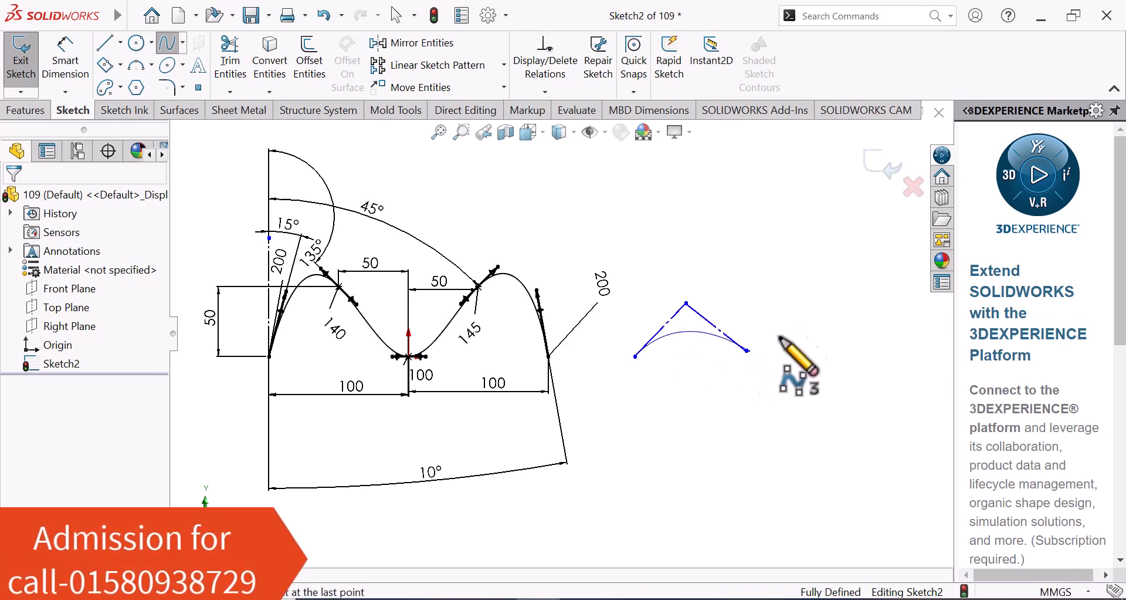
left_click(810, 300)
right_click(866, 324)
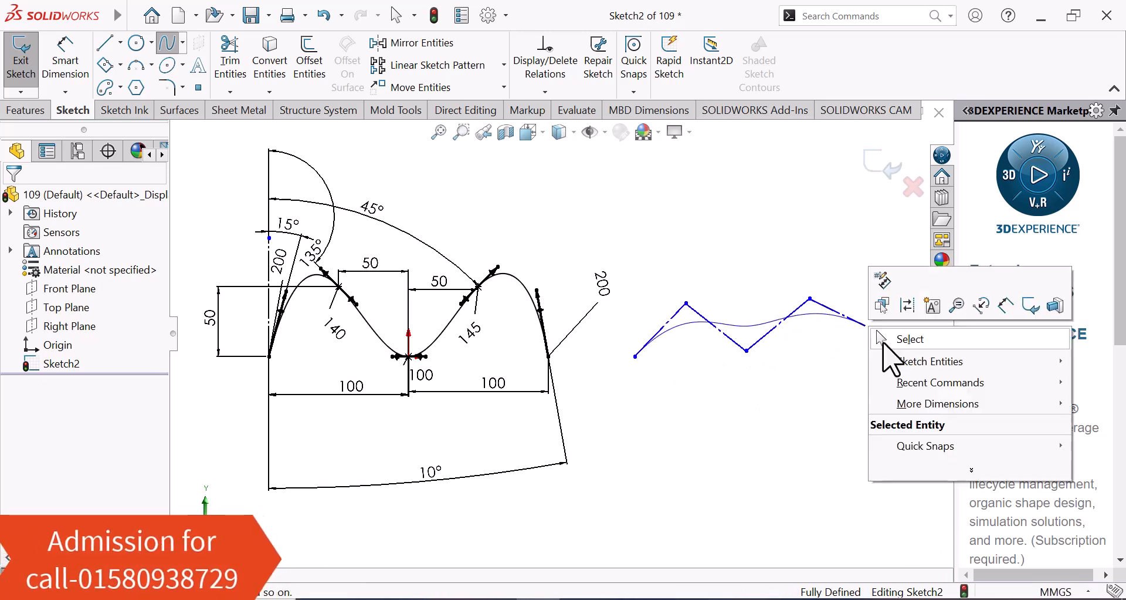
left_click(904, 340)
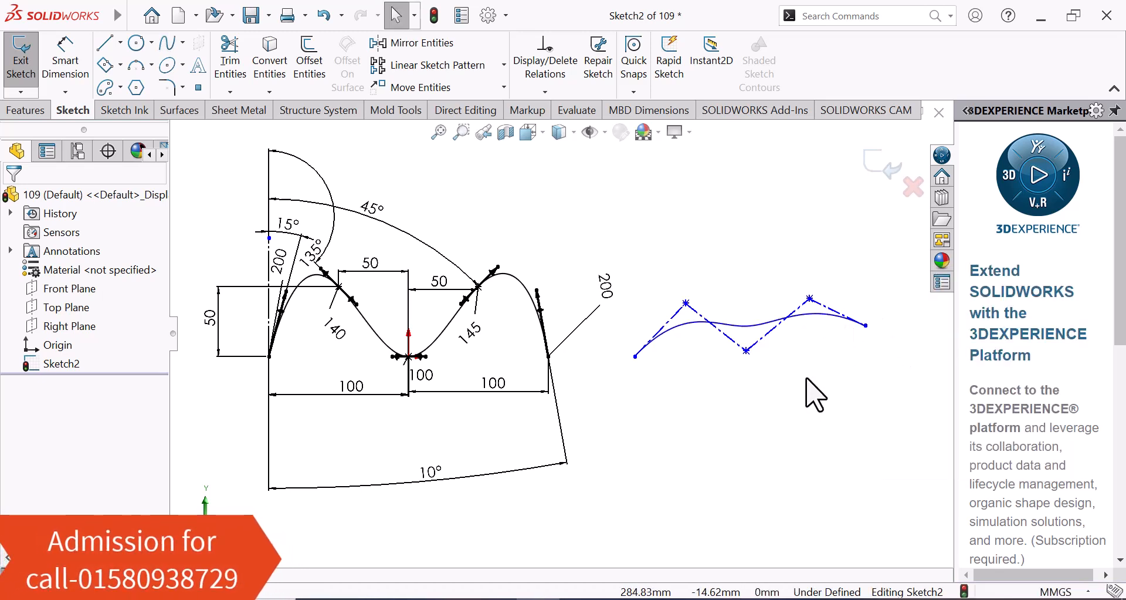
Step: Add a horizontal relation aligning the style spline's first, third and last control vertices with the first spline's right endpoint
left_click(636, 358)
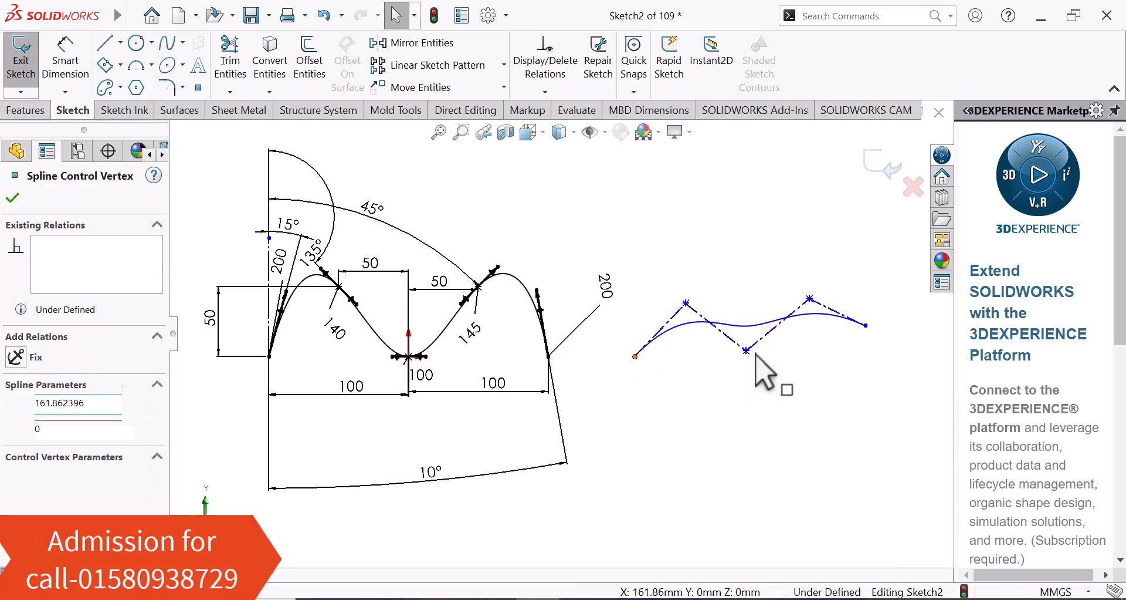
left_click(867, 326, "ctrl")
left_click(867, 326, "ctrl")
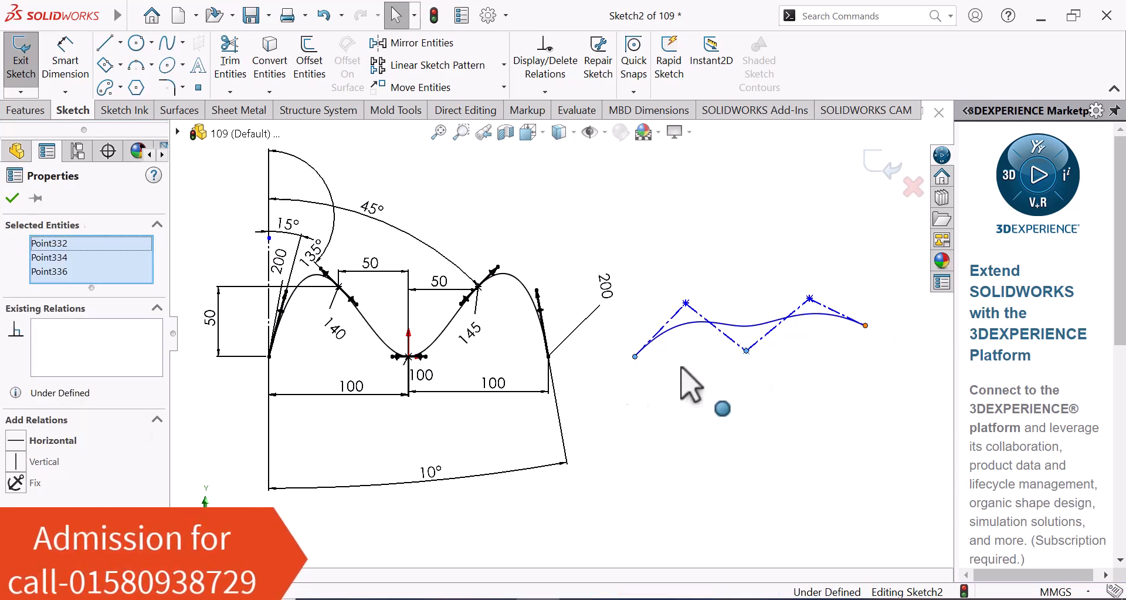
left_click(549, 356, "ctrl")
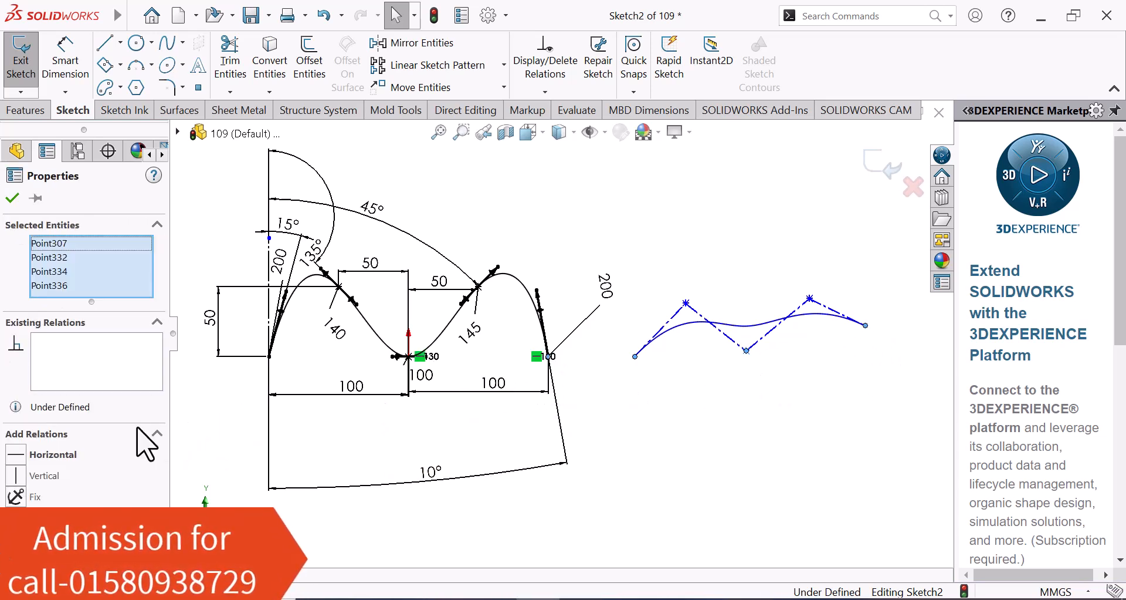
left_click(8, 455)
left_click(738, 452)
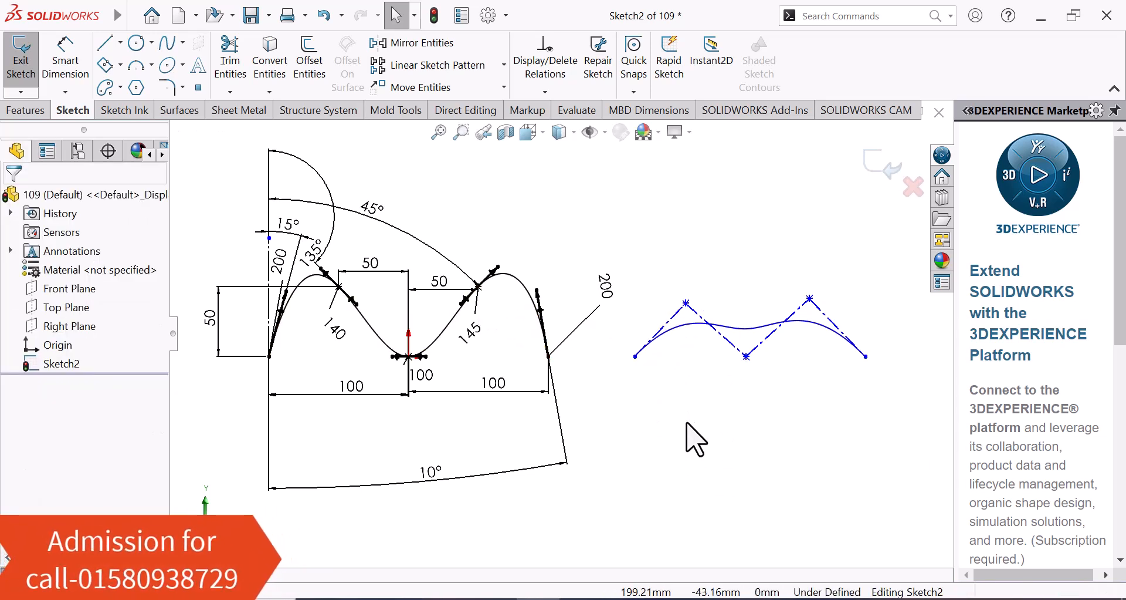
Step: Try to dimension the gap between the first spline's right endpoint and the style spline's left endpoint as 300 mm
right_click_drag(684, 420, 688, 300)
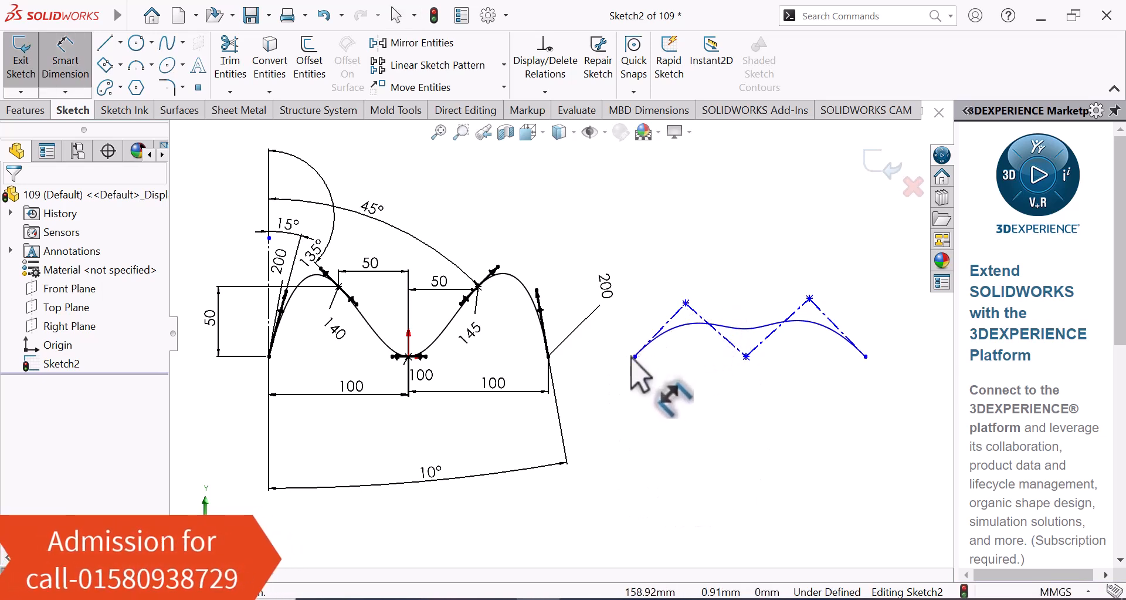
left_click(549, 356)
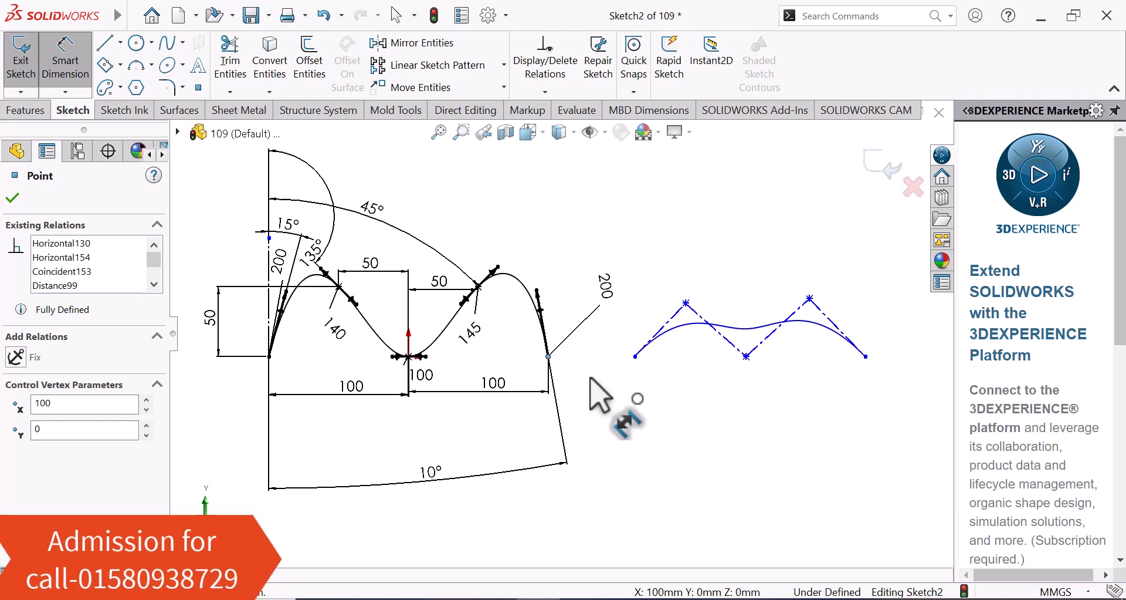
left_click(635, 356)
left_click(620, 381)
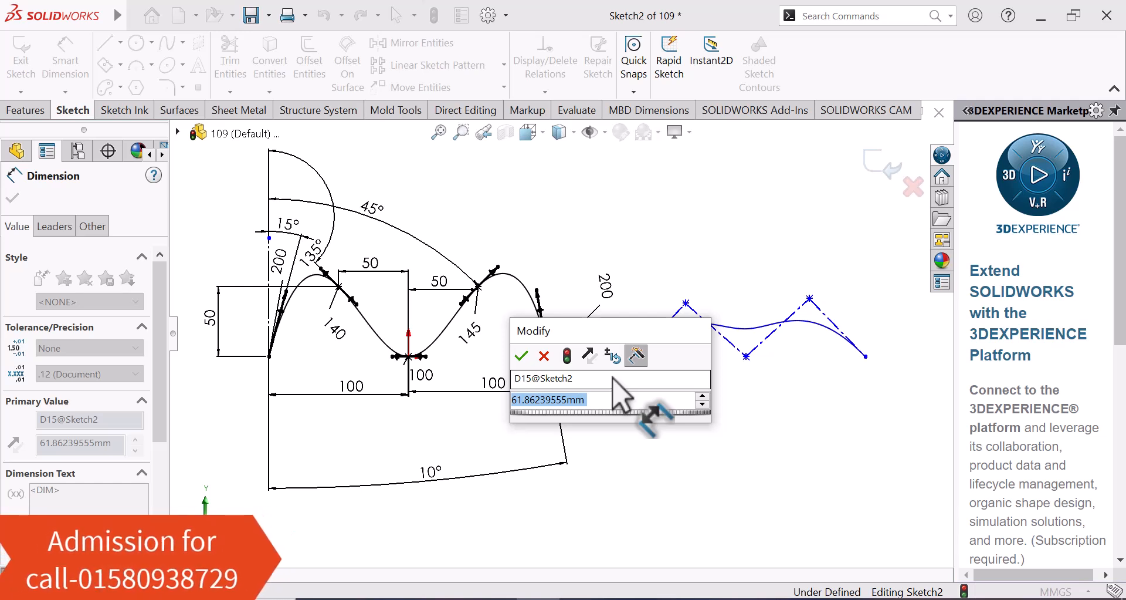
type("300")
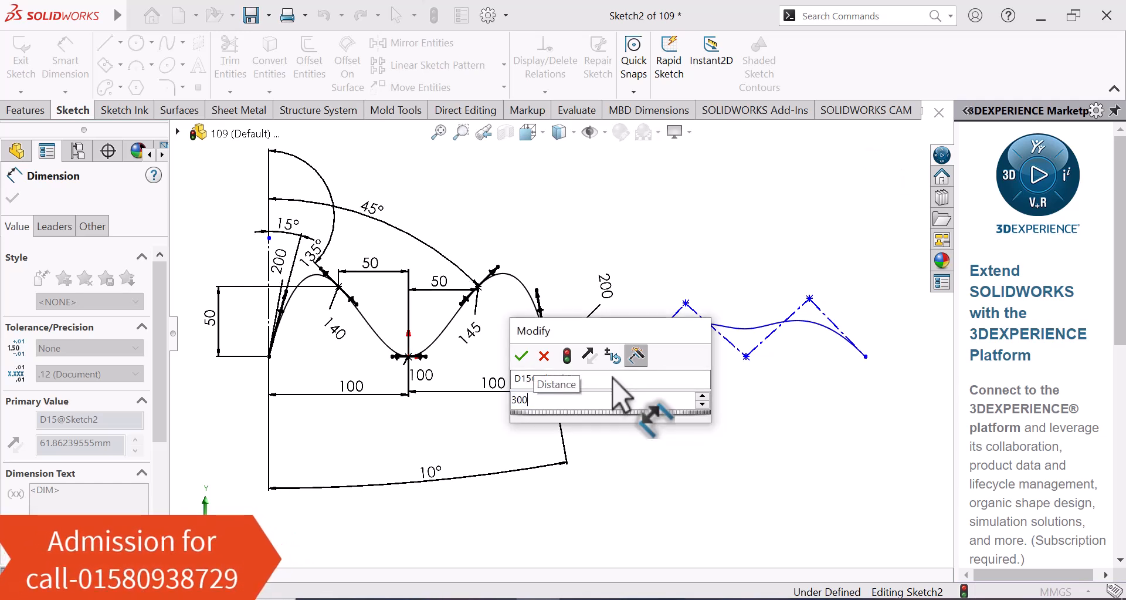
key("Return")
key("Escape")
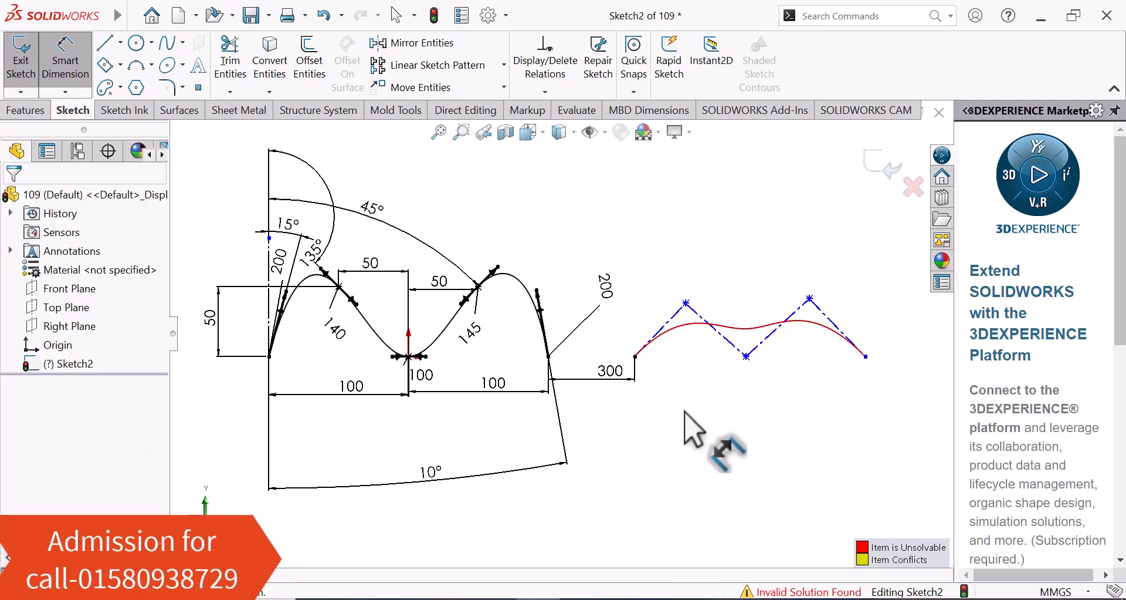
key("ctrl+z")
key("ctrl+z")
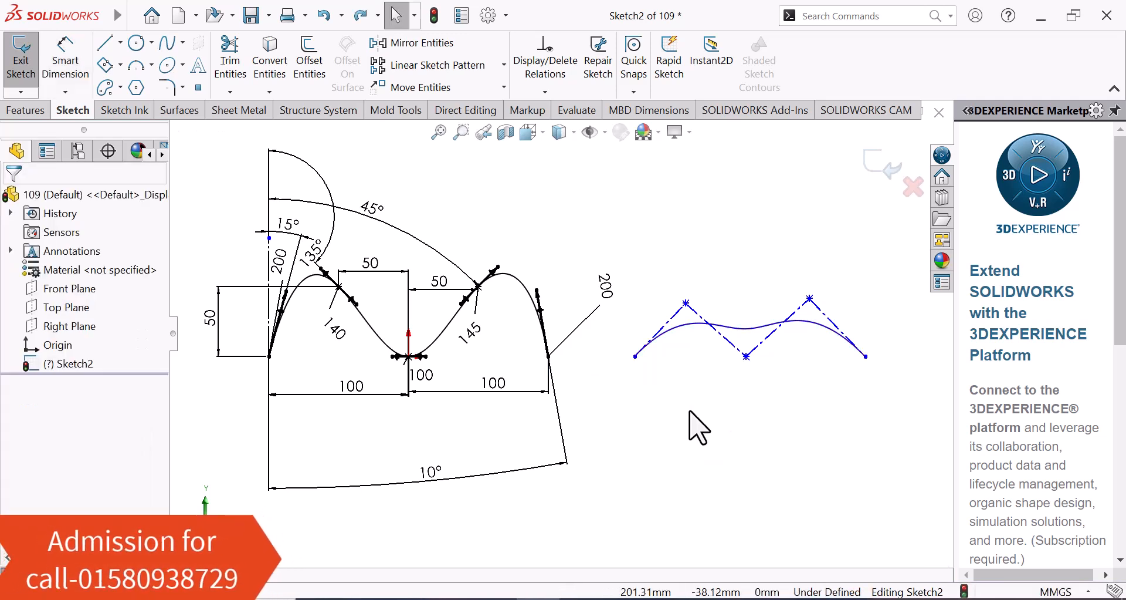
Step: Dimension the vertical height of the style spline's first control polygon segment as 50 mm
right_click_drag(668, 452, 664, 299)
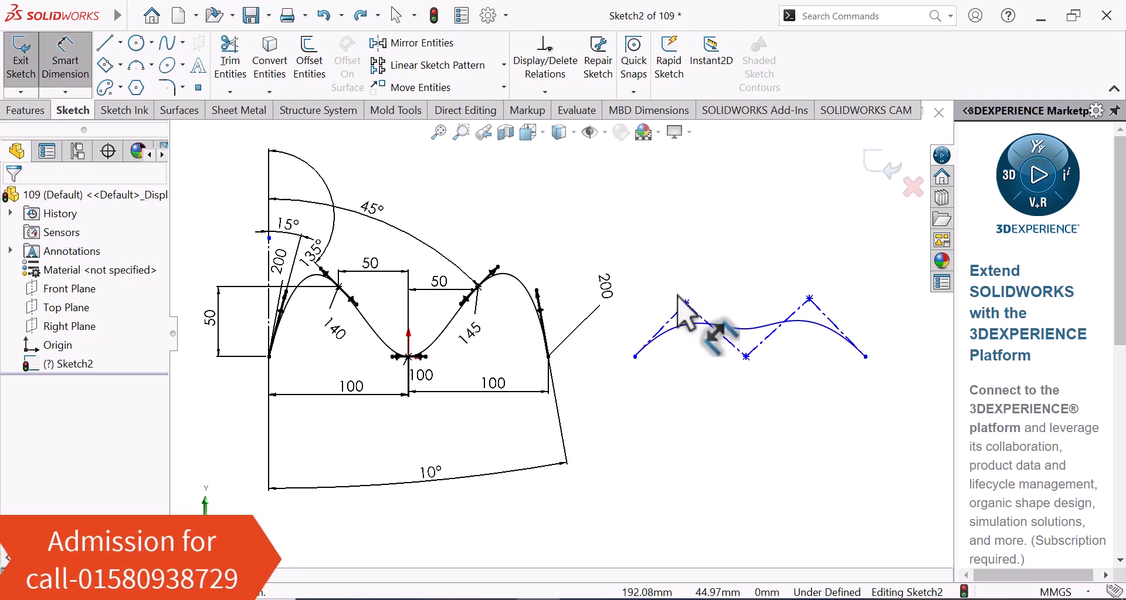
left_click(663, 323)
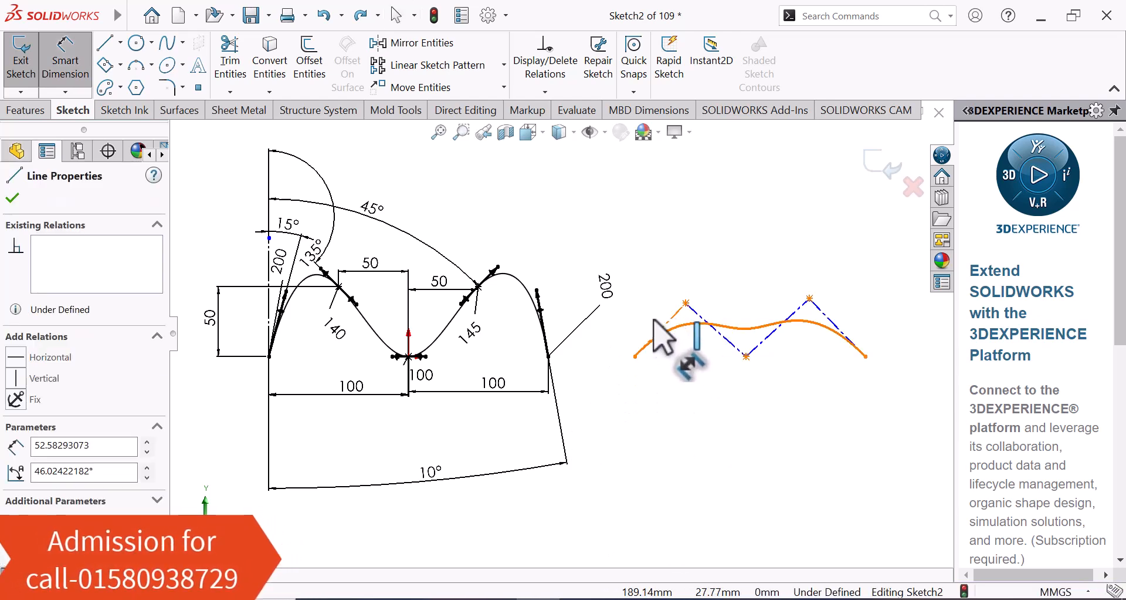
left_click(628, 321)
type("50")
key("Return")
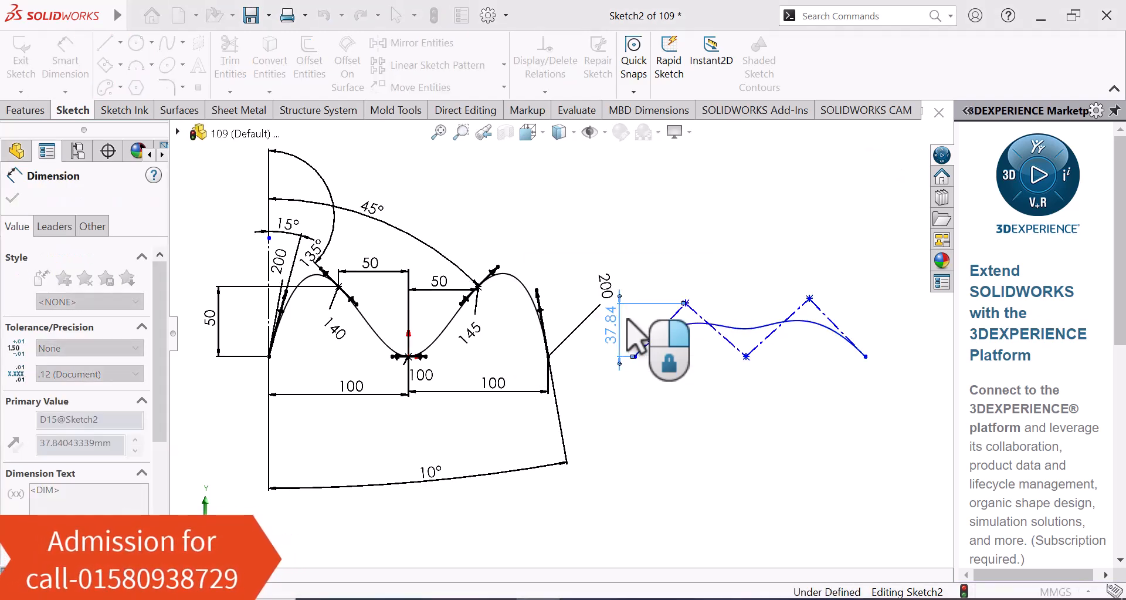
left_click(671, 391)
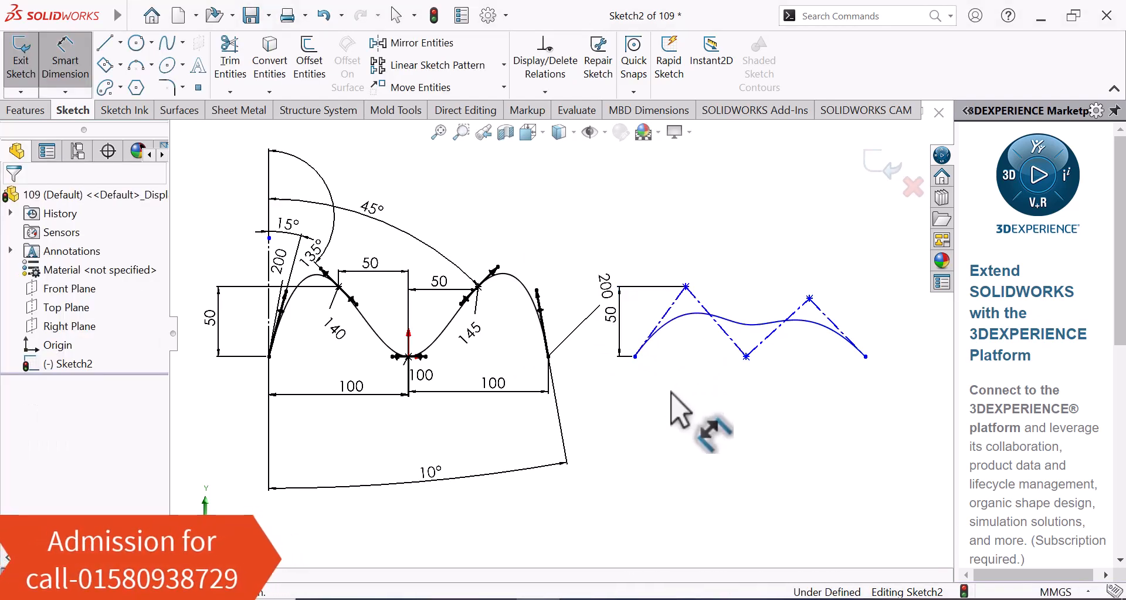
Step: Dimension the horizontal distance between the style spline's second and third control vertices as 50 mm
left_click(727, 337)
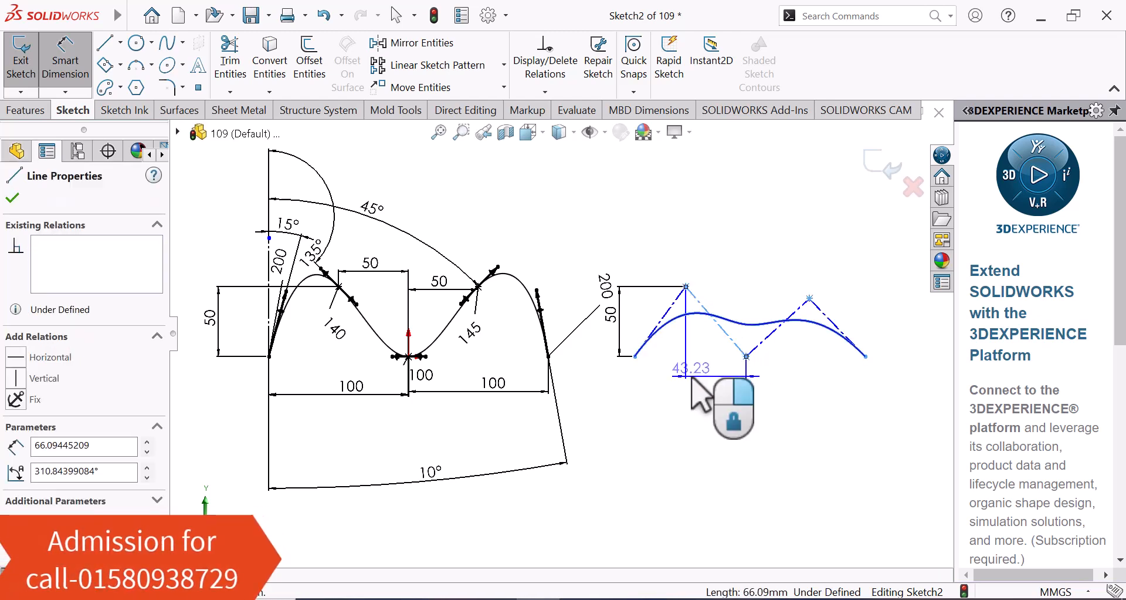
left_click(614, 378)
type("4")
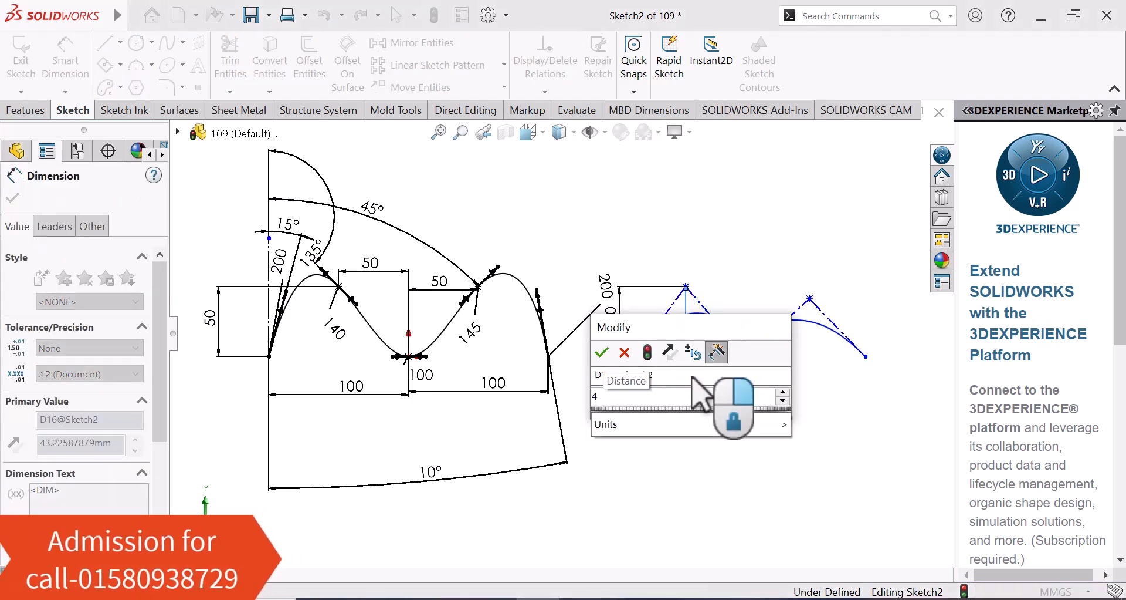
key("BackSpace")
type("5")
key("Return")
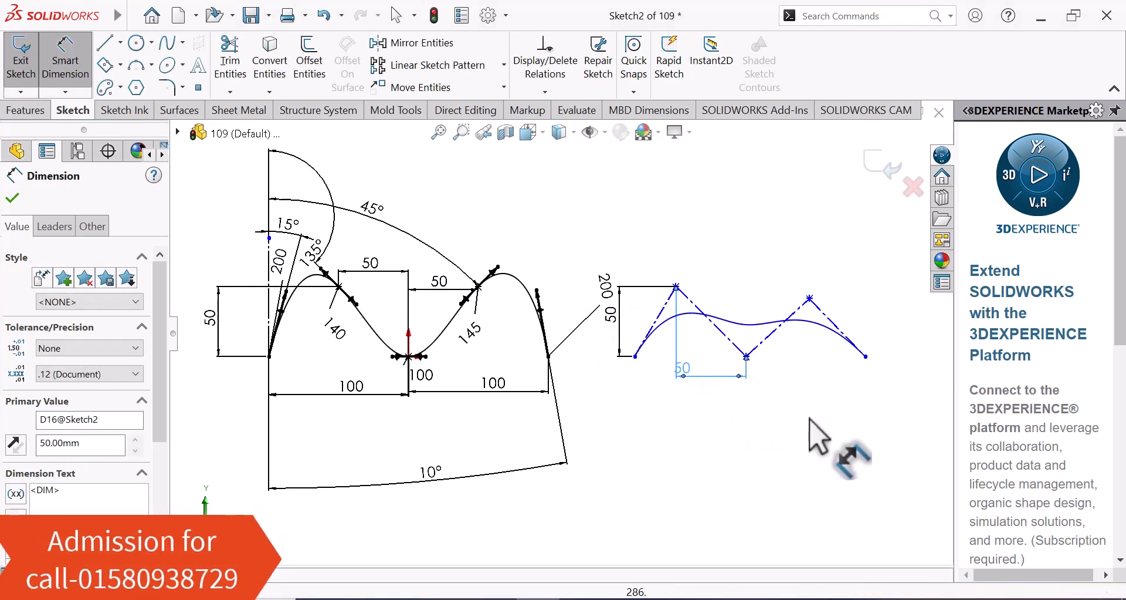
left_click(764, 419)
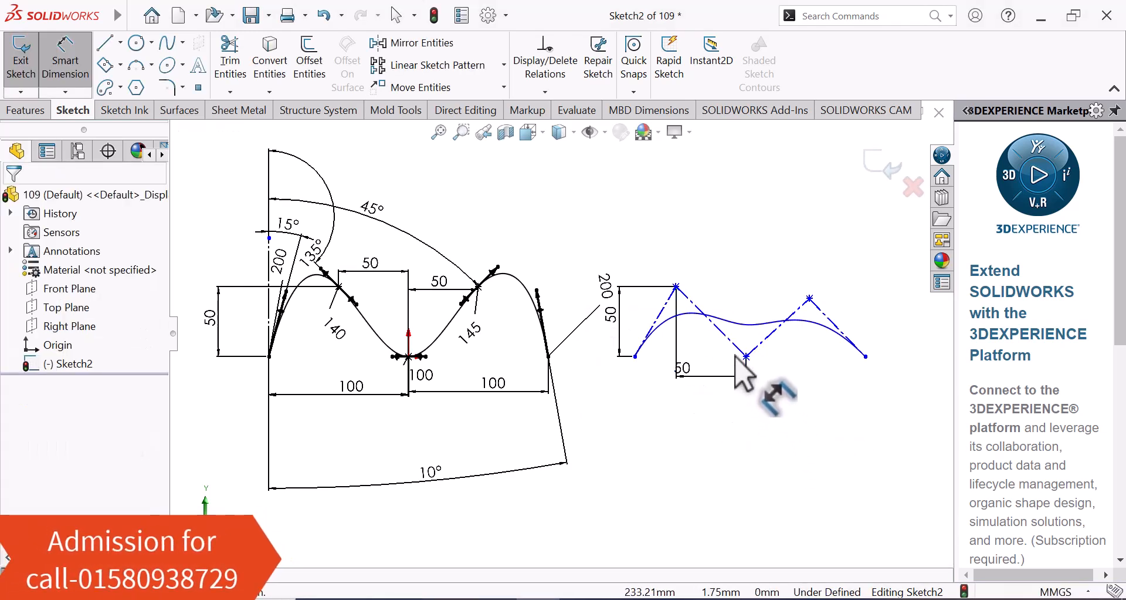
Step: Dimension the horizontal distance between the style spline's third and fourth control vertices as 50 mm
left_click(764, 342)
left_click(777, 399)
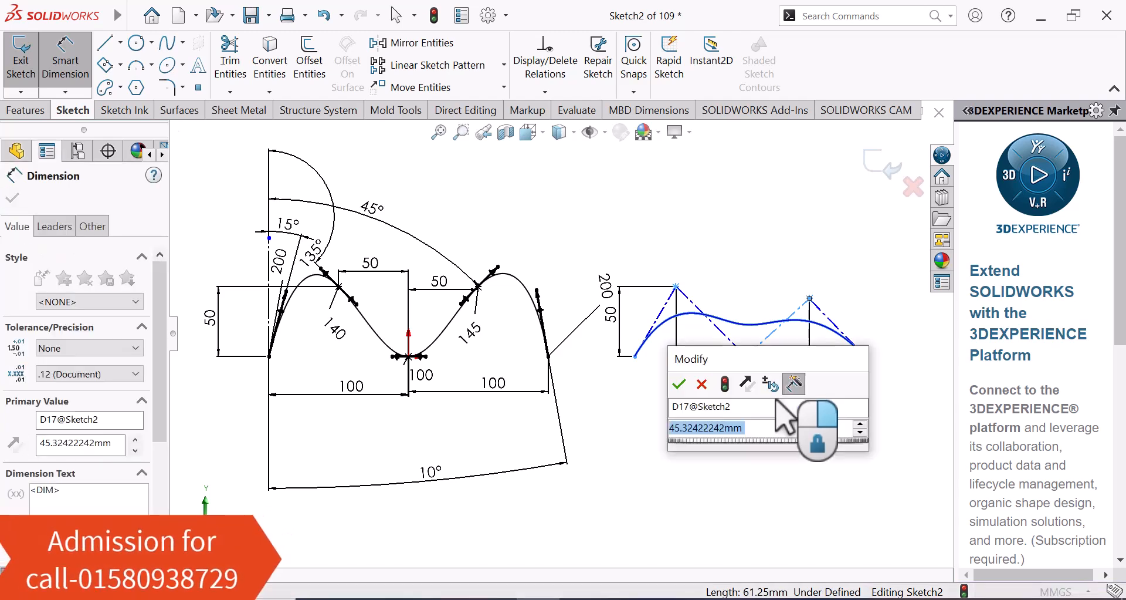
type("50")
key("Return")
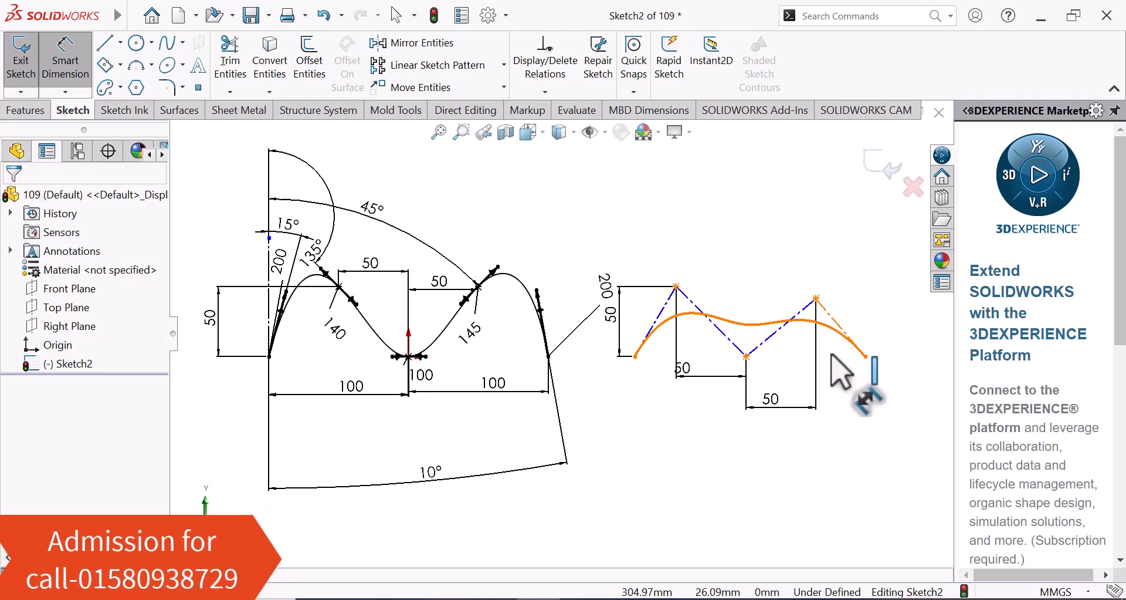
Step: Dimension the horizontal distance between the style spline's fourth and last control vertices as 50 mm and finish dimensioning
left_click(838, 323)
left_click(836, 407)
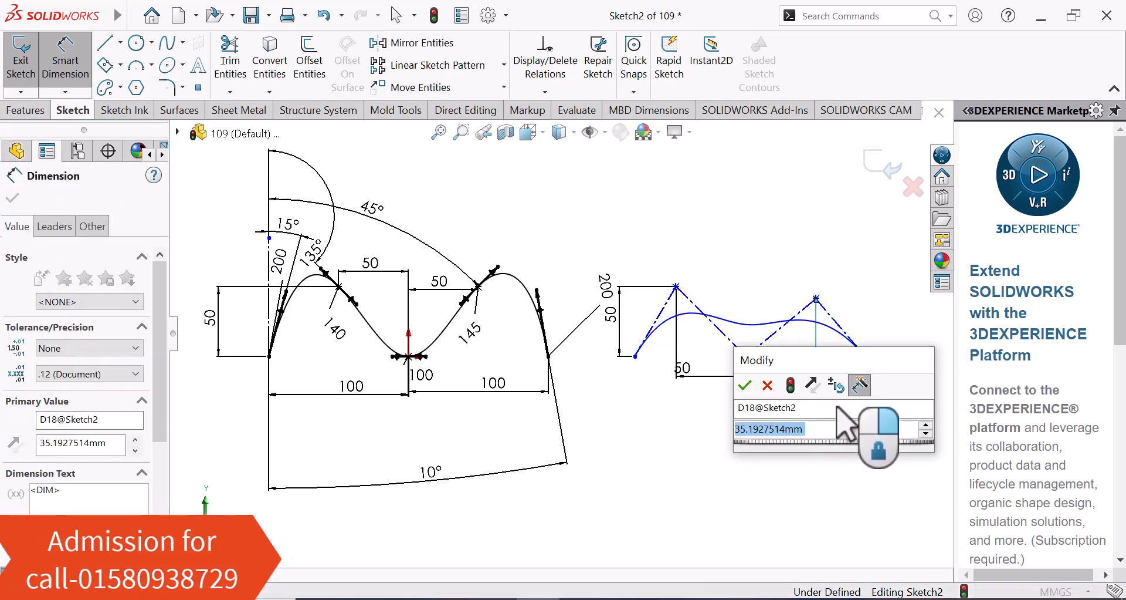
type("50")
key("Return")
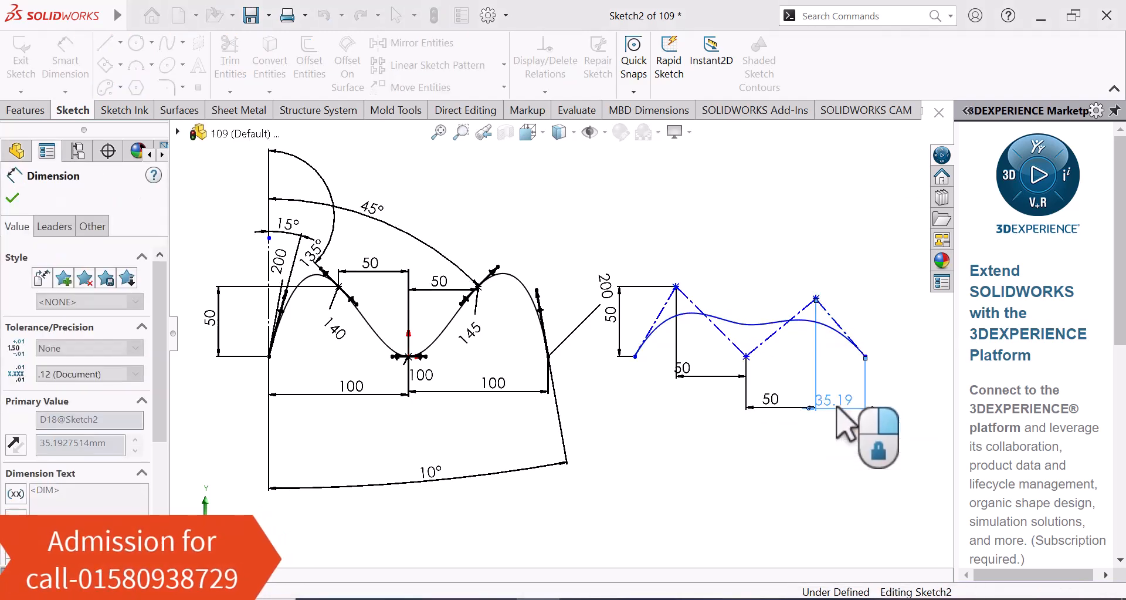
key("Escape")
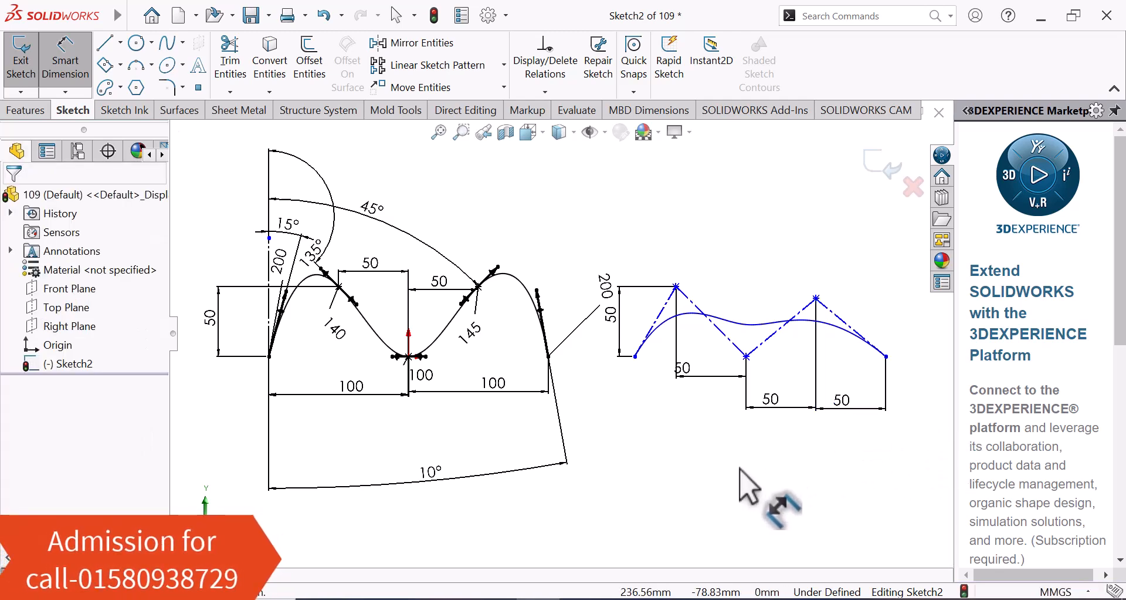
right_click(740, 469)
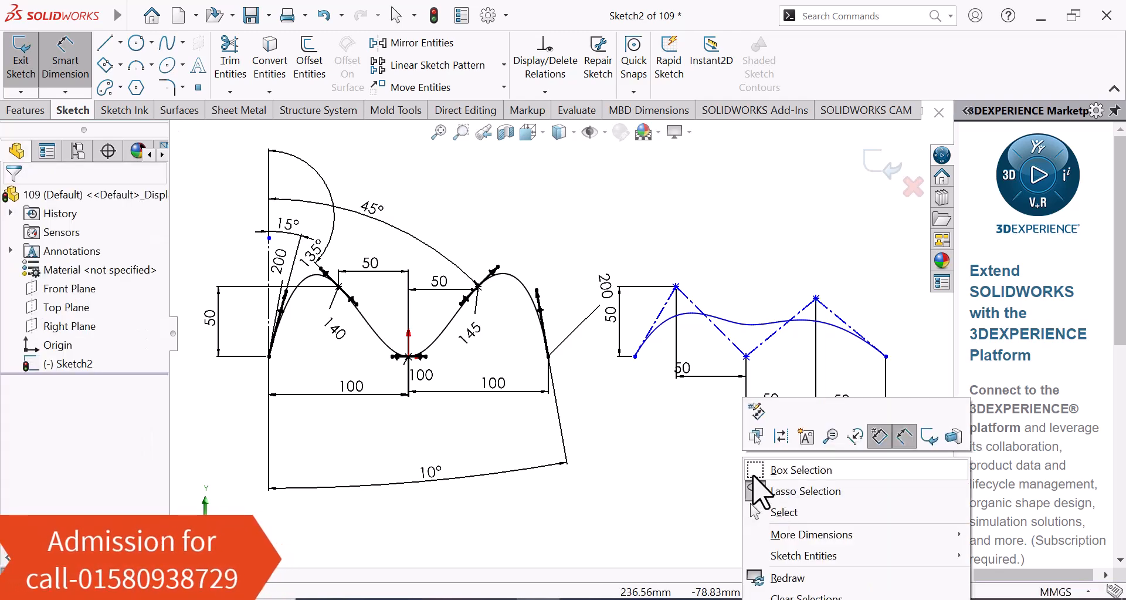
left_click(784, 513)
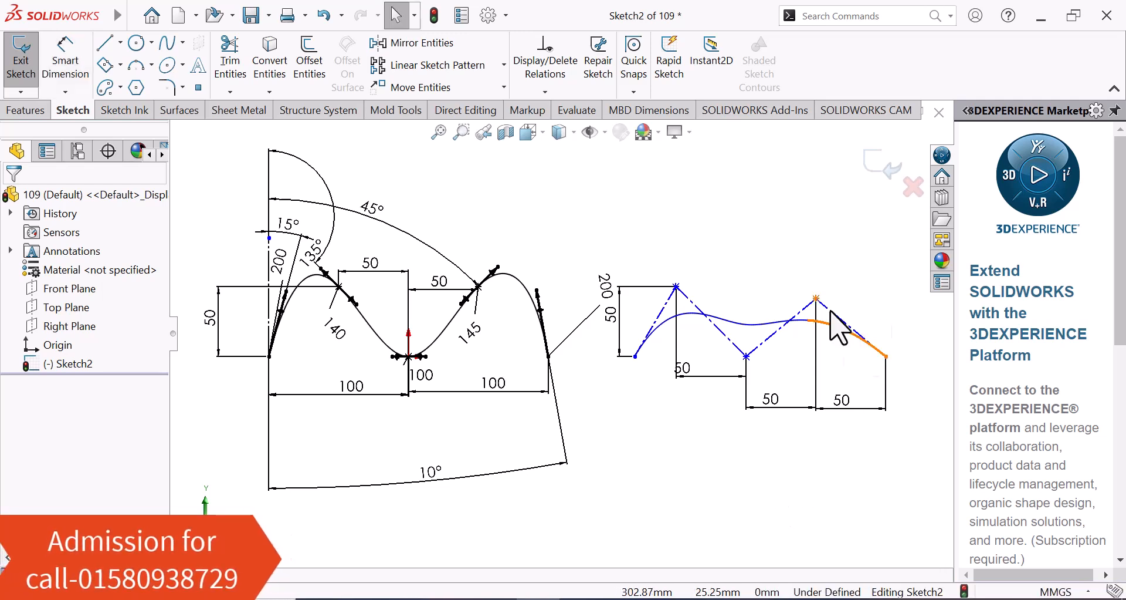
Step: Raise the style spline's fourth control vertex and add a Horizontal relation between its second and fourth control vertices
left_click_drag(820, 295, 832, 272)
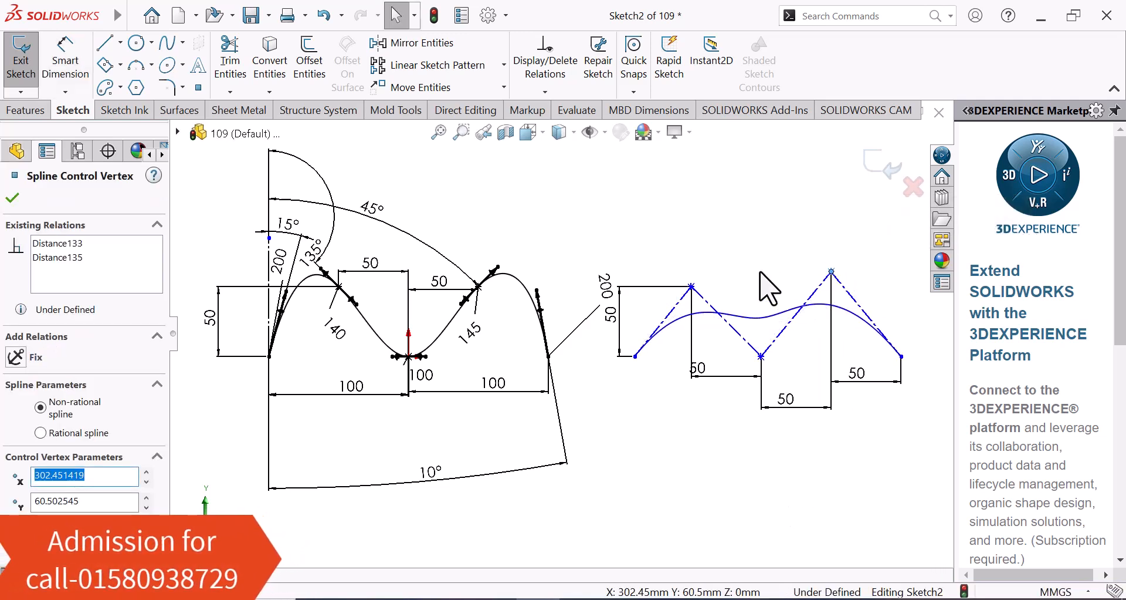
left_click(692, 286, "ctrl")
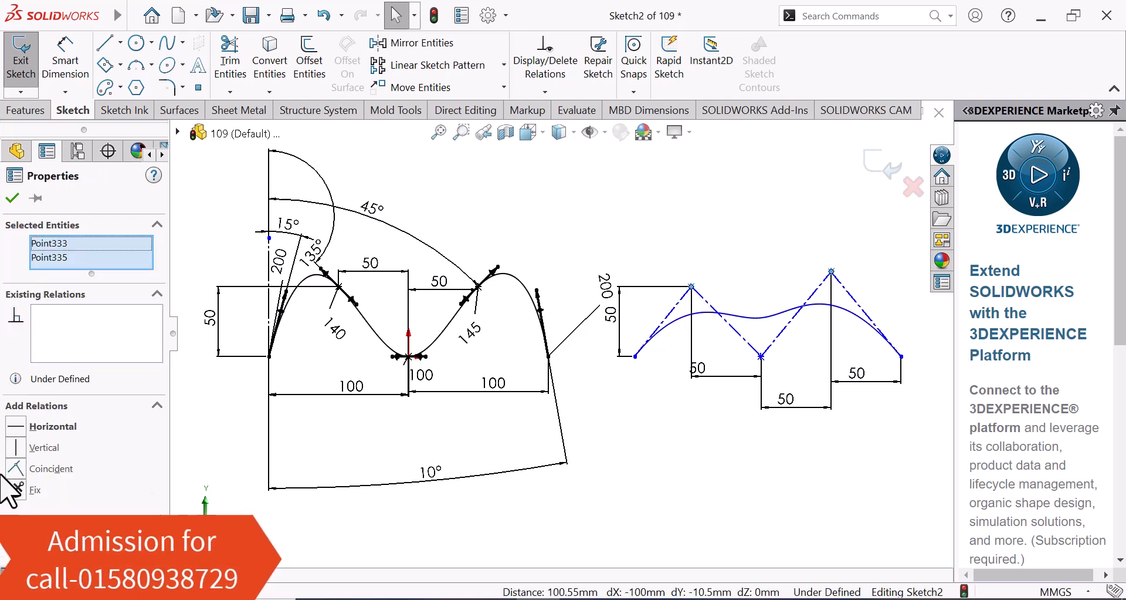
left_click(17, 426)
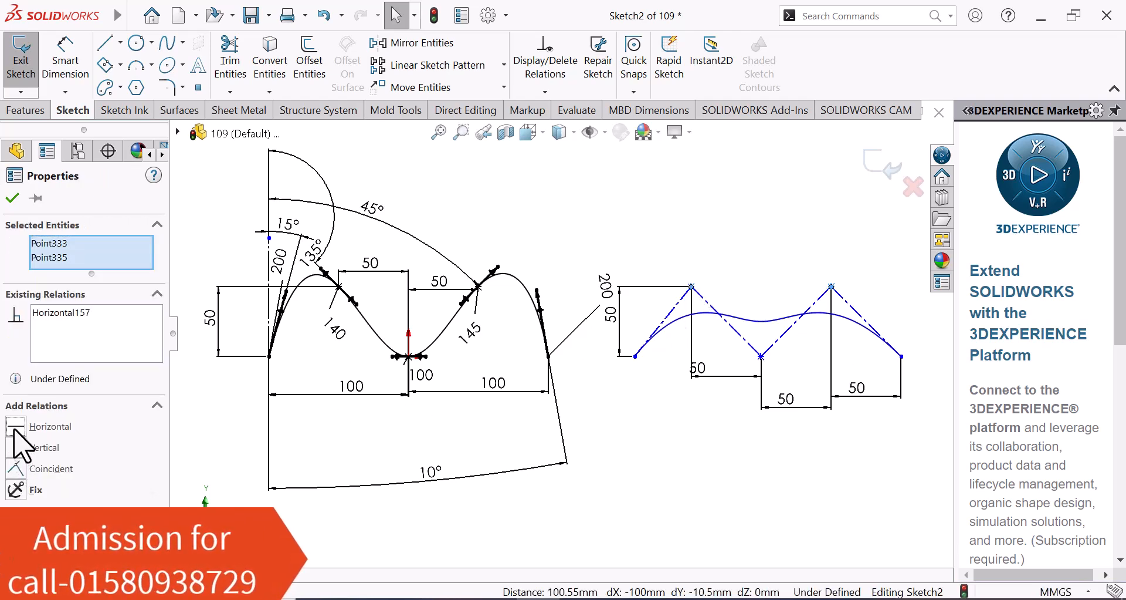
left_click(611, 478)
Step: Shift the style spline's last end point slightly inward and move the second-to-third vertex dimension above the control polygon
mouse_move(901, 357)
left_mouse_down()
mouse_move(870, 357)
mouse_move(908, 355)
mouse_move(893, 356)
left_mouse_up()
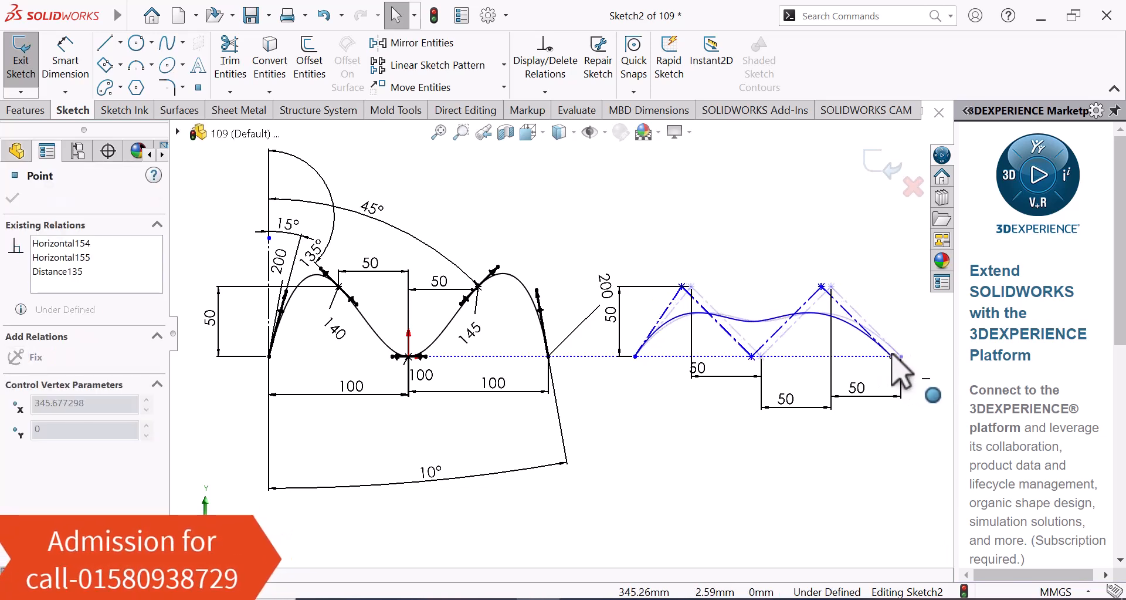
left_click(722, 473)
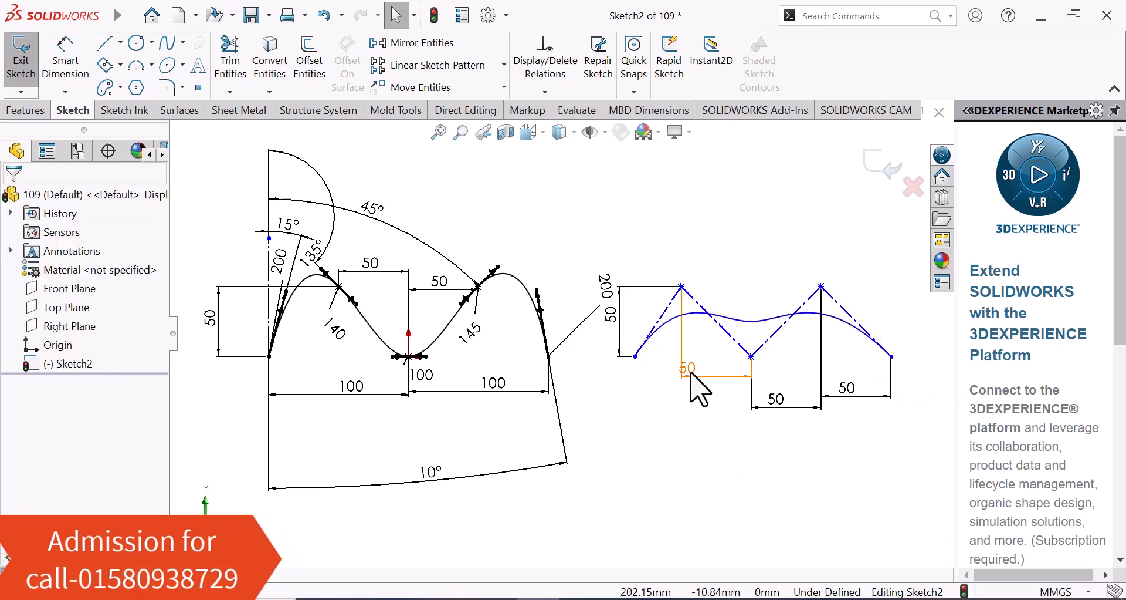
left_click(680, 448)
Step: Dimension the horizontal span of the style spline's first control polygon segment as 59 mm
right_click_drag(680, 447, 675, 328)
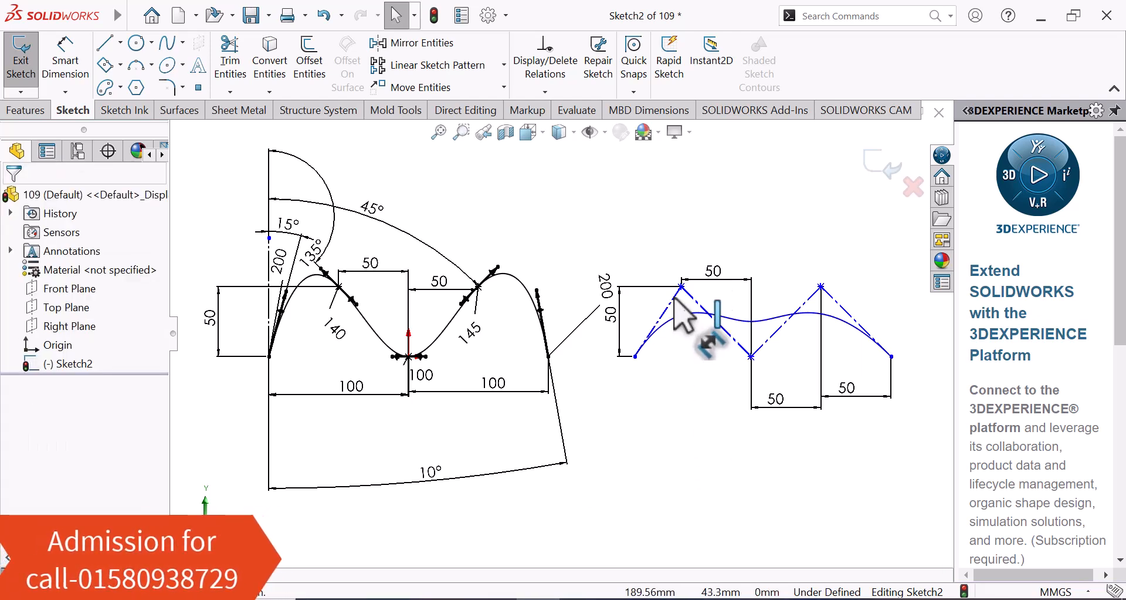
left_click(664, 311)
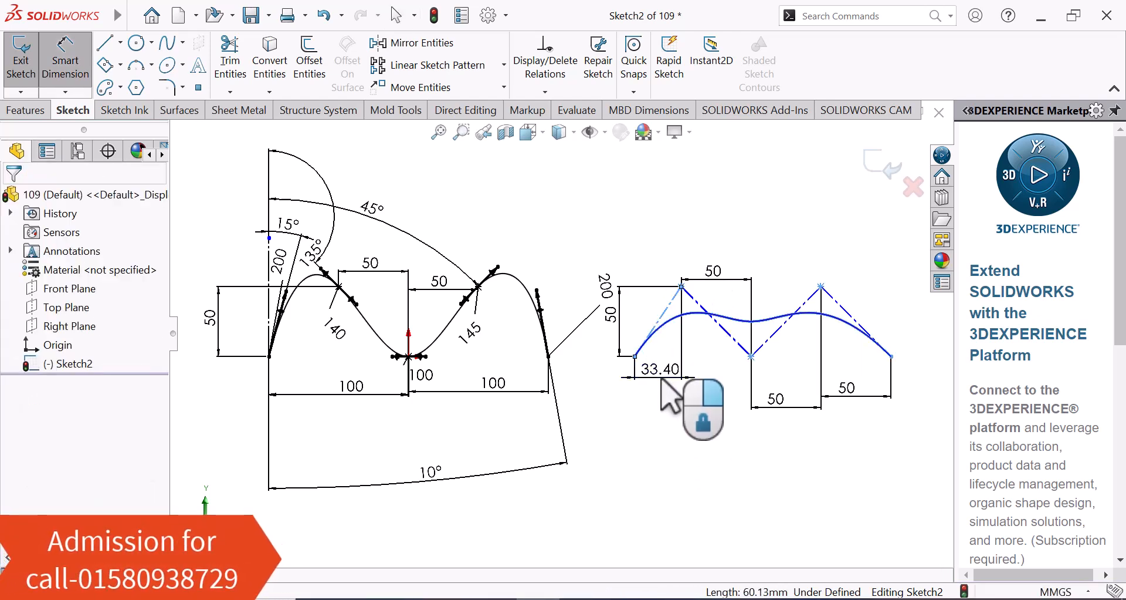
left_click(610, 323)
type("59")
key("Return")
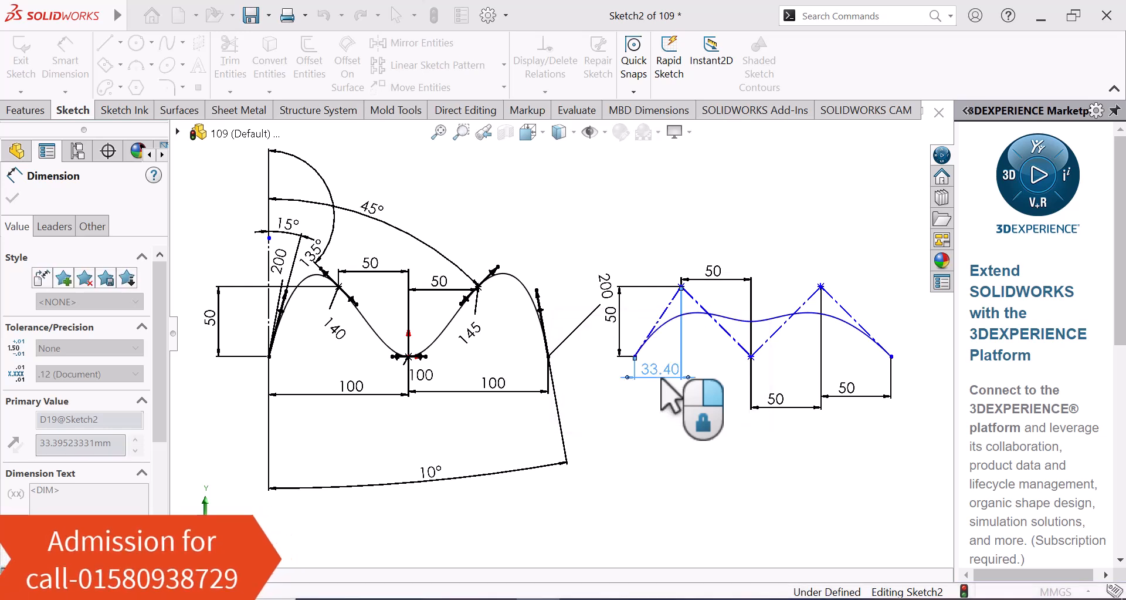
left_click(687, 478)
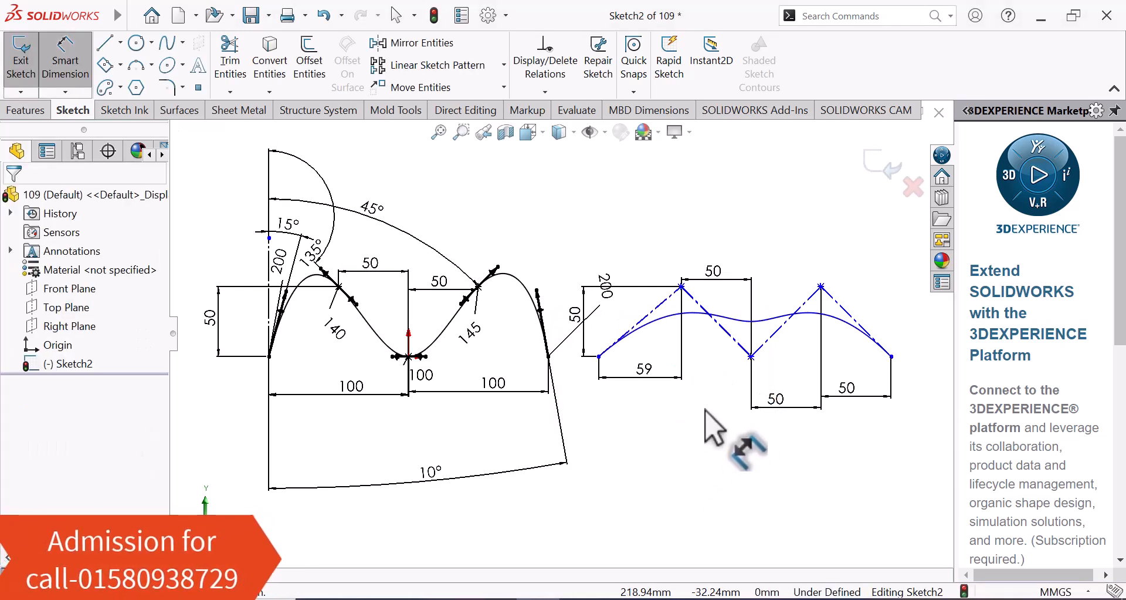
Step: Dimension the horizontal distance from the five-point spline's end to the style spline's start as 300 mm and finish dimensioning
left_click(548, 356)
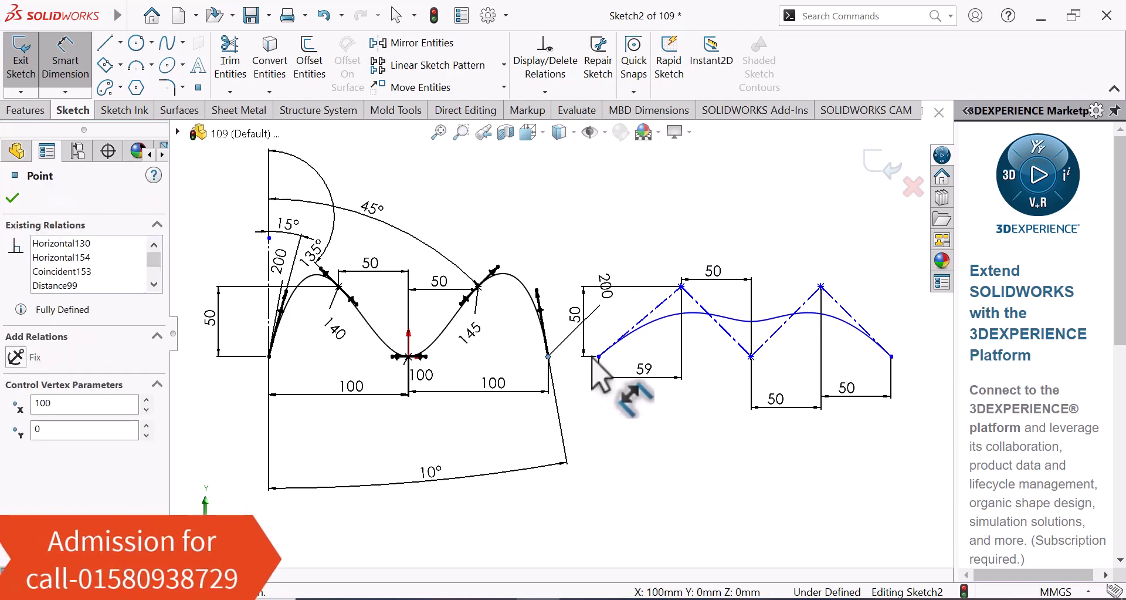
left_click(598, 357)
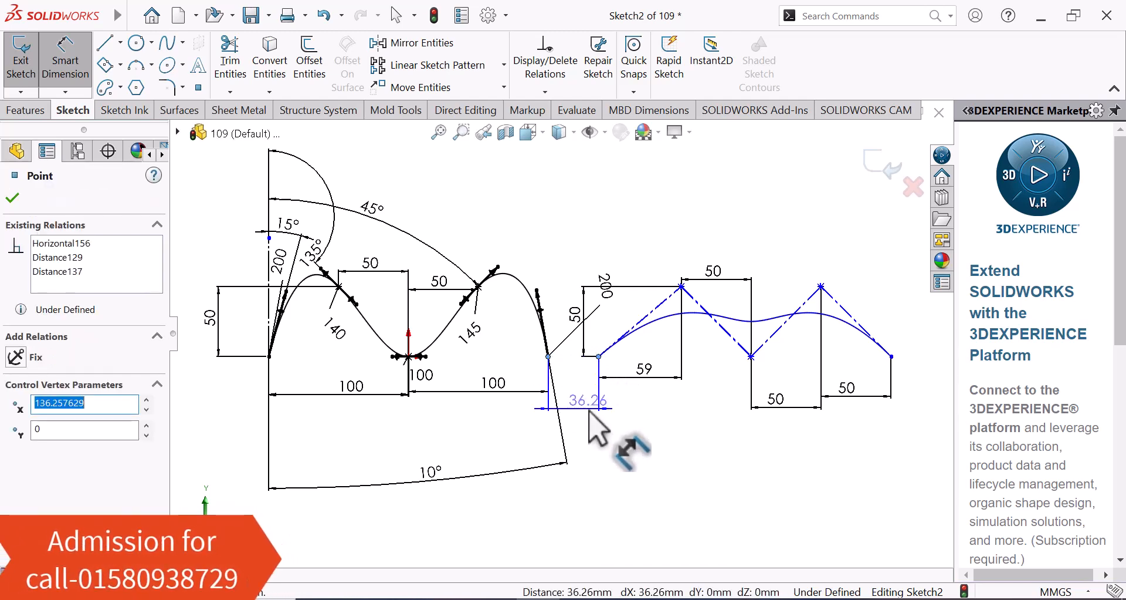
left_click(589, 413)
type("3")
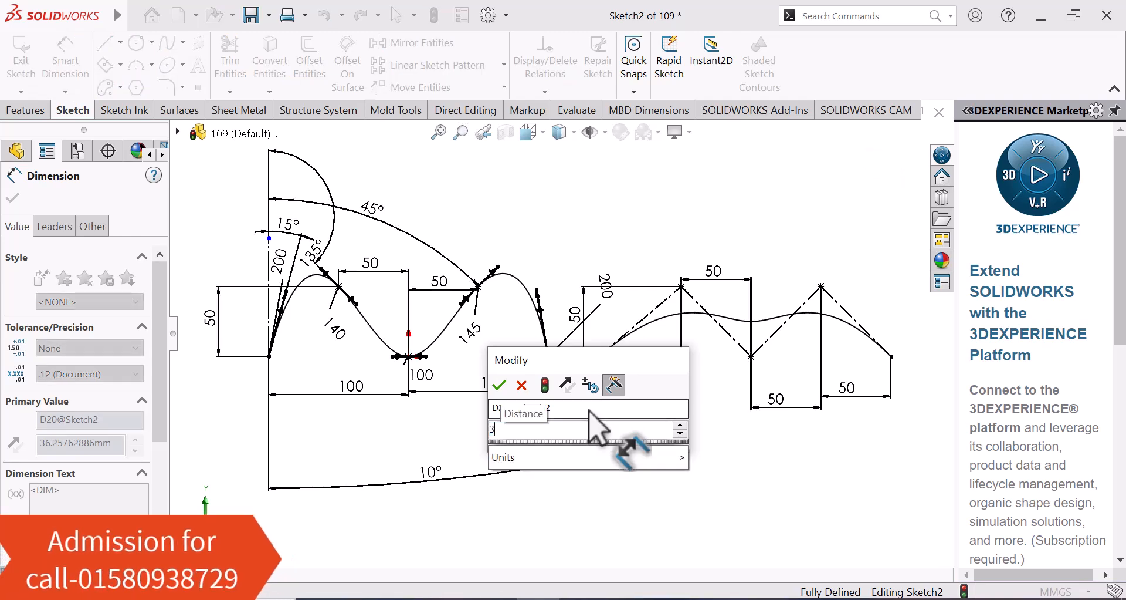
type("00")
key("Return")
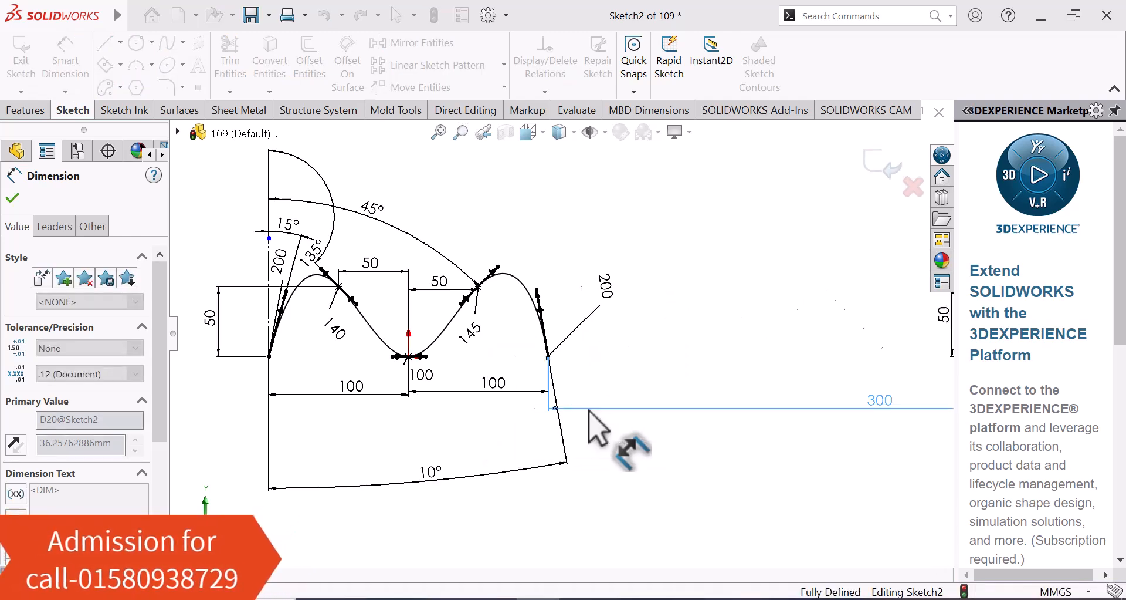
scroll(639, 368, "up", 6)
left_click(659, 359)
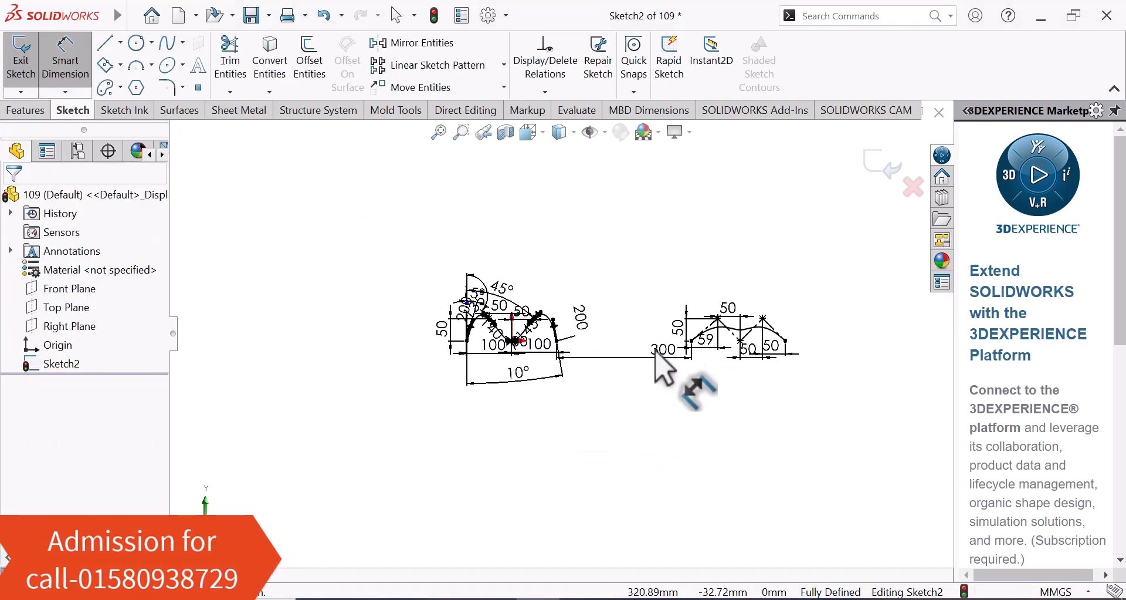
scroll(636, 297, "down", 2)
right_click(650, 267)
left_click(693, 312)
Step: Move the spacing dimension between the two splines lower and set it to 100 mm
scroll(463, 297, "down", 2)
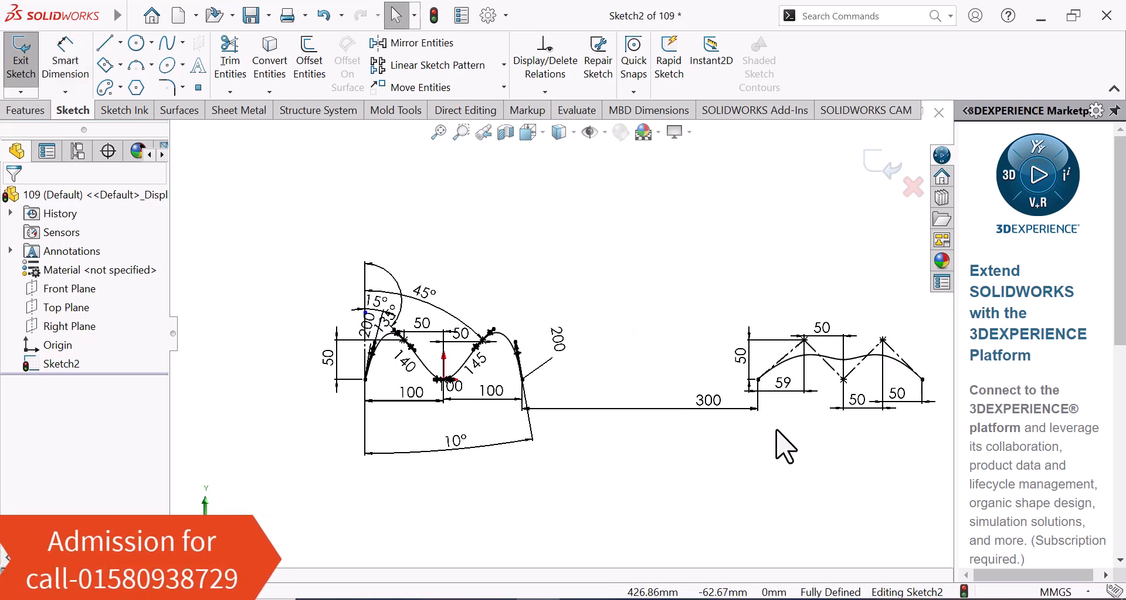
left_click_drag(716, 415, 661, 455)
left_click(707, 515)
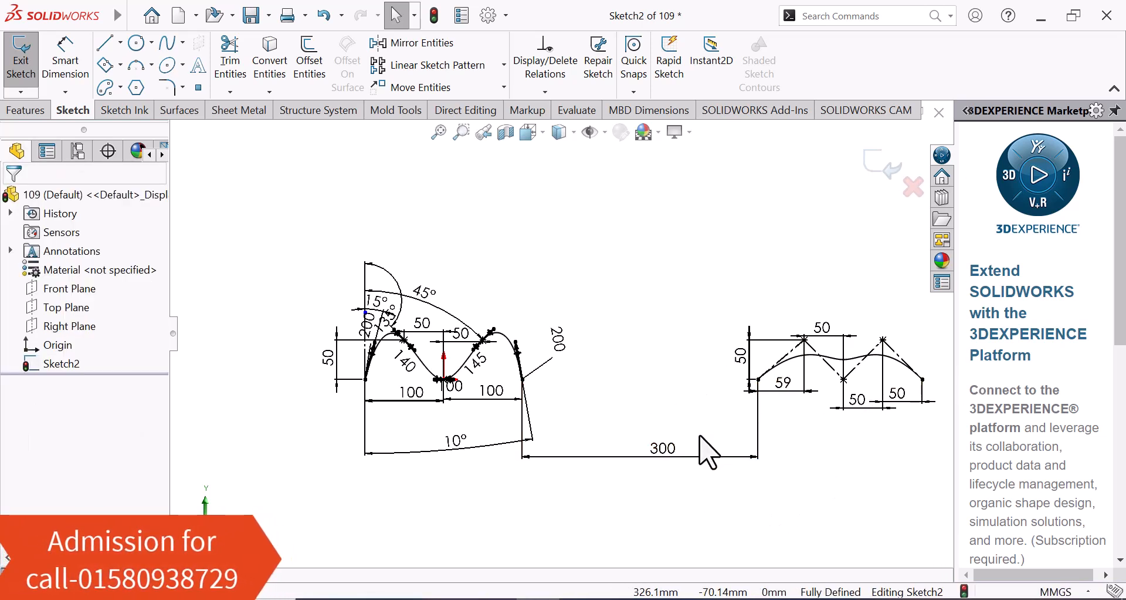
double_click(662, 449)
type("1")
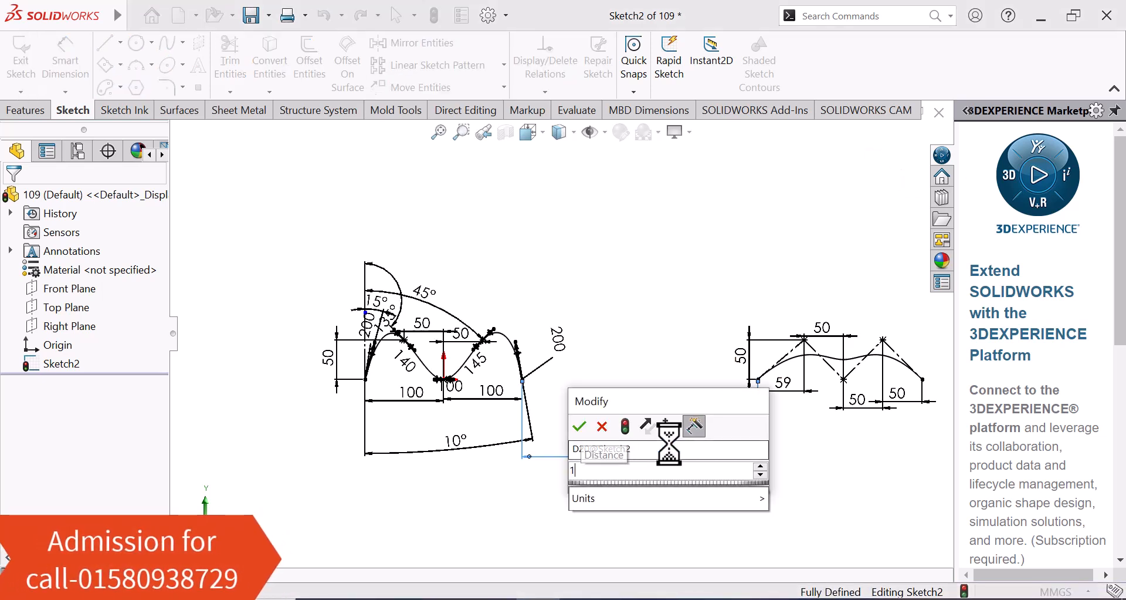
type("00")
key("Return")
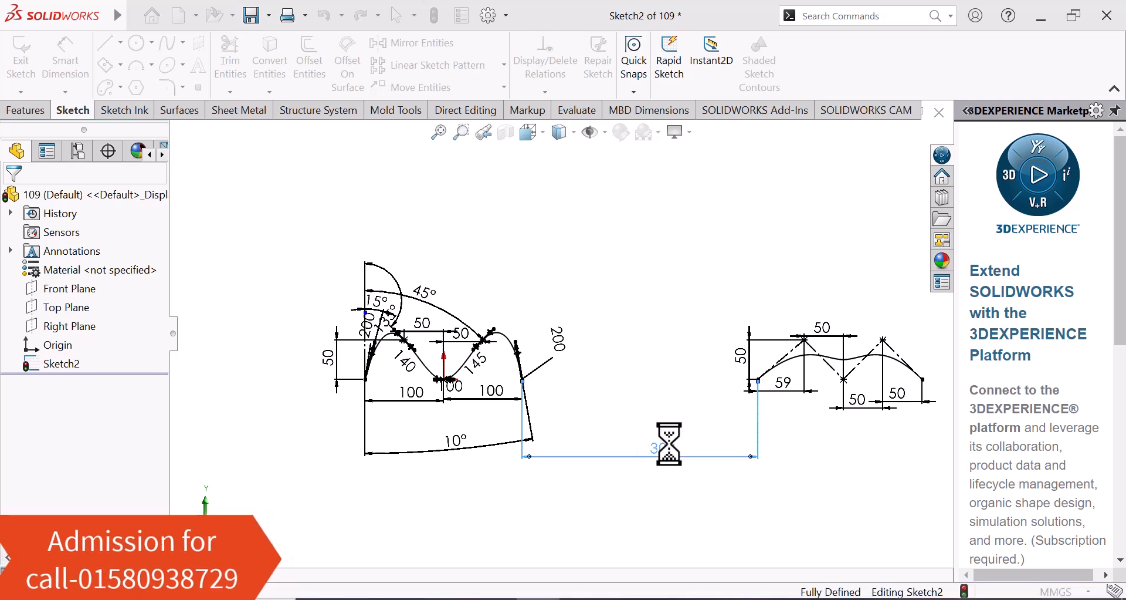
Step: Move the 100 mm dimension under the second half of the five-point spline slightly lower, clear of the tangent weight dimension
left_click(485, 407)
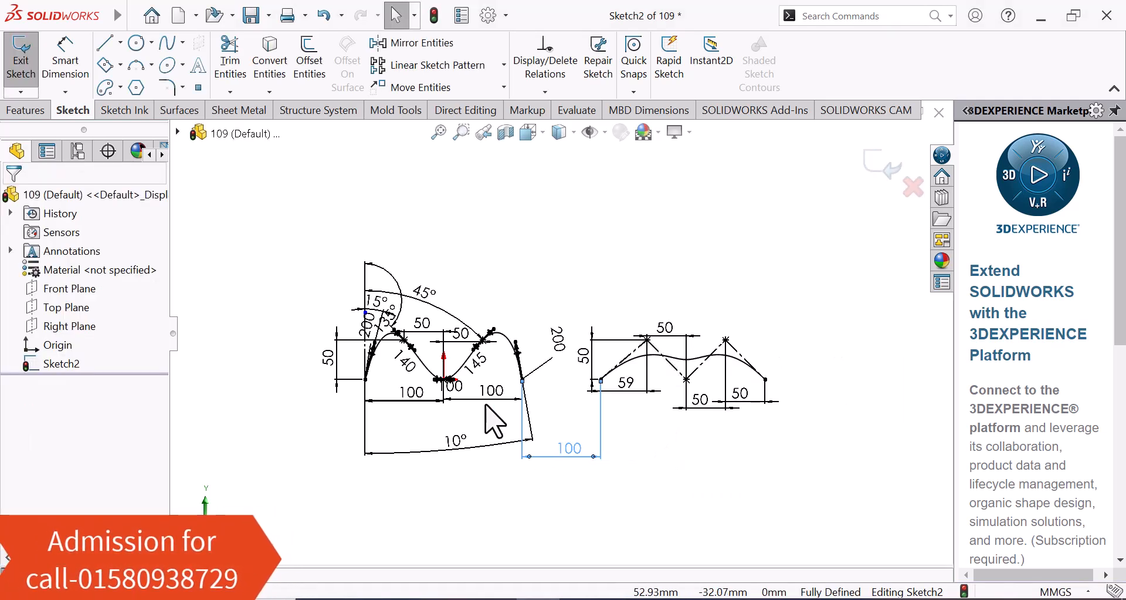
scroll(485, 407, "down", 1)
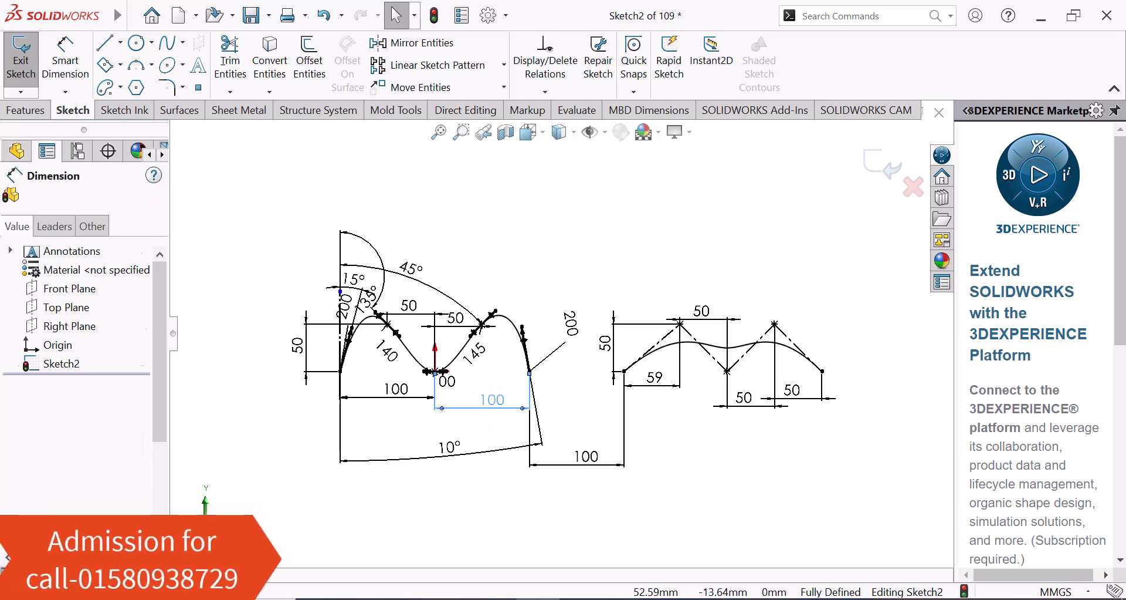
left_click(726, 458)
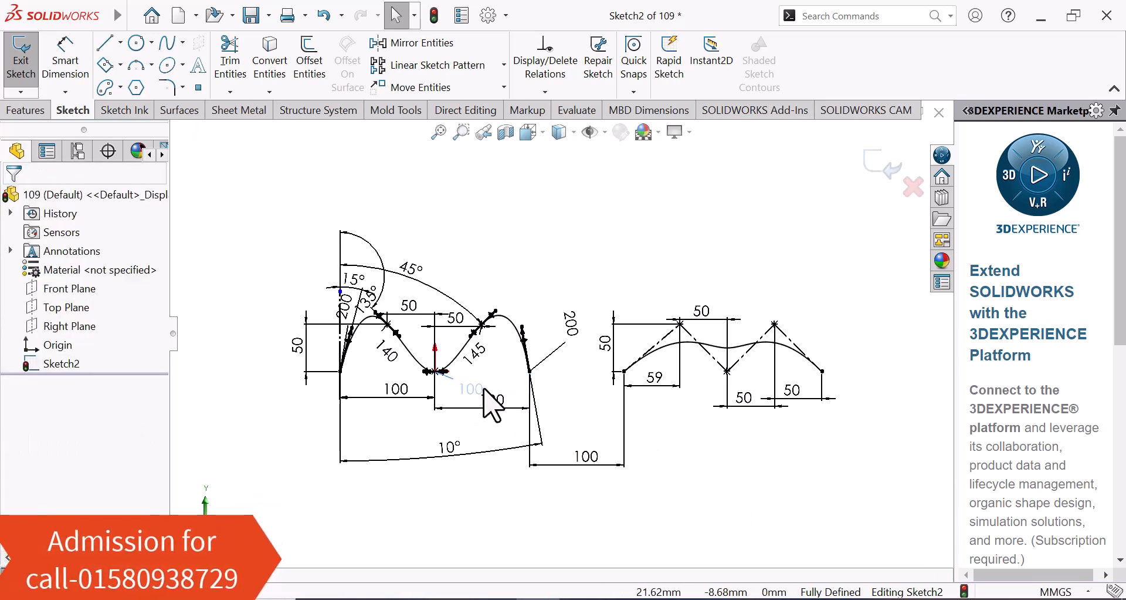